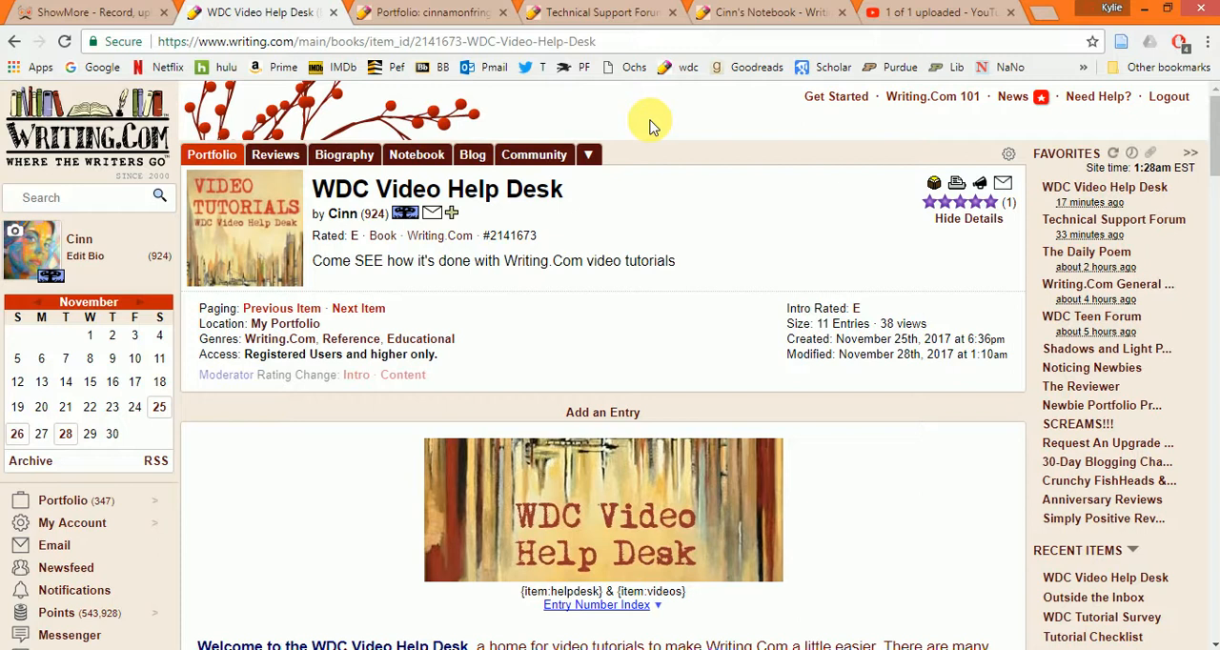
- Open the My Blog book from the bottom of the portfolio and start adding a new entry to it
{"action": "left_click", "coordinate": [435, 14]}
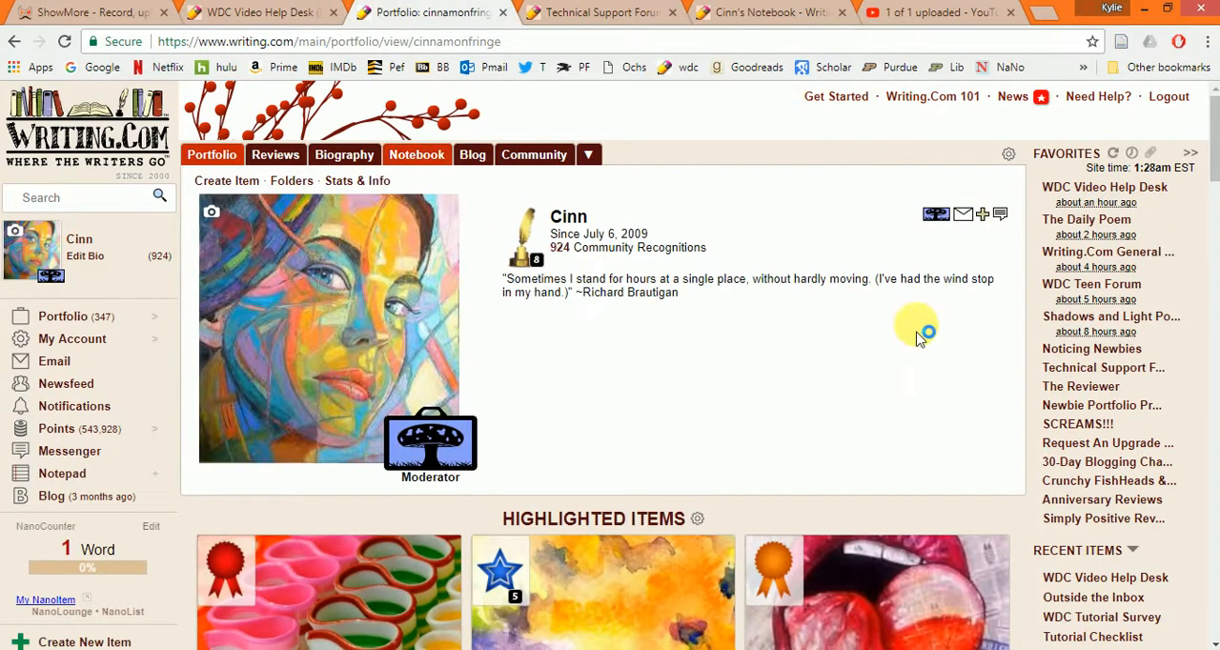
{"action": "scroll", "coordinate": [917, 333], "scroll_direction": "down", "scroll_amount": 20}
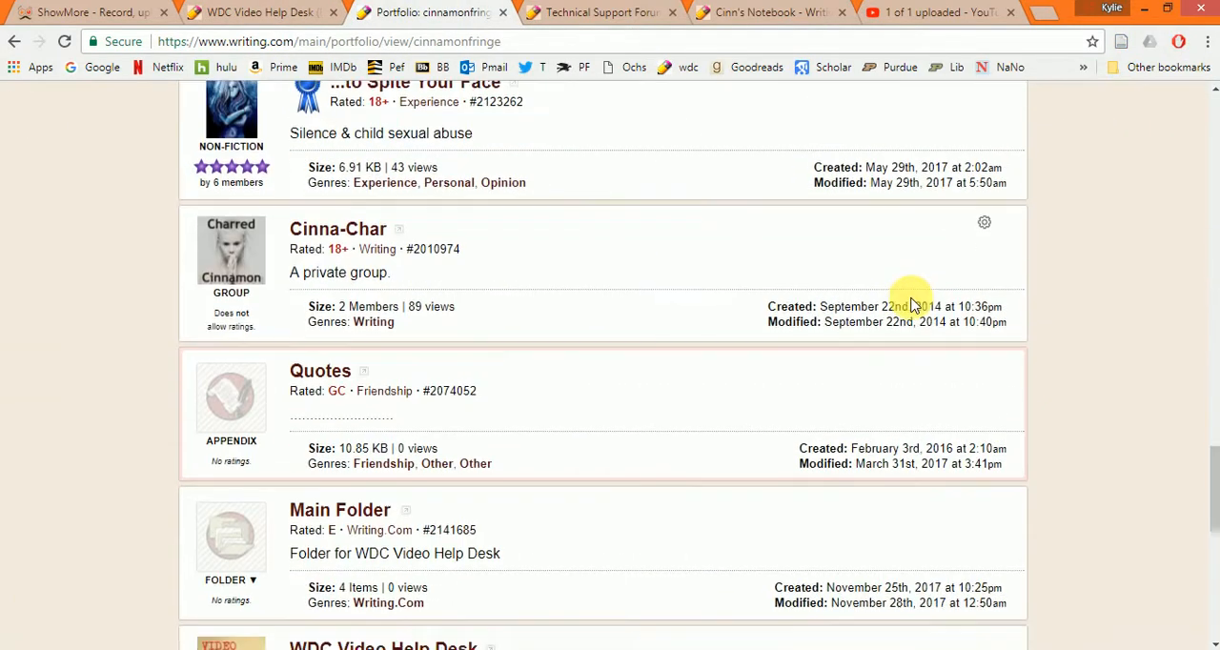
{"action": "scroll", "coordinate": [910, 302], "scroll_direction": "down", "scroll_amount": 5}
{"action": "scroll", "coordinate": [906, 305], "scroll_direction": "up", "scroll_amount": 3}
{"action": "scroll", "coordinate": [800, 315], "scroll_direction": "down", "scroll_amount": 4}
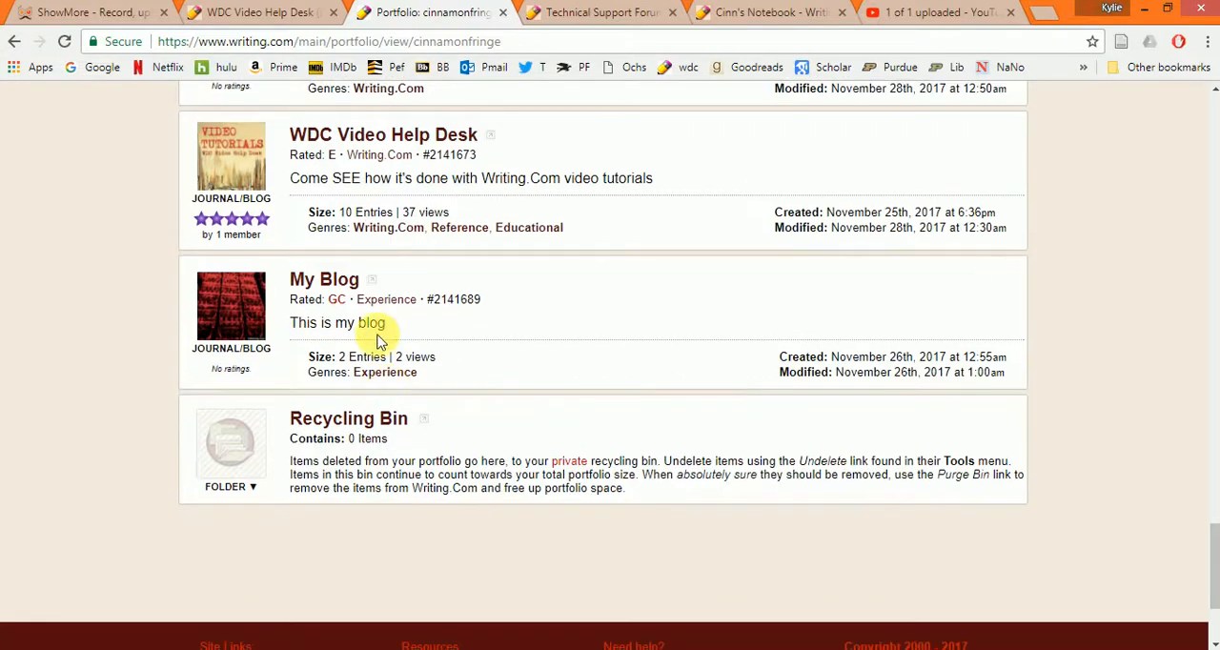
{"action": "left_click", "coordinate": [345, 281]}
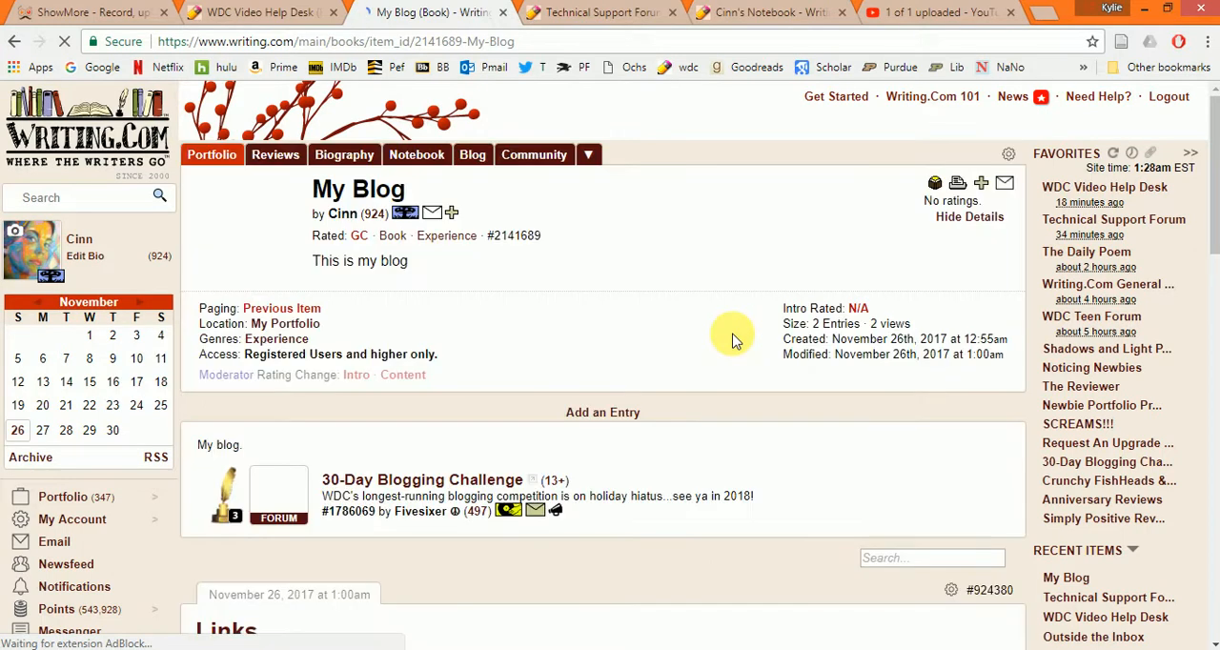
{"action": "left_click", "coordinate": [611, 413]}
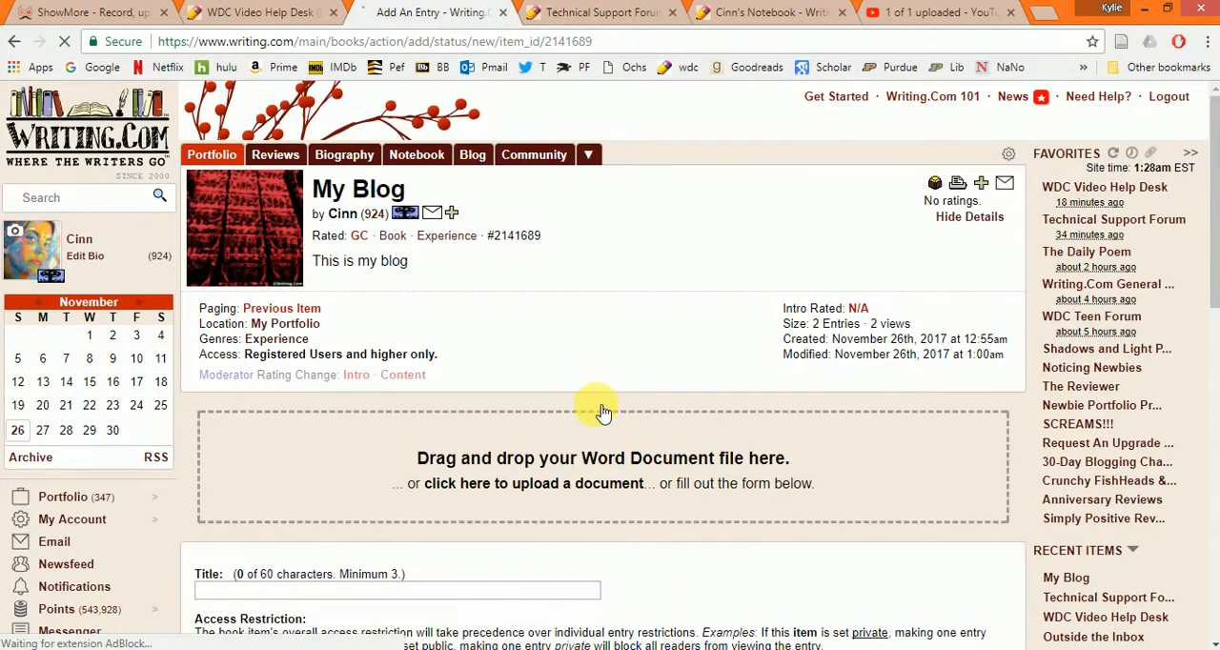
- Clear the prefilled center and xlphoto tags from the new entry's body
{"action": "scroll", "coordinate": [543, 419], "scroll_direction": "down", "scroll_amount": 4}
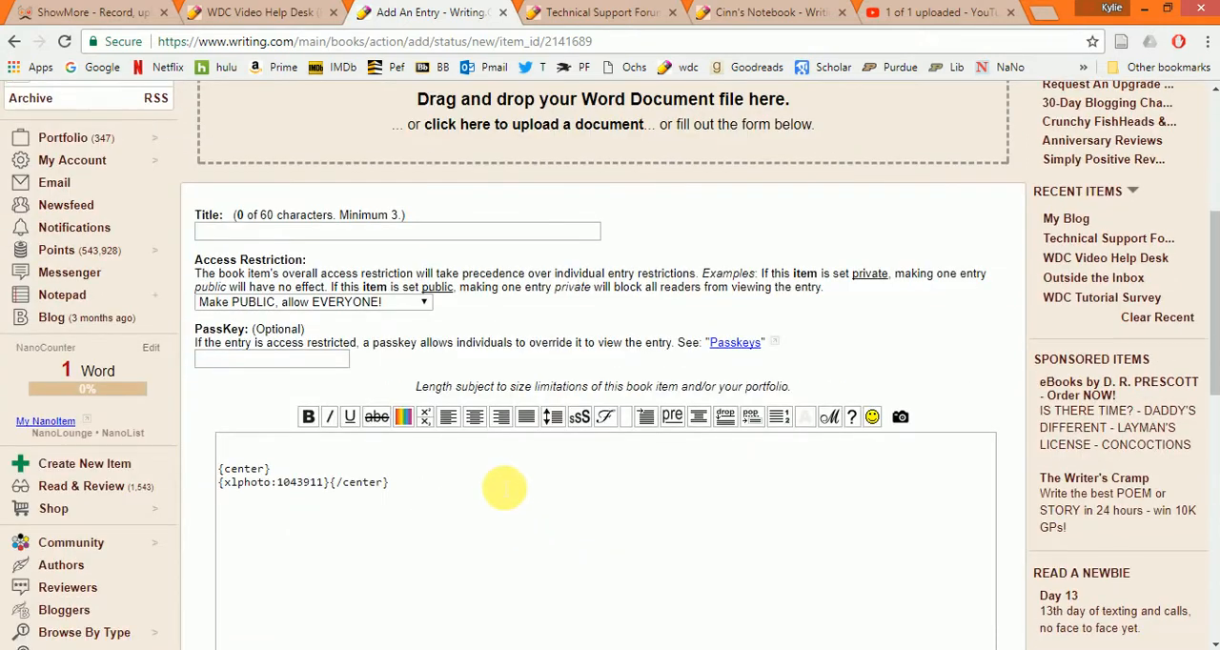
{"action": "left_click_drag", "start_coordinate": [387, 510], "coordinate": [245, 441]}
{"action": "left_click", "coordinate": [238, 431]}
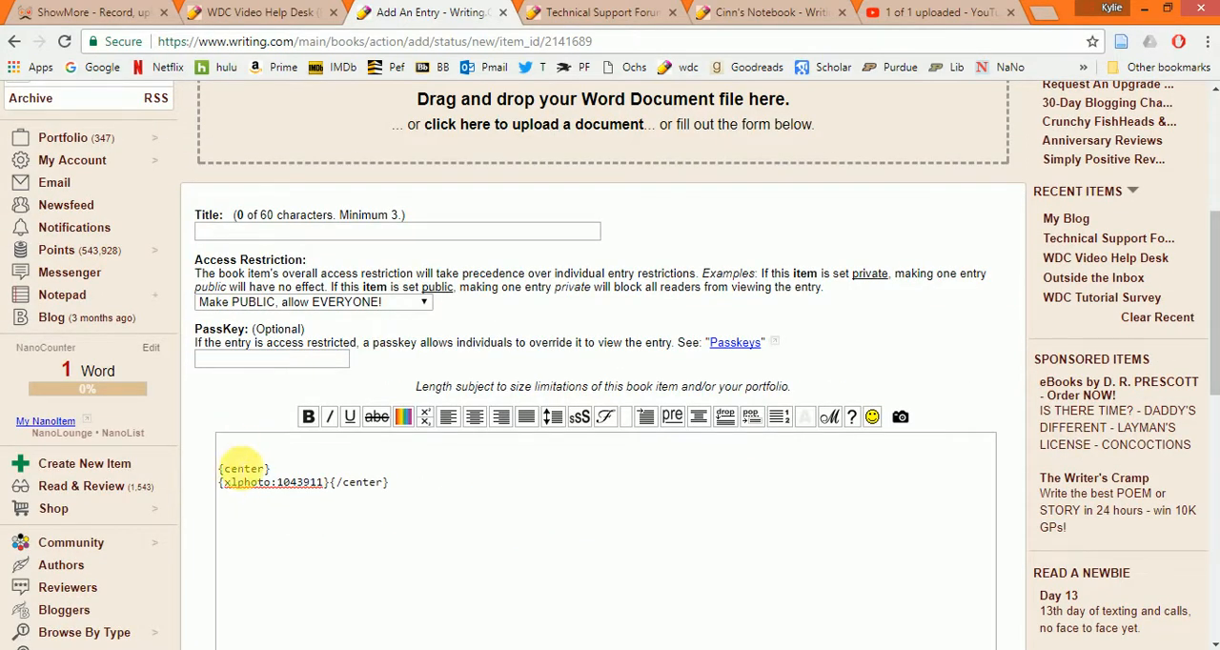
{"action": "left_click", "coordinate": [236, 475]}
{"action": "key", "text": "ctrl+a"}
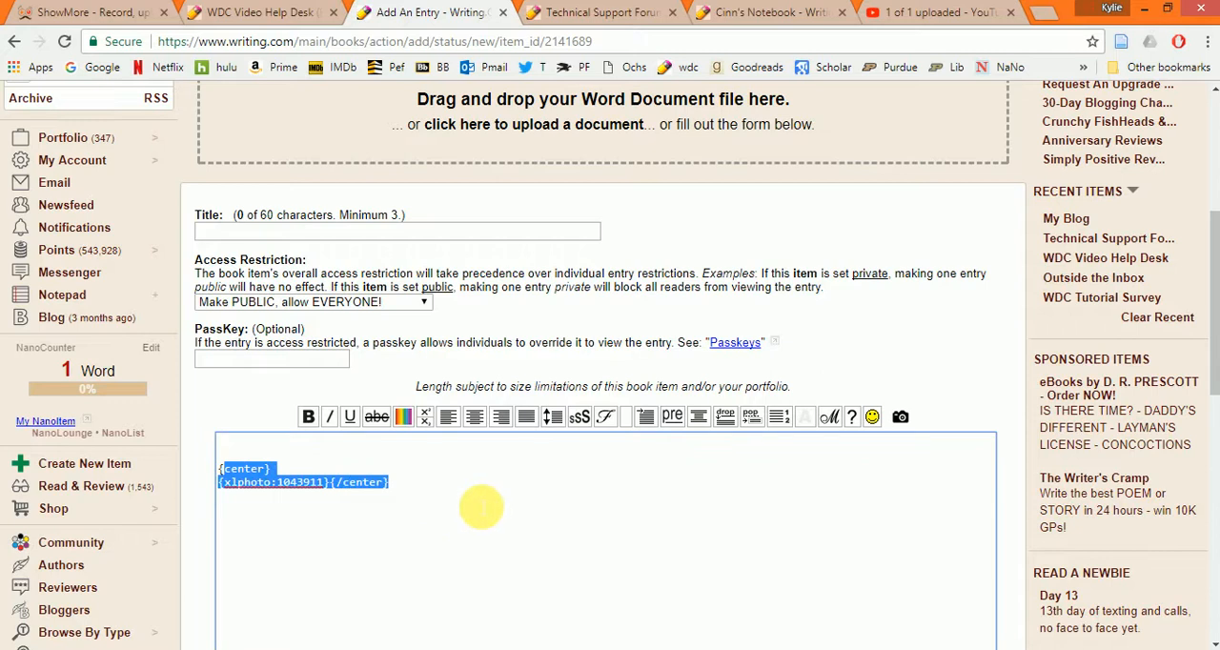
{"action": "key", "text": "BackSpace"}
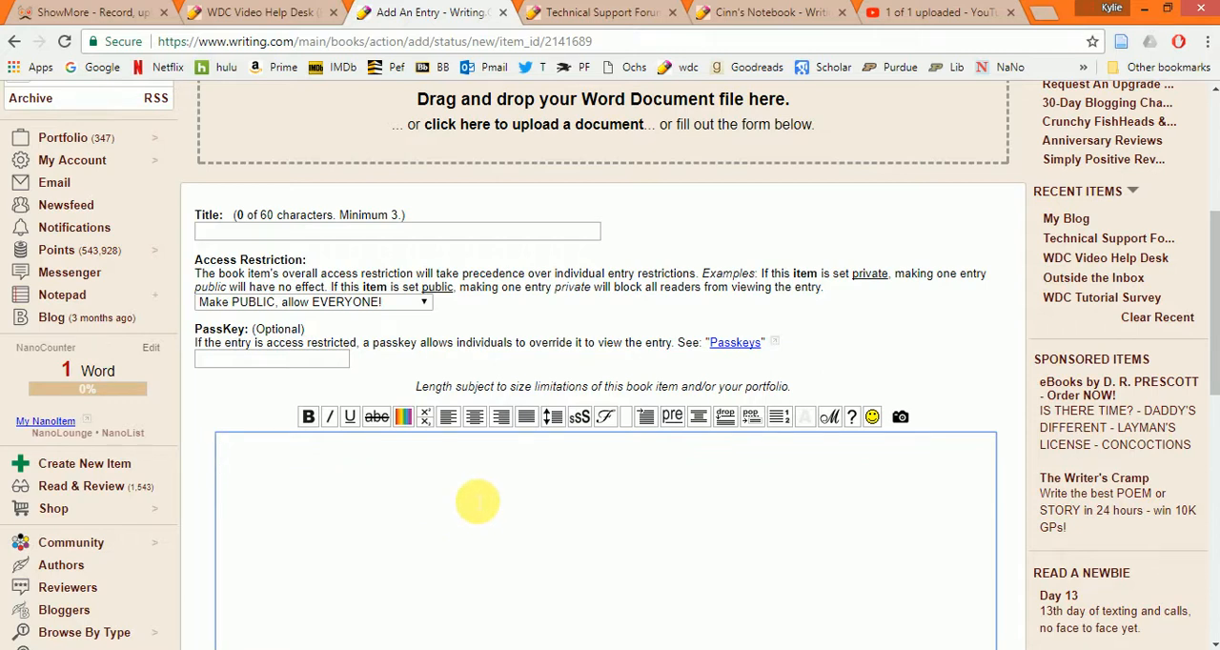
- Copy the My Blog item number, without the # sign, from the book's header
{"action": "scroll", "coordinate": [490, 349], "scroll_direction": "up", "scroll_amount": 4}
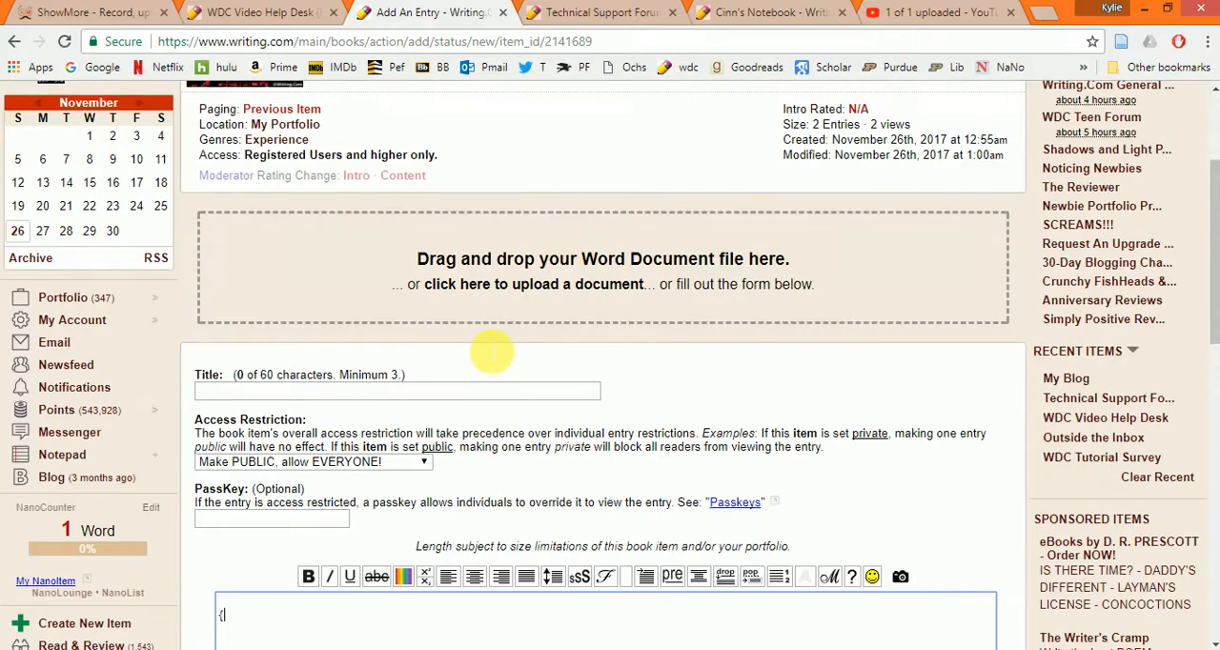
{"action": "left_click_drag", "start_coordinate": [492, 236], "coordinate": [548, 239]}
{"action": "key", "text": "ctrl+c"}
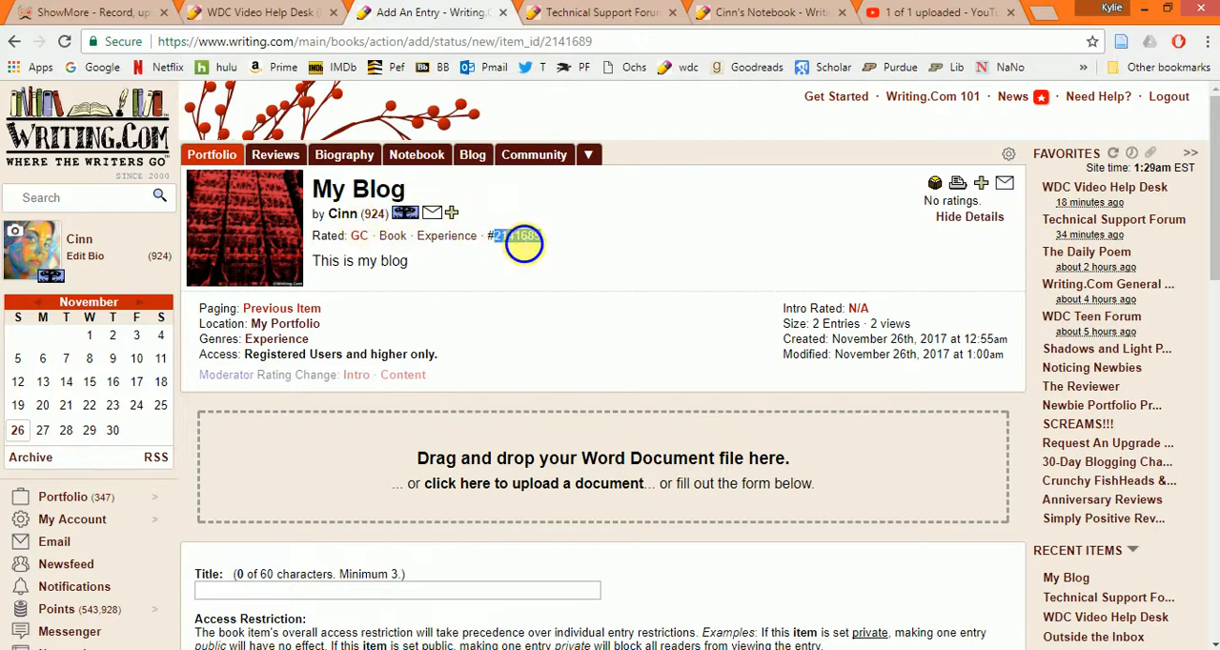
{"action": "right_click", "coordinate": [532, 243]}
{"action": "left_click", "coordinate": [545, 248]}
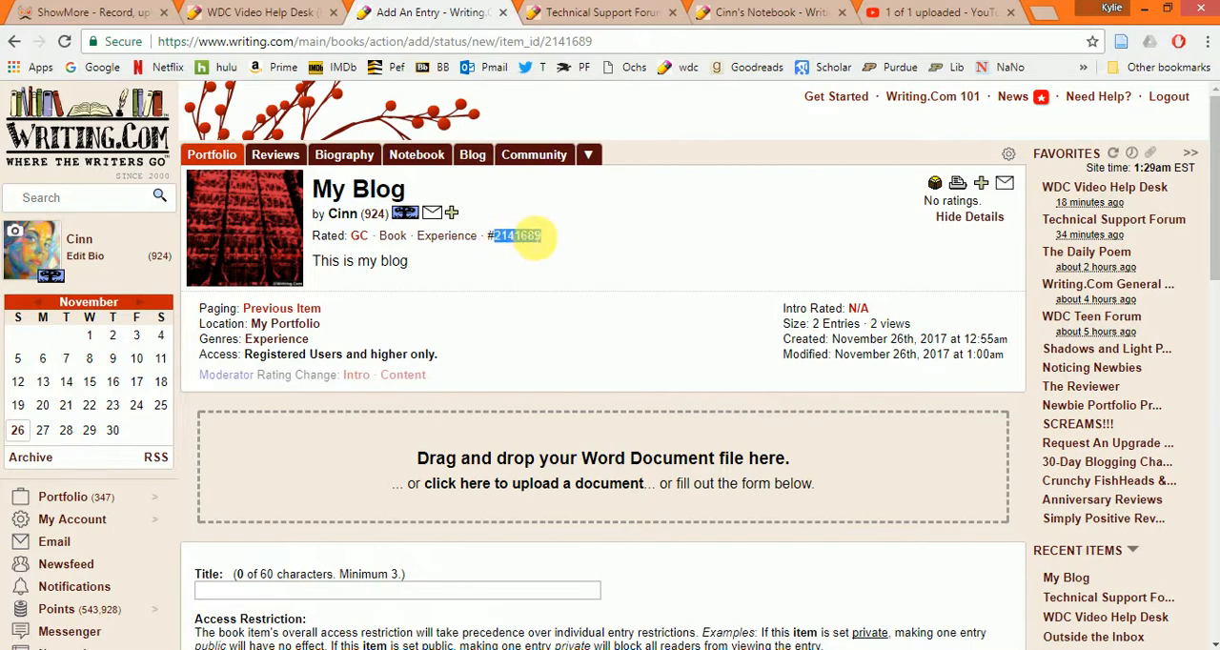
- Check where the item number appears on the Technical Support Forum and WDC Video Help Desk pages, and return to the new entry
{"action": "left_click", "coordinate": [610, 8]}
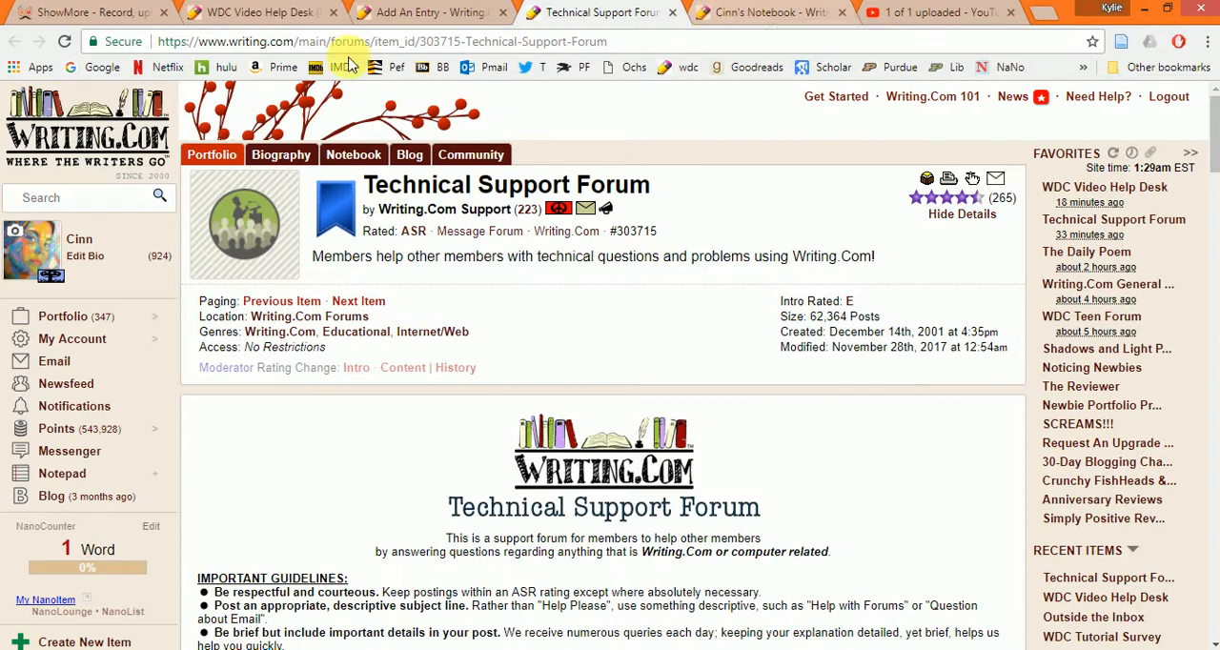
{"action": "left_click", "coordinate": [303, 10]}
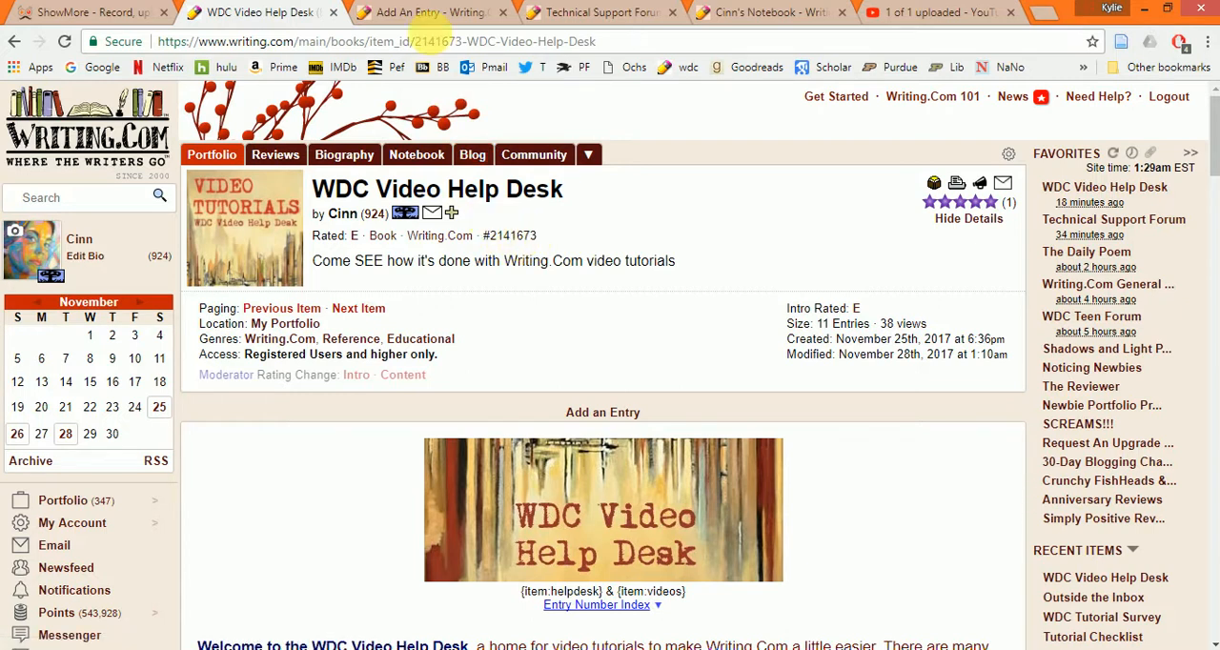
{"action": "left_click", "coordinate": [431, 12]}
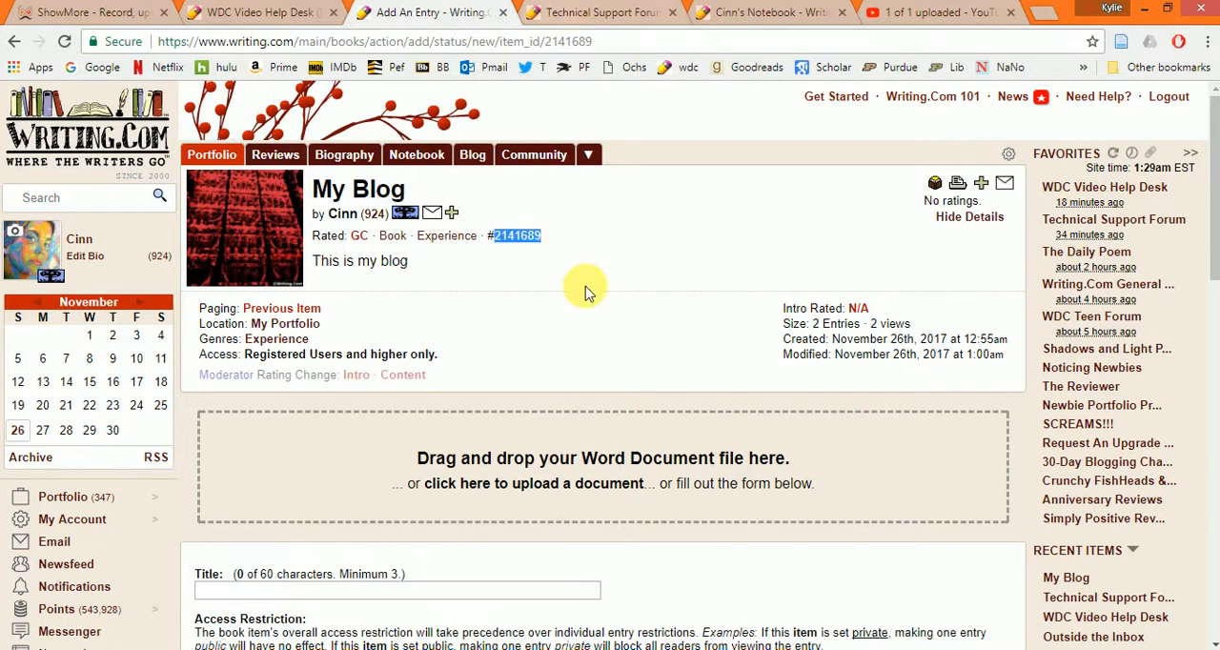
- Enter the item link tag {item:2141689} in the entry body, using the copied item number
{"action": "scroll", "coordinate": [395, 503], "scroll_direction": "down", "scroll_amount": 4}
{"action": "left_click", "coordinate": [273, 461]}
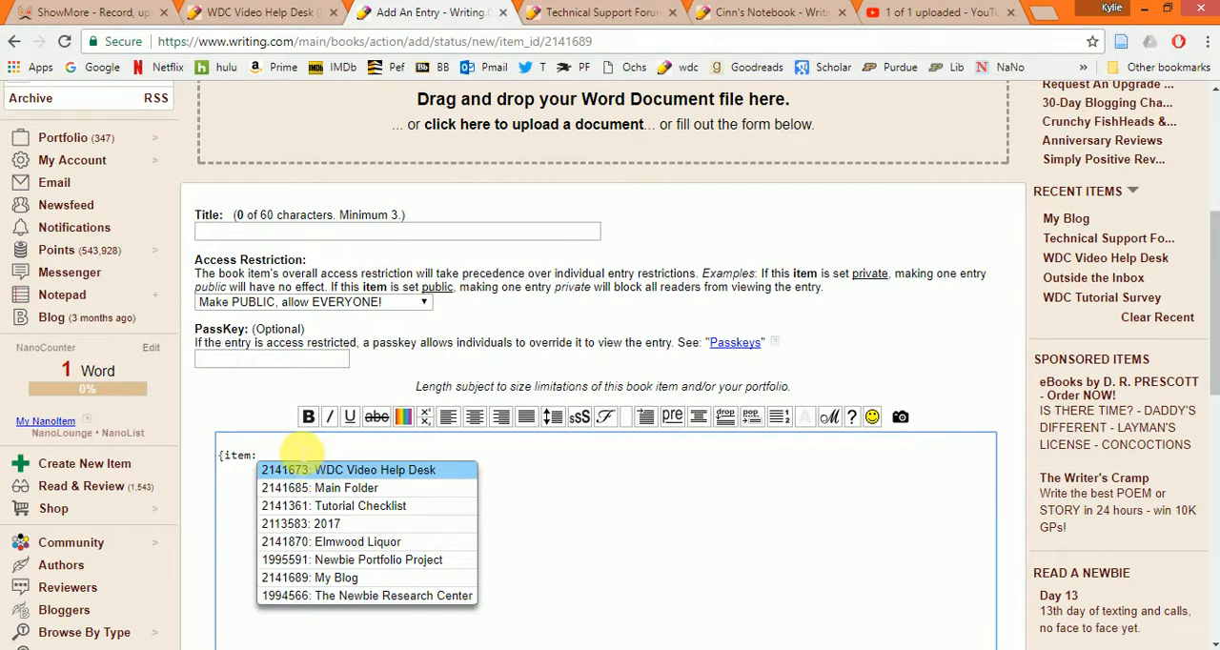
{"action": "key", "text": "ctrl+v"}
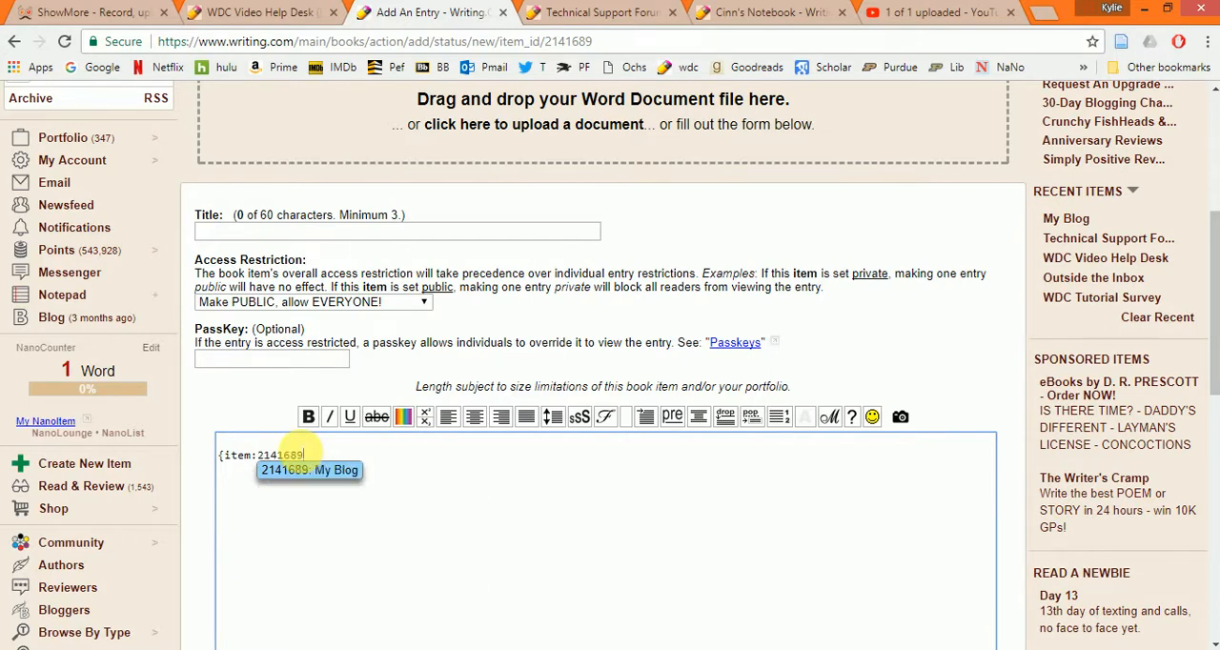
{"action": "type", "text": "}"}
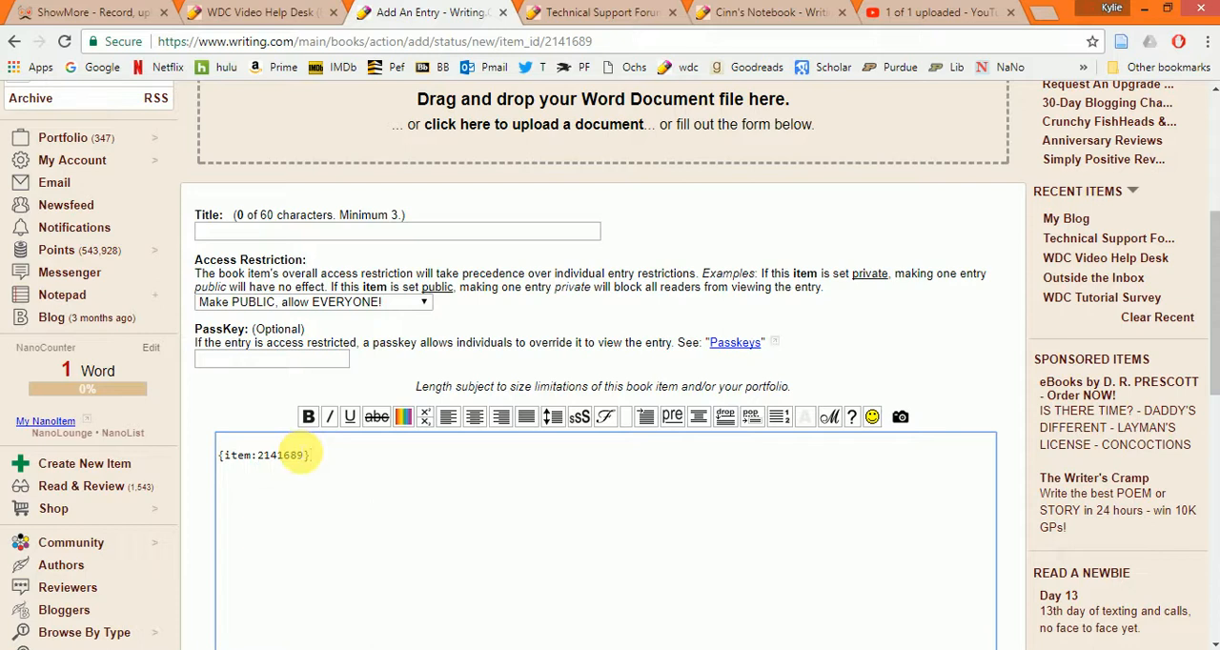
{"action": "left_click_drag", "start_coordinate": [317, 454], "coordinate": [203, 465]}
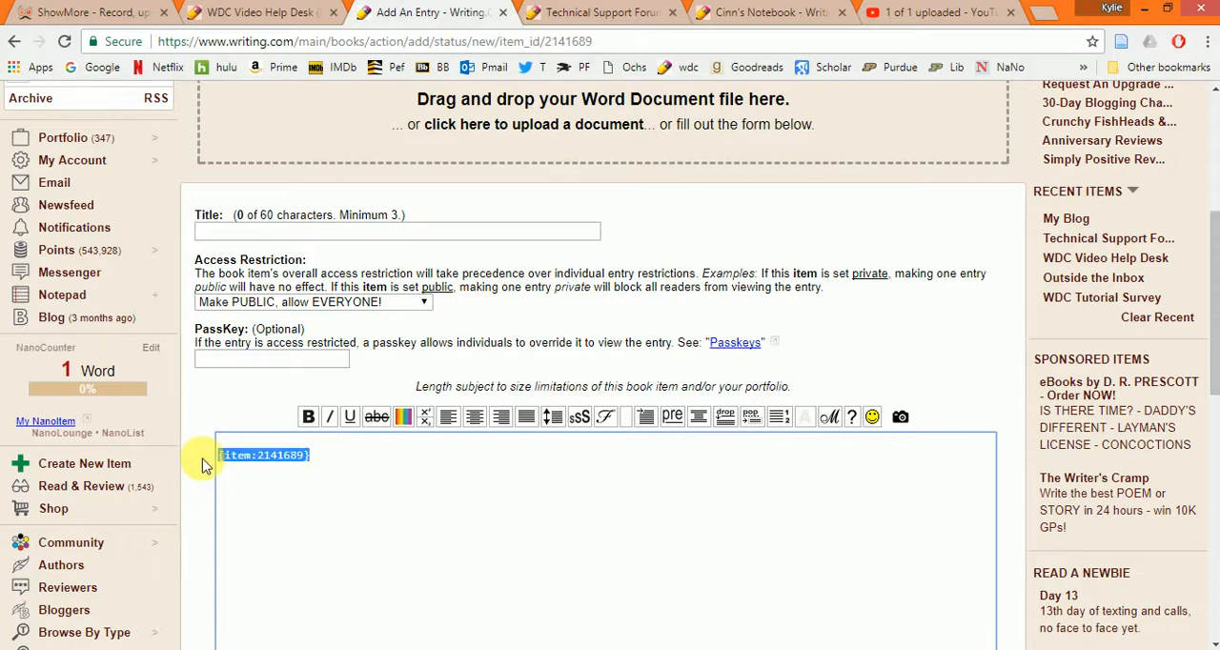
{"action": "left_click", "coordinate": [345, 460]}
- Title the entry "..." and preview it
{"action": "scroll", "coordinate": [721, 416], "scroll_direction": "down", "scroll_amount": 1}
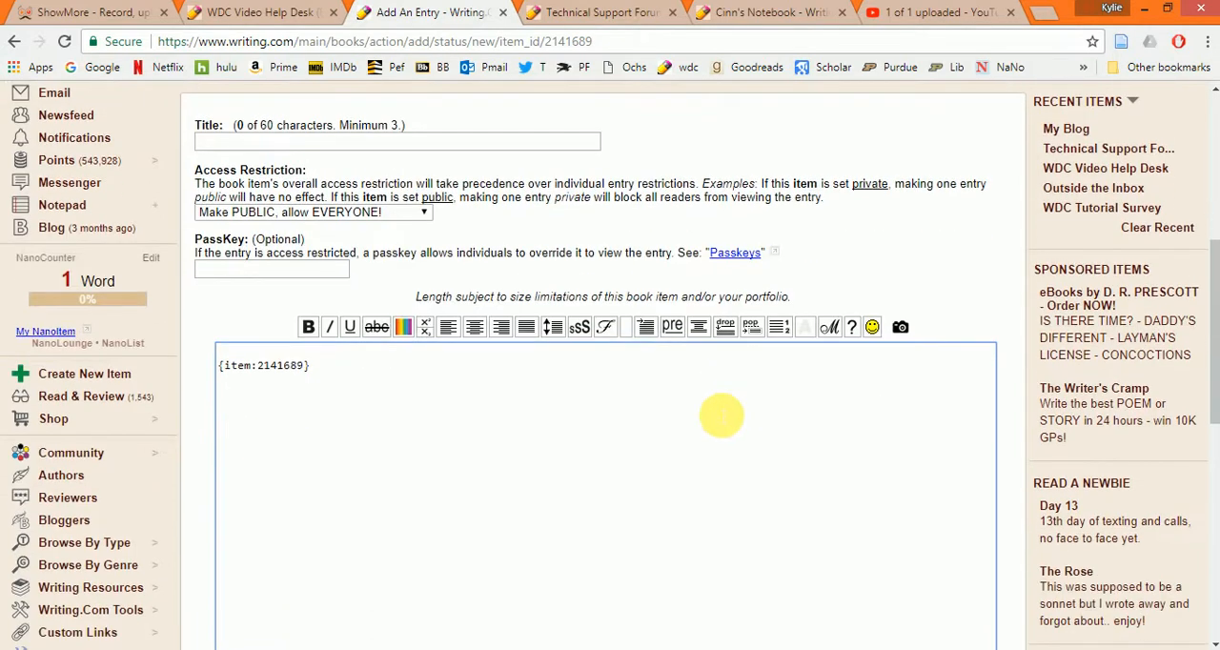
{"action": "scroll", "coordinate": [721, 416], "scroll_direction": "up", "scroll_amount": 1}
{"action": "left_click", "coordinate": [516, 233]}
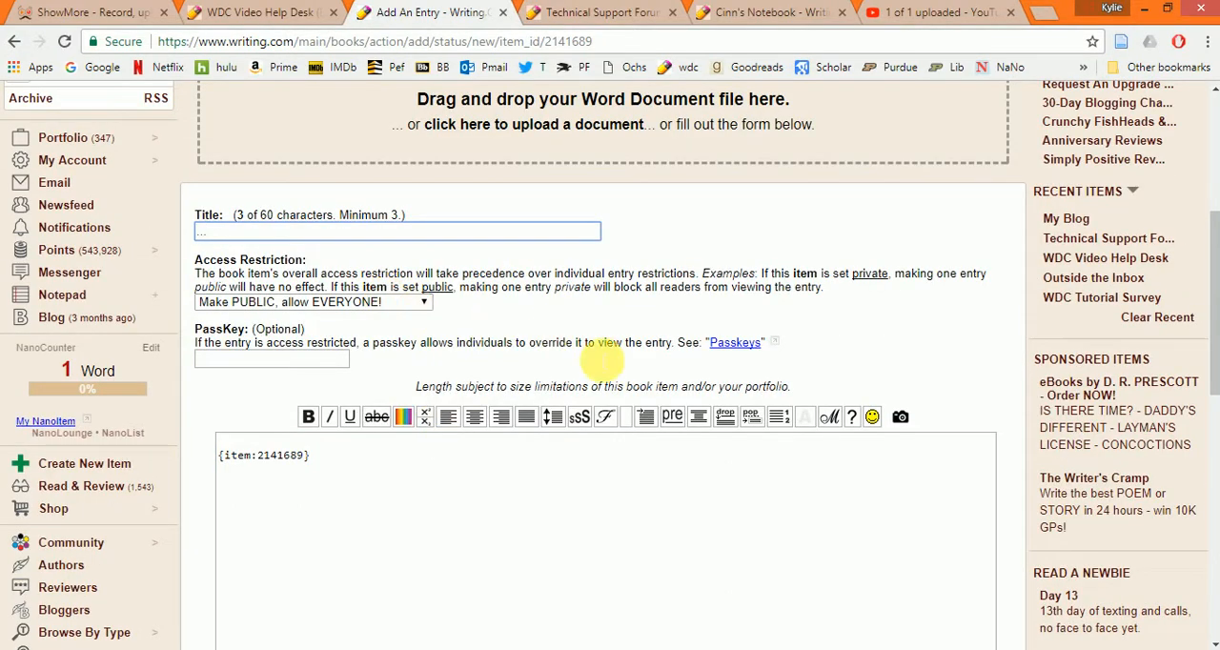
{"action": "scroll", "coordinate": [572, 372], "scroll_direction": "down", "scroll_amount": 5}
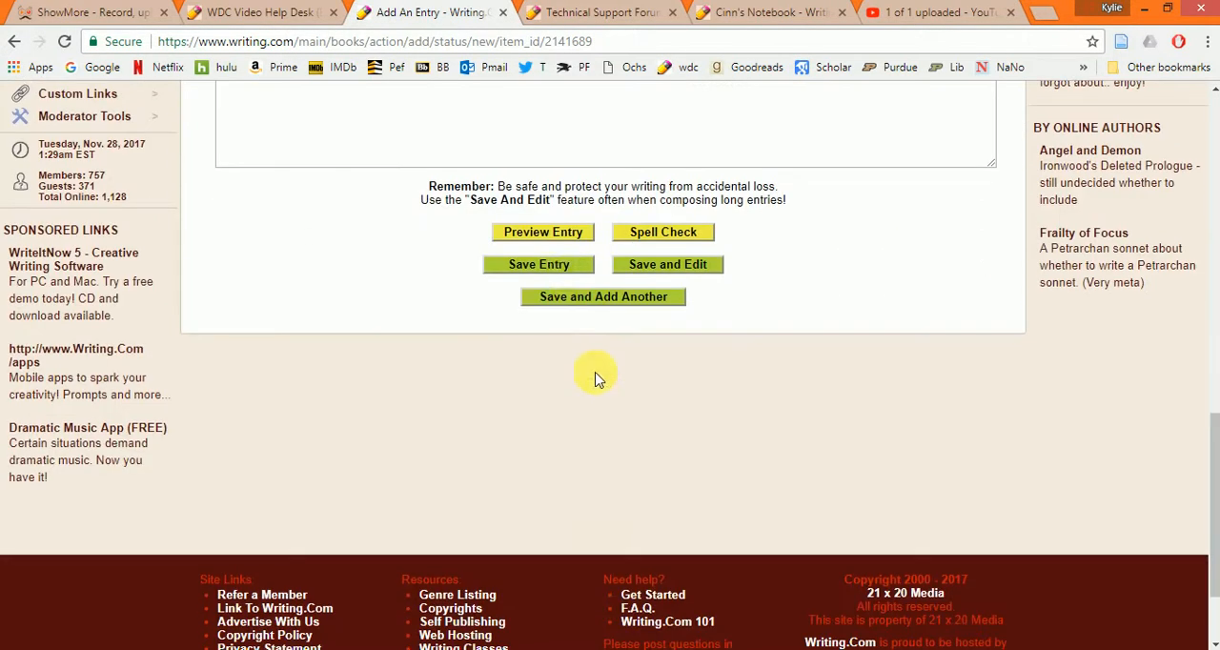
{"action": "left_click", "coordinate": [564, 235]}
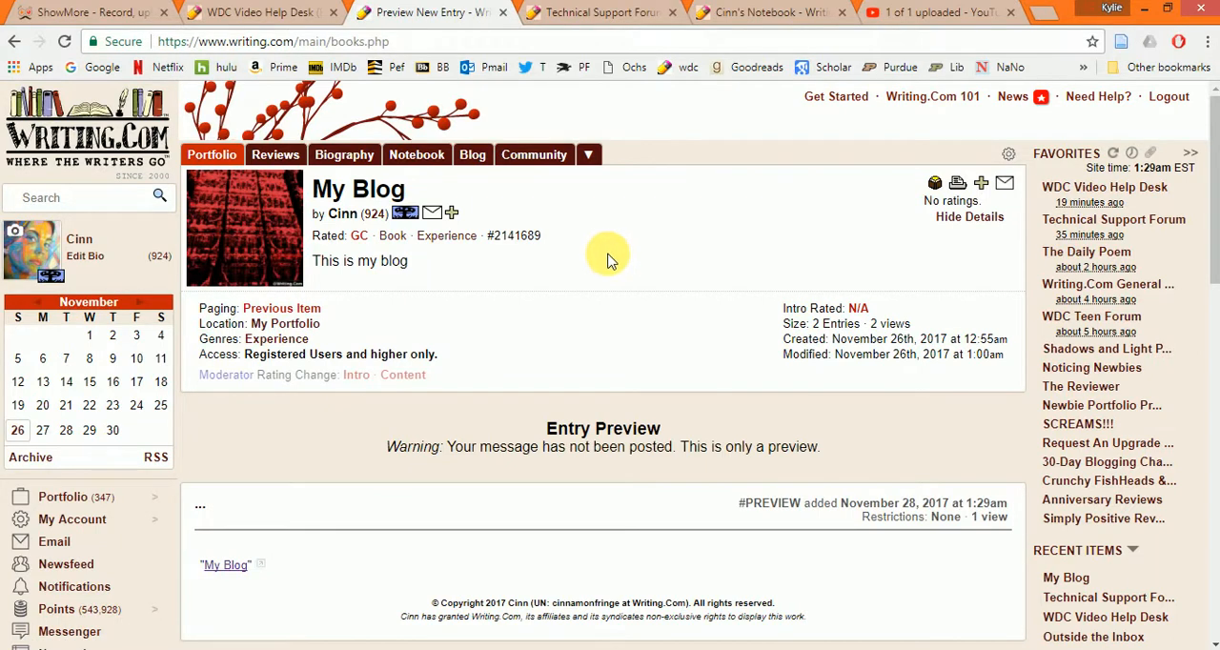
- Test the previewed My Blog link by opening it in a new tab, and close that tab
{"action": "scroll", "coordinate": [544, 321], "scroll_direction": "down", "scroll_amount": 3}
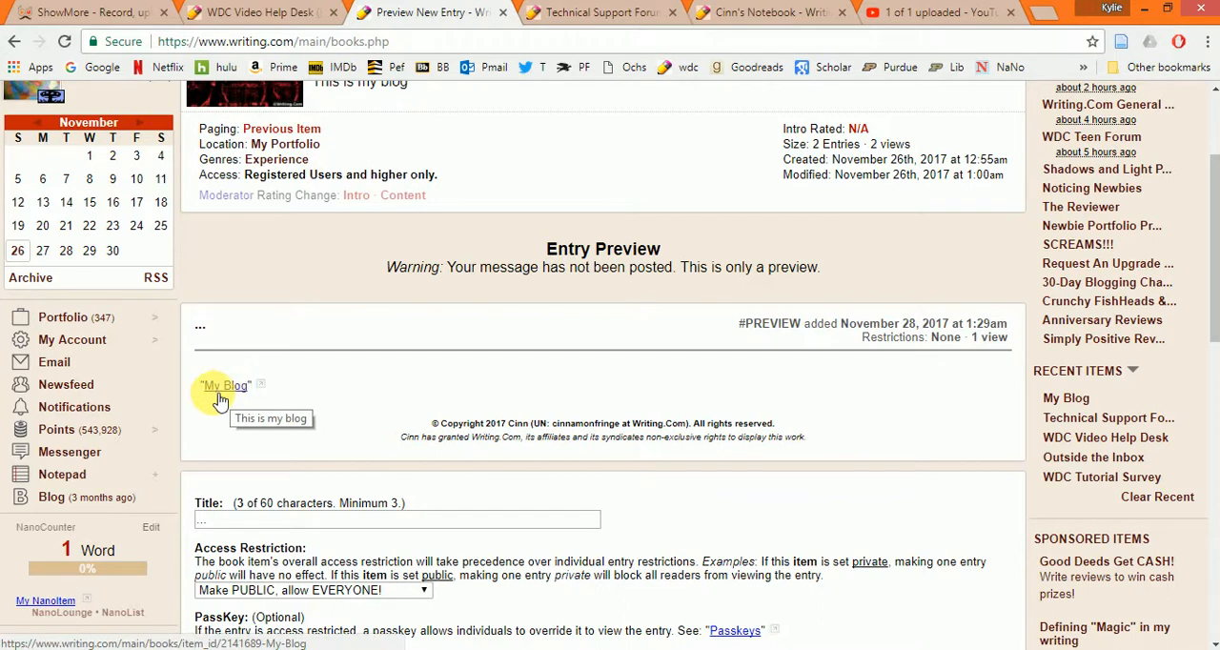
{"action": "left_click", "coordinate": [263, 386]}
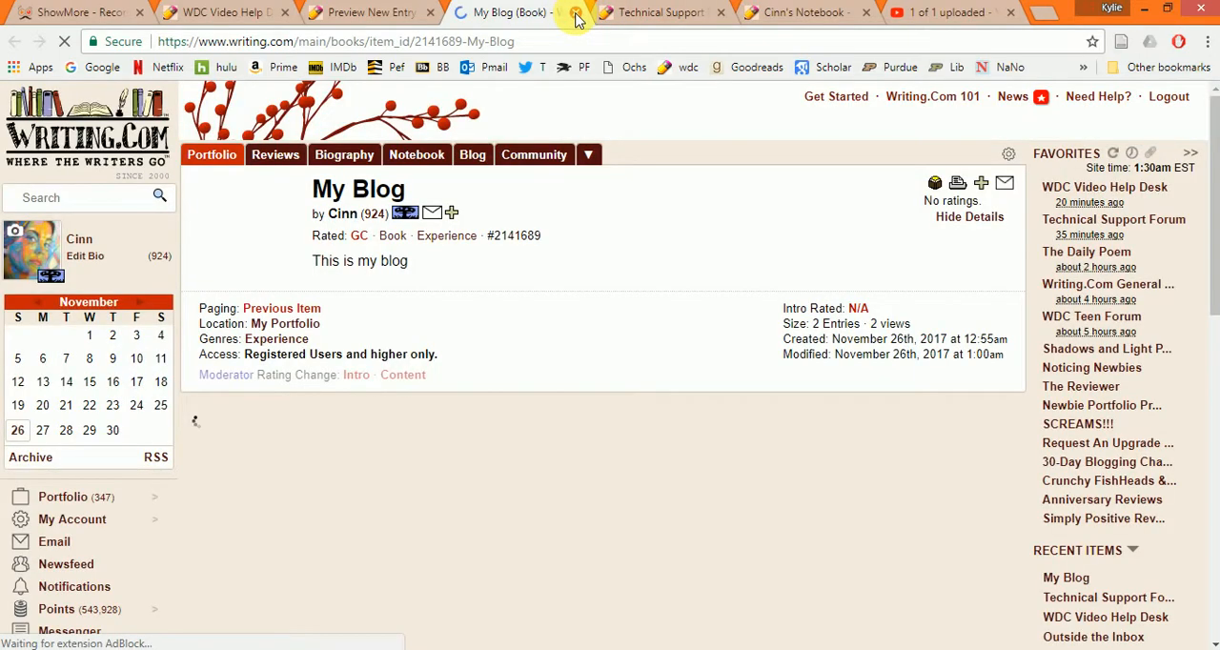
{"action": "left_click", "coordinate": [575, 14]}
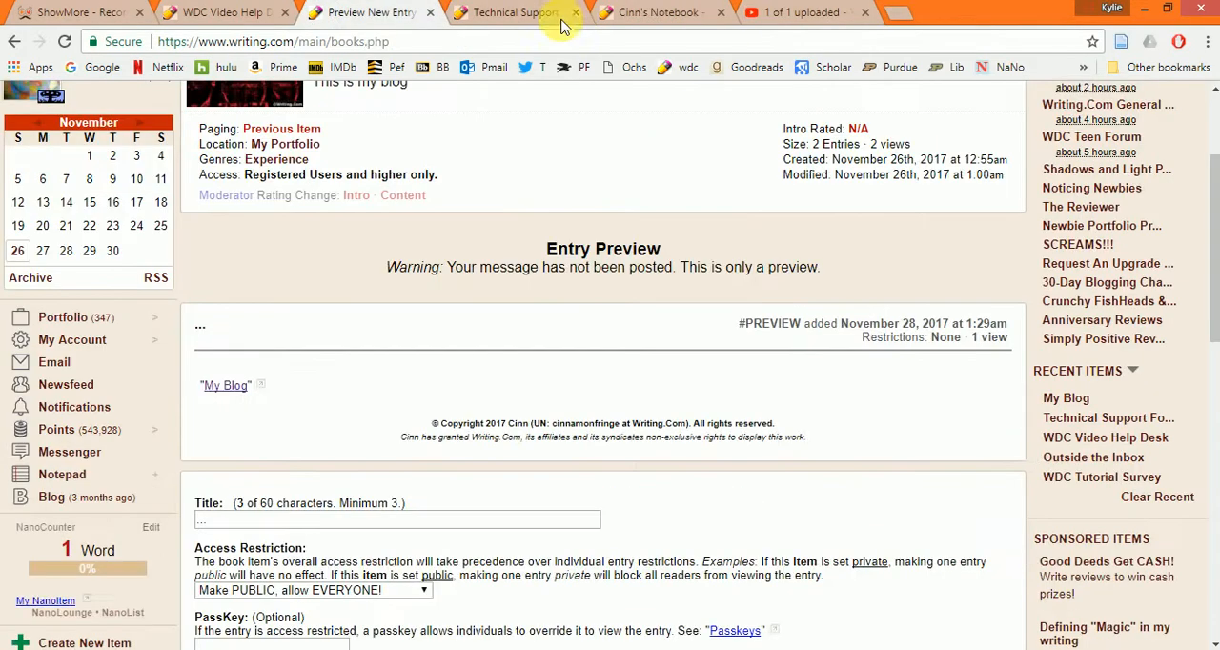
- Add the tag {bitem:2141689} below the item tag and begin an {entry: tag two lines further down
{"action": "scroll", "coordinate": [615, 410], "scroll_direction": "down", "scroll_amount": 2}
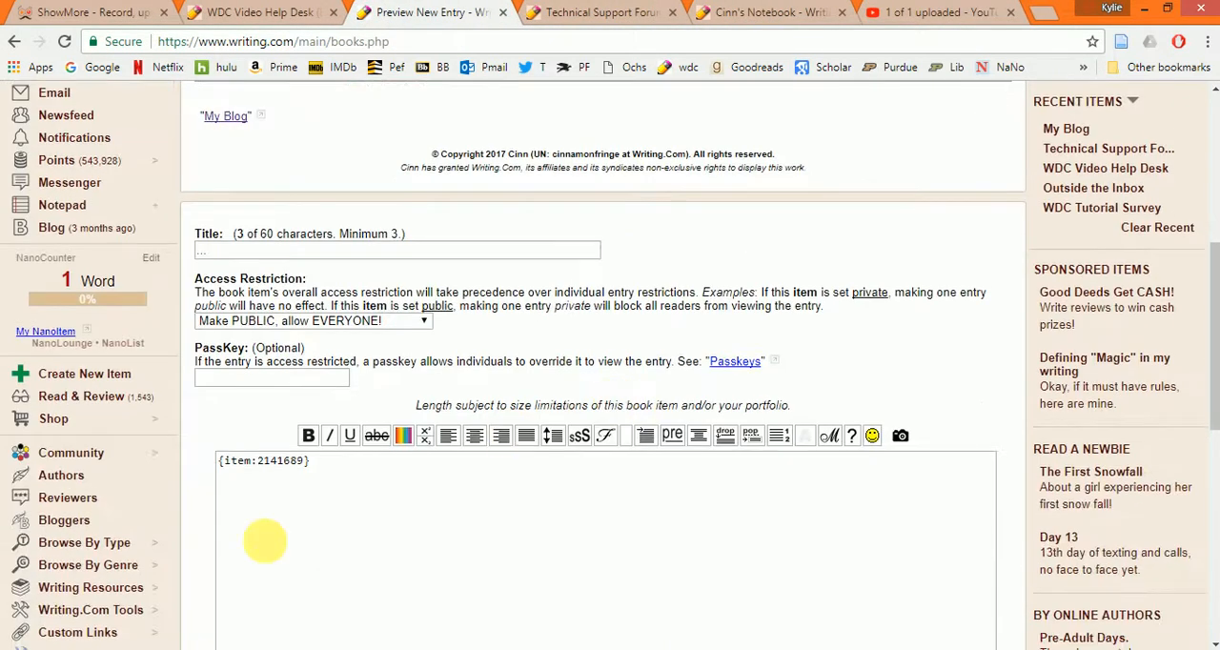
{"action": "left_click", "coordinate": [332, 467]}
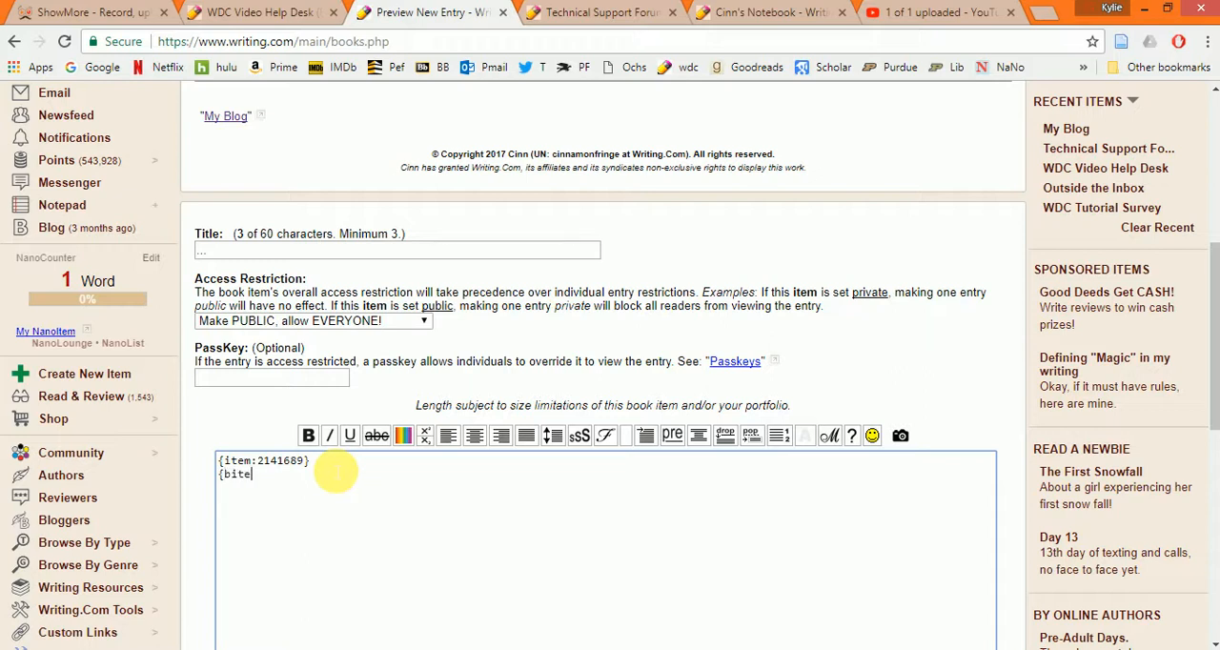
{"action": "key", "text": "Return"}
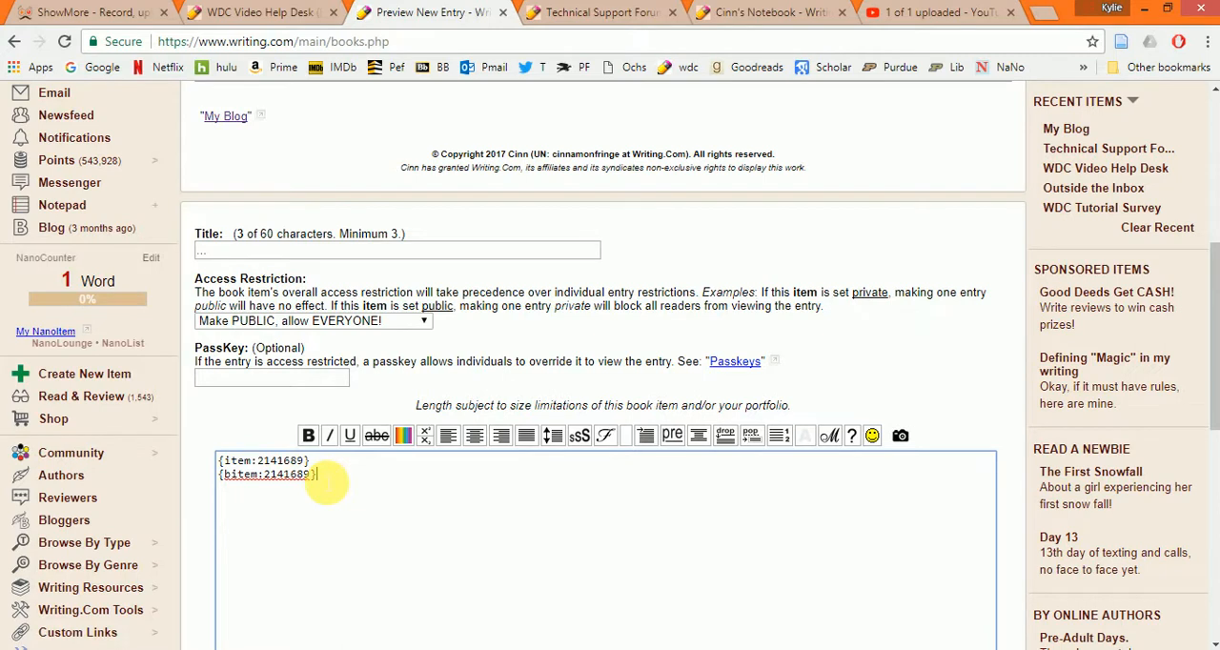
{"action": "left_click", "coordinate": [223, 483]}
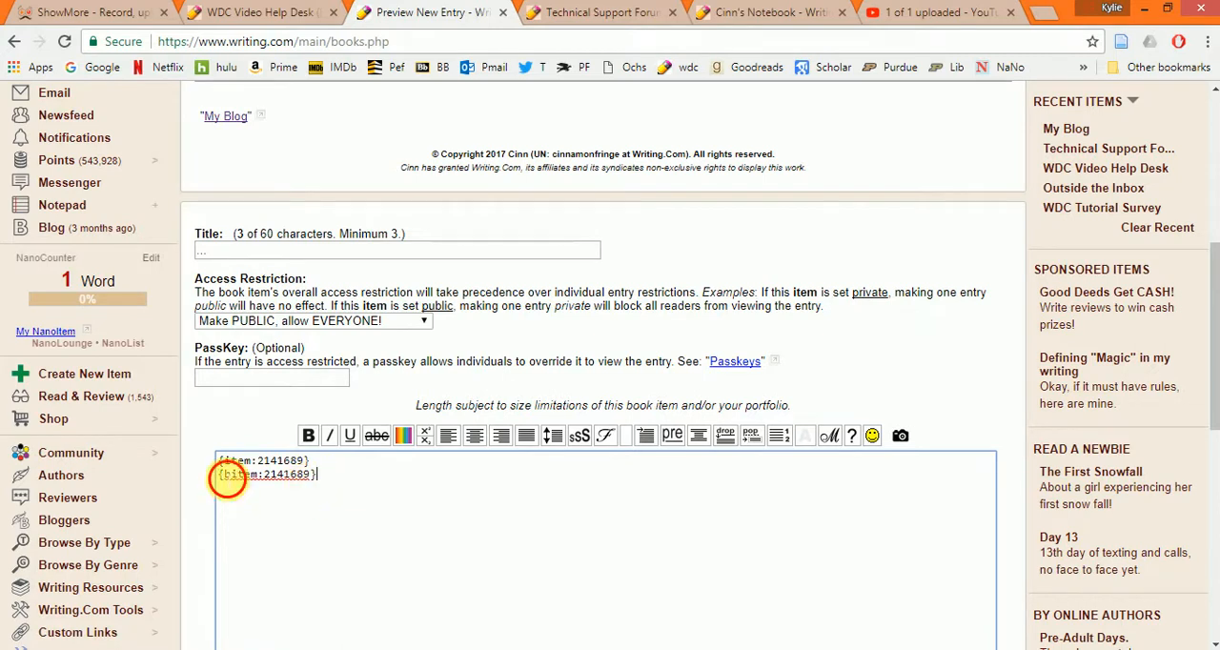
{"action": "left_click", "coordinate": [228, 484]}
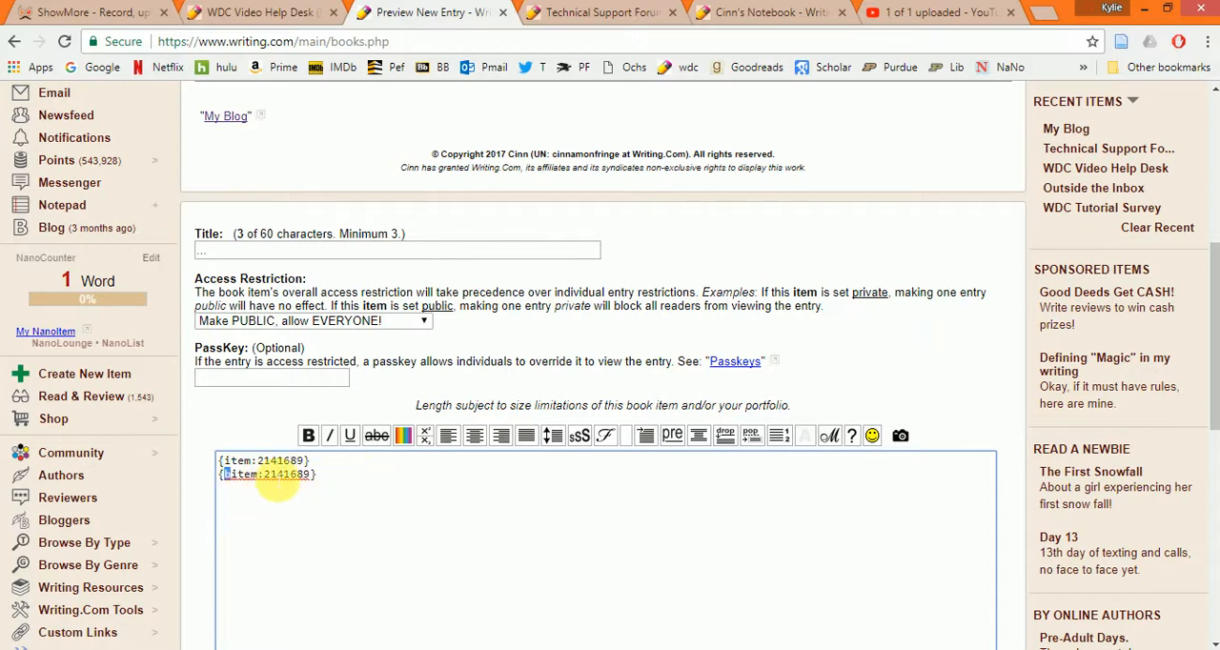
{"action": "left_click", "coordinate": [301, 476]}
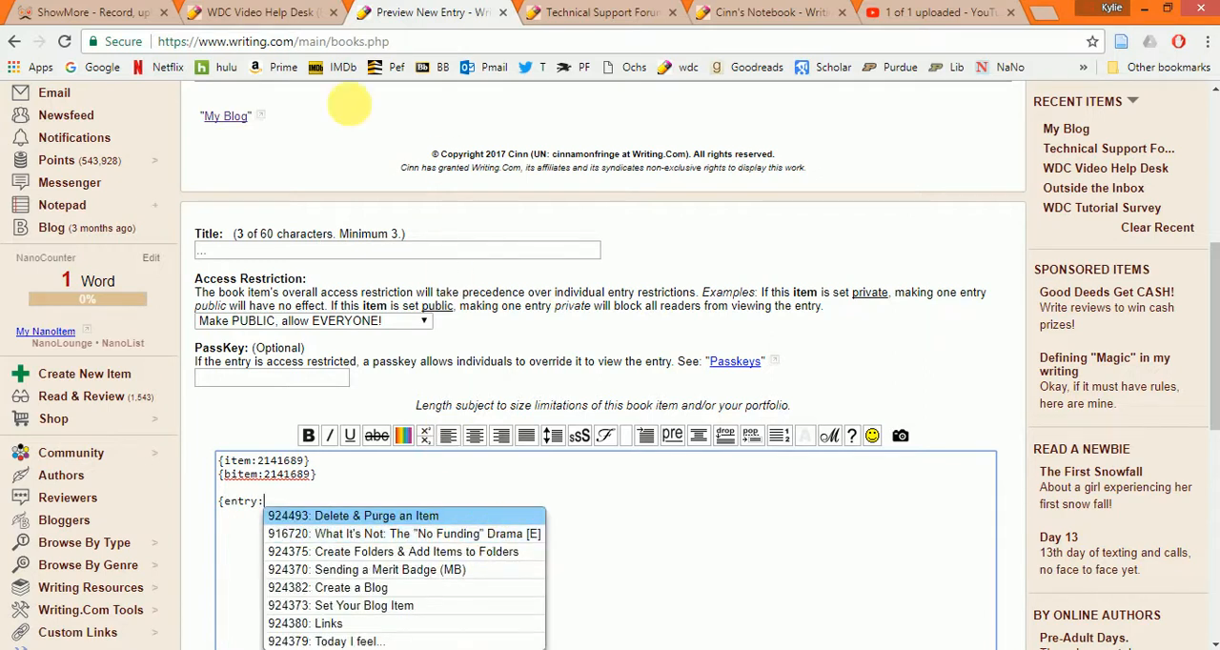
- Copy the entry number of "Delete & Purge an Item" from the WDC Video Help Desk book
{"action": "left_click", "coordinate": [292, 12]}
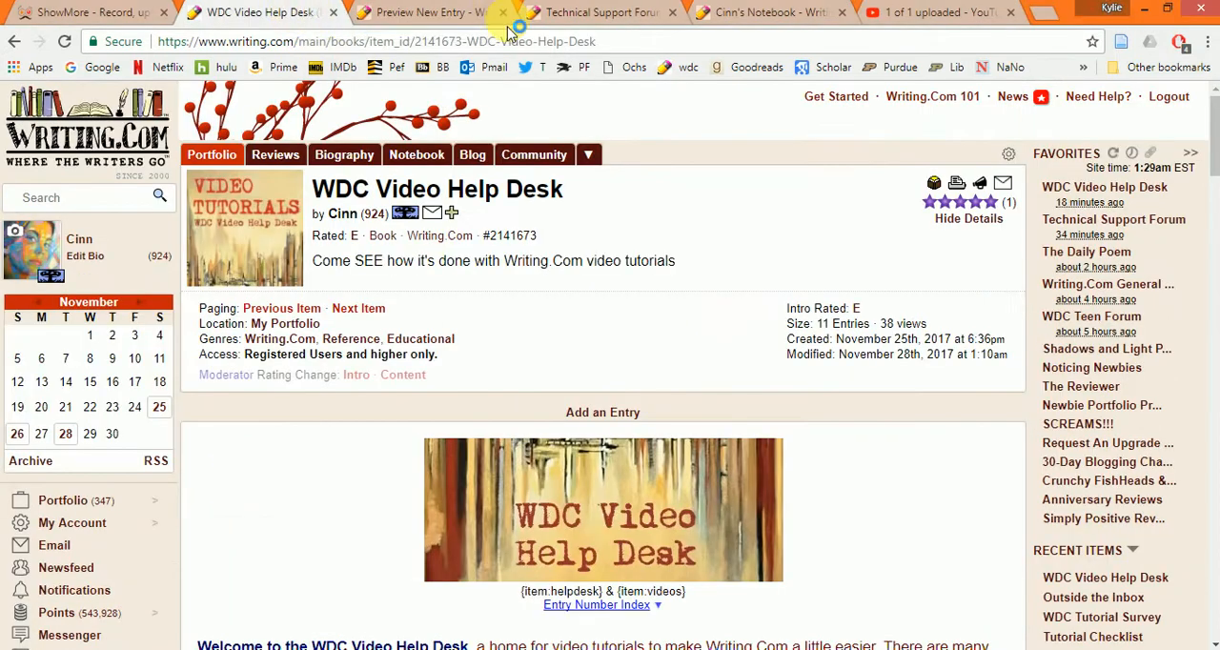
{"action": "scroll", "coordinate": [886, 362], "scroll_direction": "down", "scroll_amount": 4}
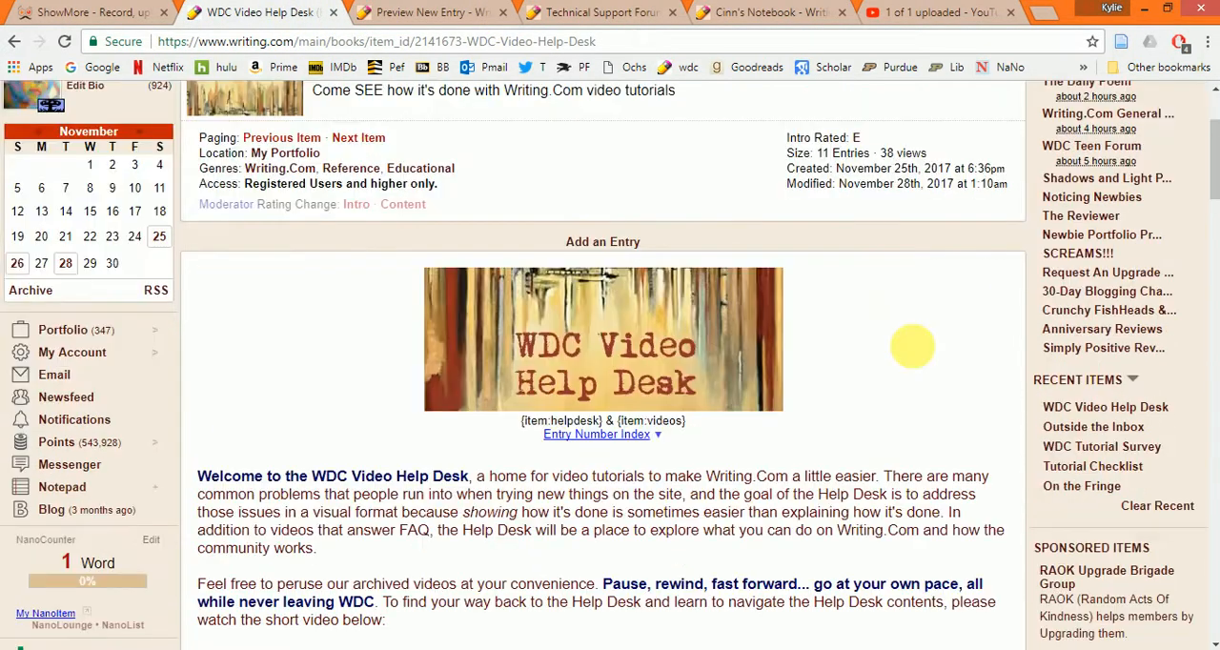
{"action": "scroll", "coordinate": [896, 352], "scroll_direction": "up", "scroll_amount": 4}
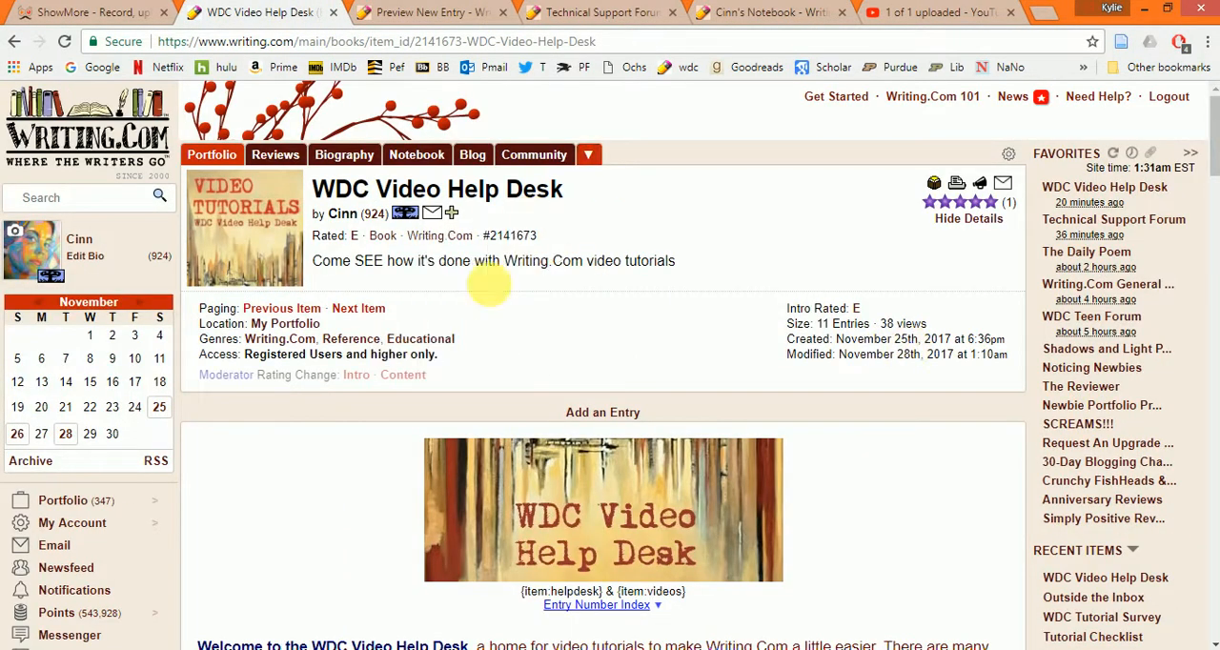
{"action": "scroll", "coordinate": [896, 248], "scroll_direction": "down", "scroll_amount": 15}
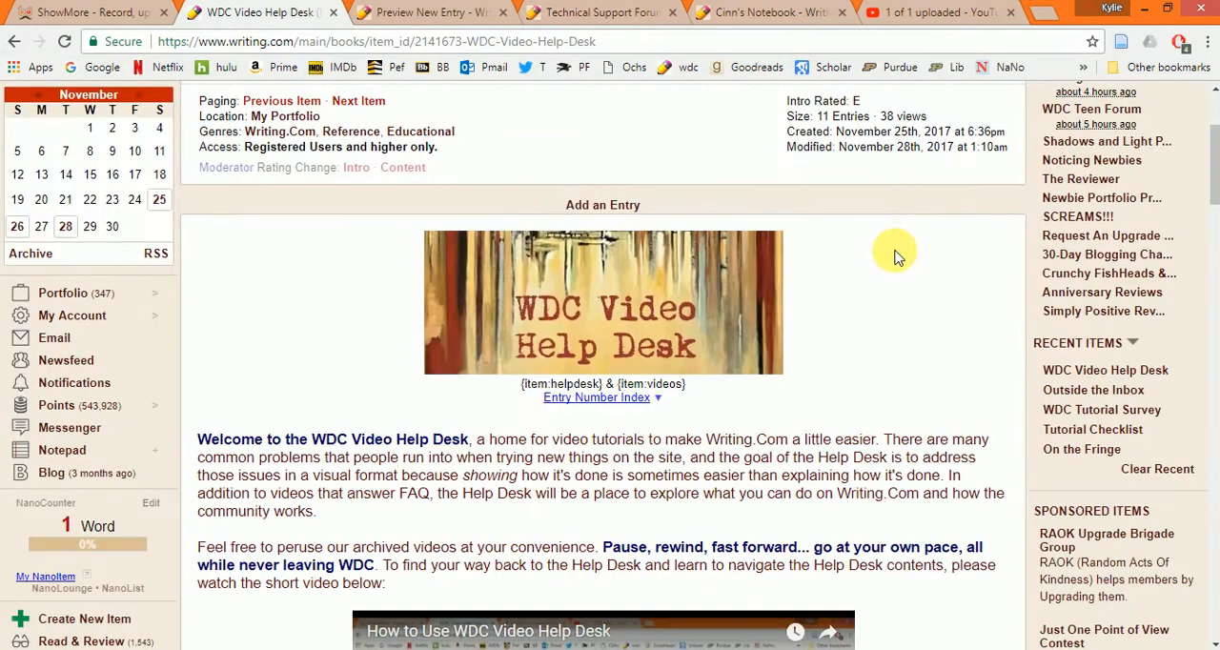
{"action": "scroll", "coordinate": [926, 322], "scroll_direction": "up", "scroll_amount": 1}
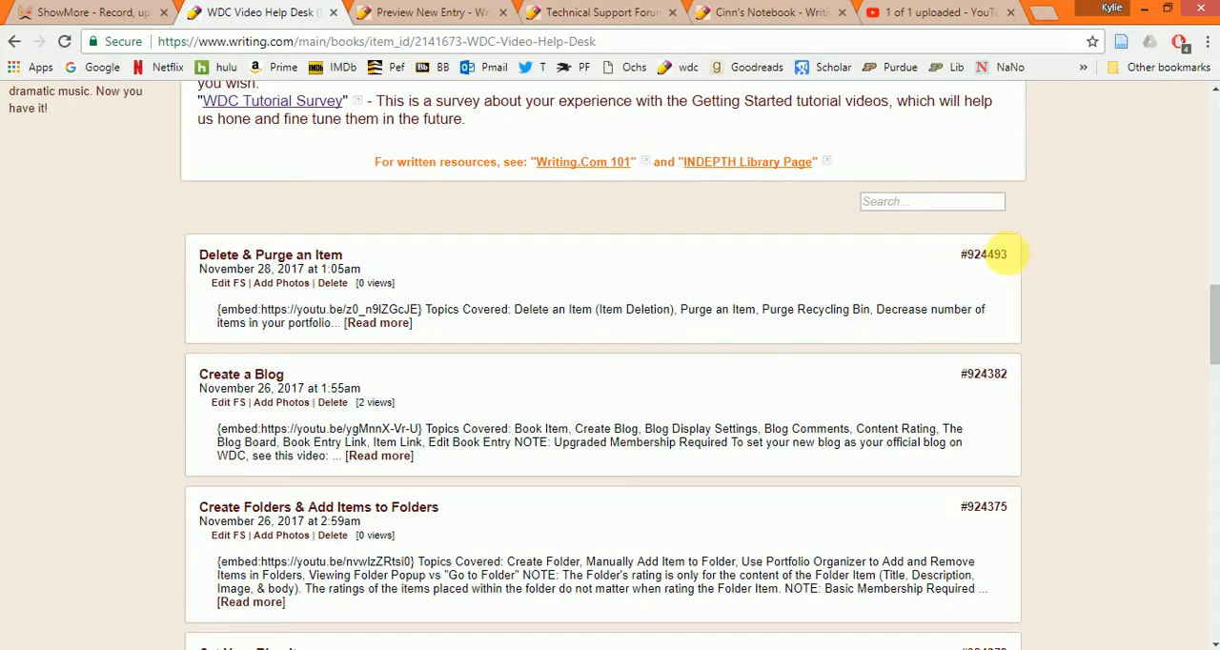
{"action": "mouse_move", "coordinate": [1010, 257]}
{"action": "left_mouse_down"}
{"action": "mouse_move", "coordinate": [968, 259]}
{"action": "mouse_move", "coordinate": [1014, 264]}
{"action": "left_mouse_up"}
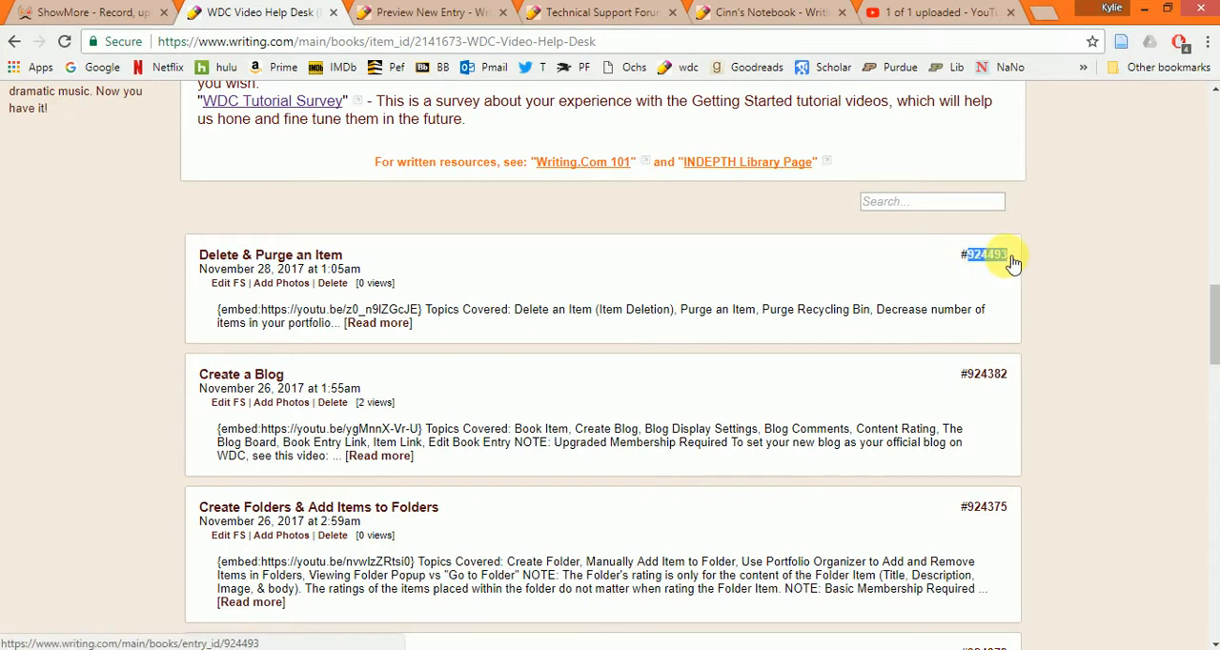
{"action": "right_click", "coordinate": [1013, 263]}
{"action": "left_click", "coordinate": [988, 392]}
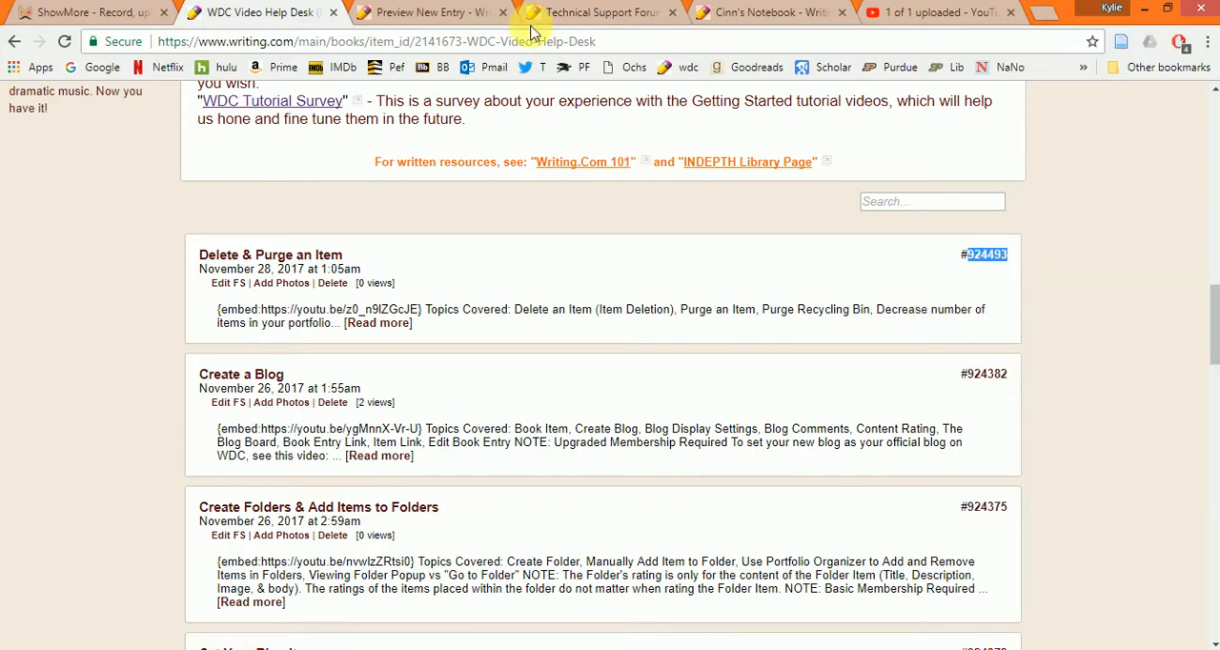
- Complete the entry tag in the body as {entry:924493} and revisit the WDC Video Help Desk page
{"action": "left_click", "coordinate": [432, 21]}
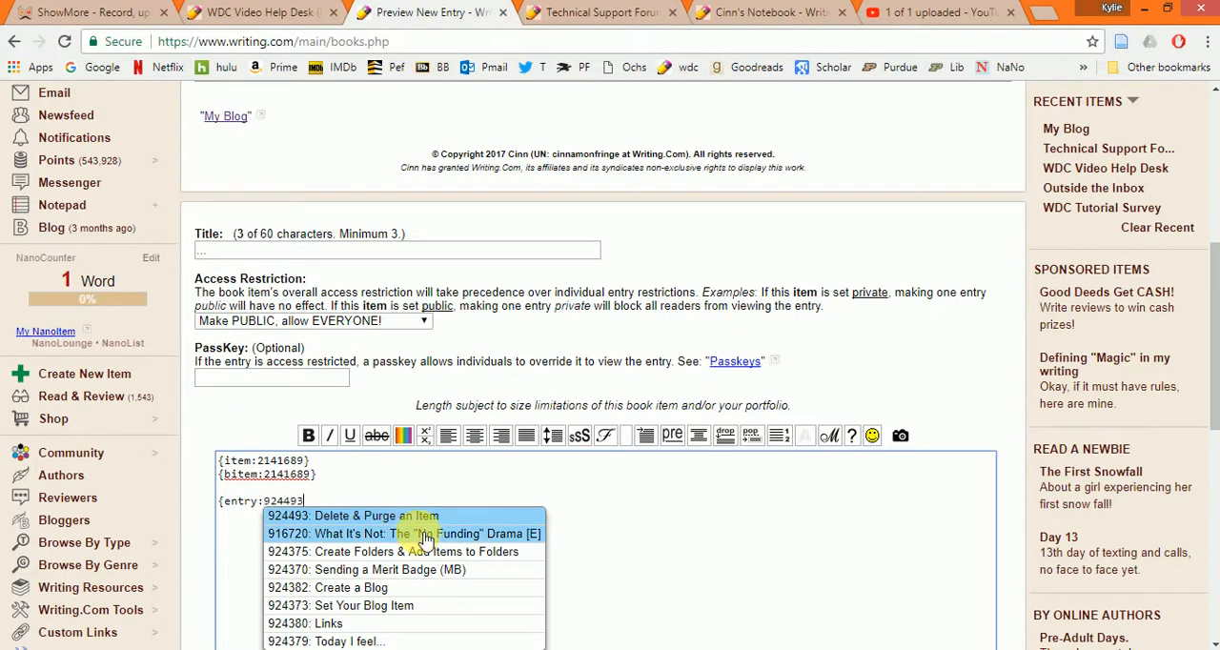
{"action": "type", "text": "}"}
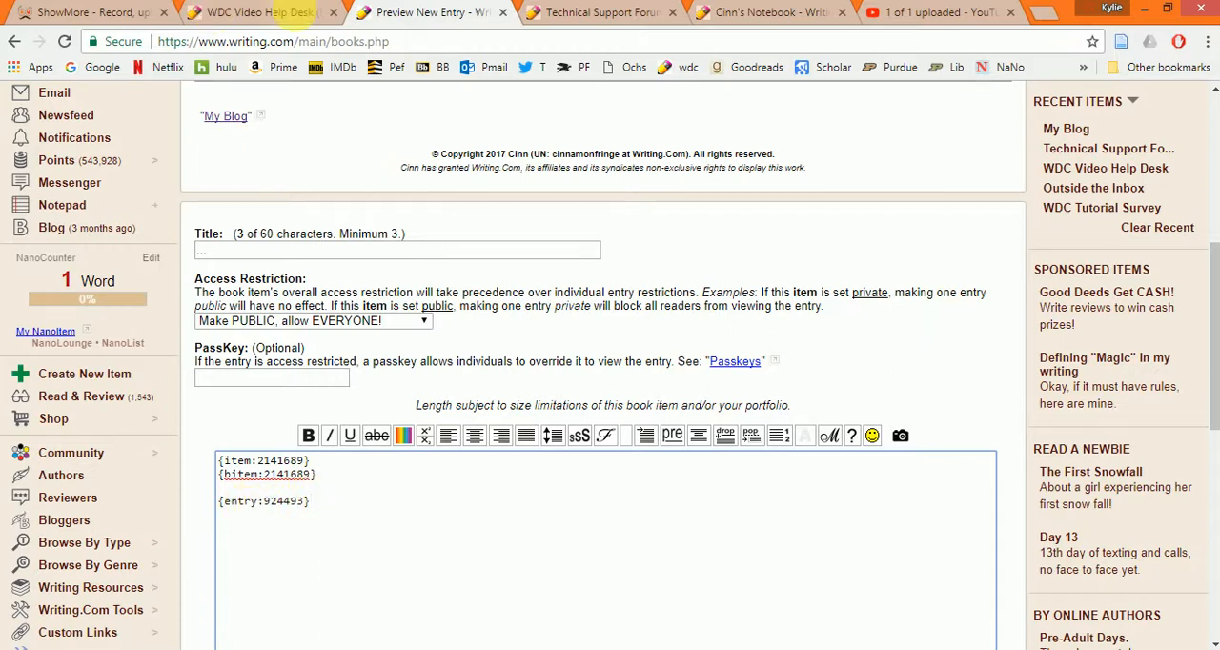
{"action": "left_click", "coordinate": [272, 12]}
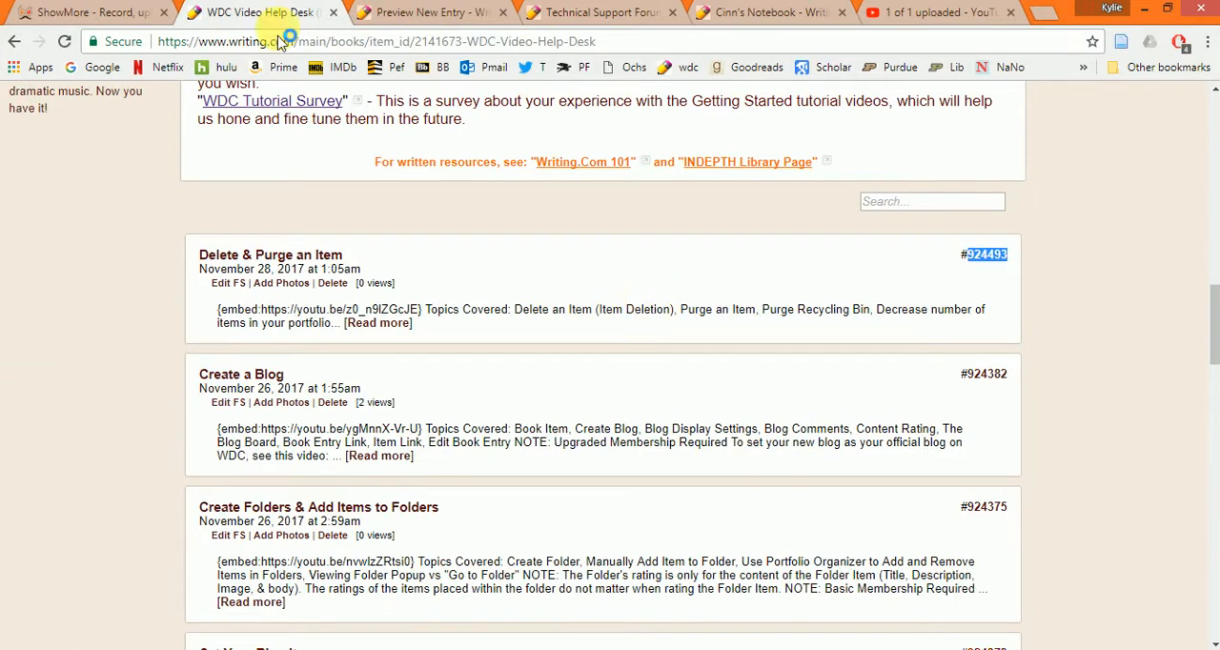
- Add a {user:} tag with the account's own username, picked from the suggestions, two lines below the entry tag
{"action": "left_click", "coordinate": [390, 14]}
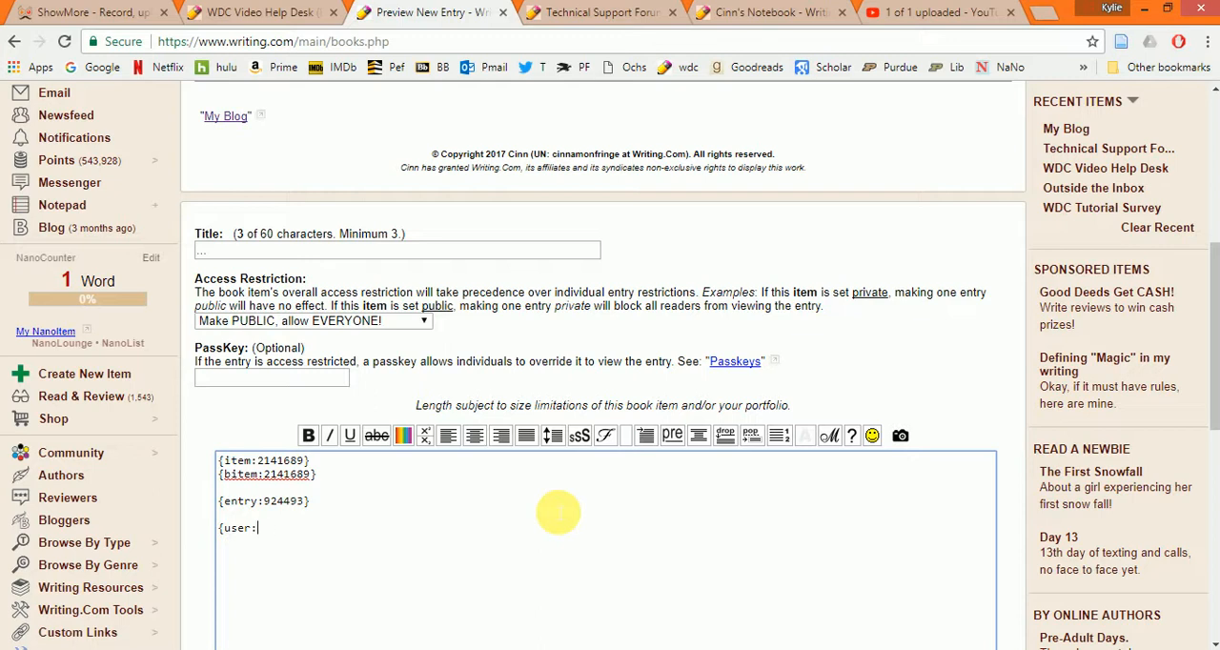
{"action": "type", "text": "cinna"}
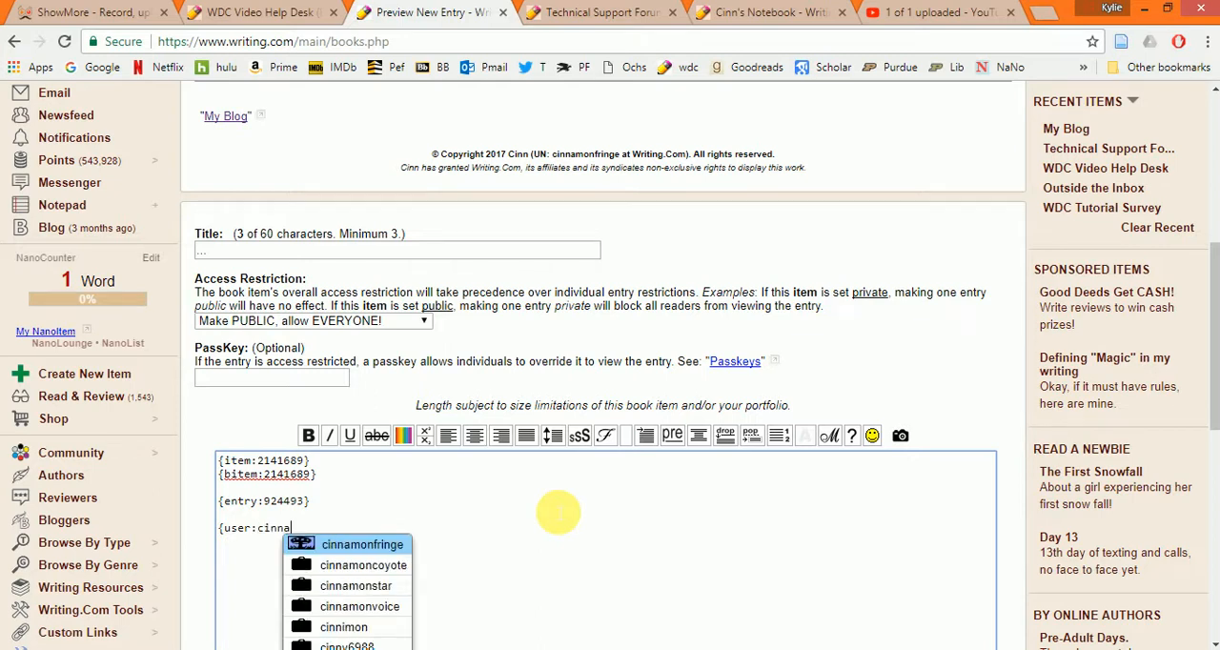
{"action": "key", "text": "Return"}
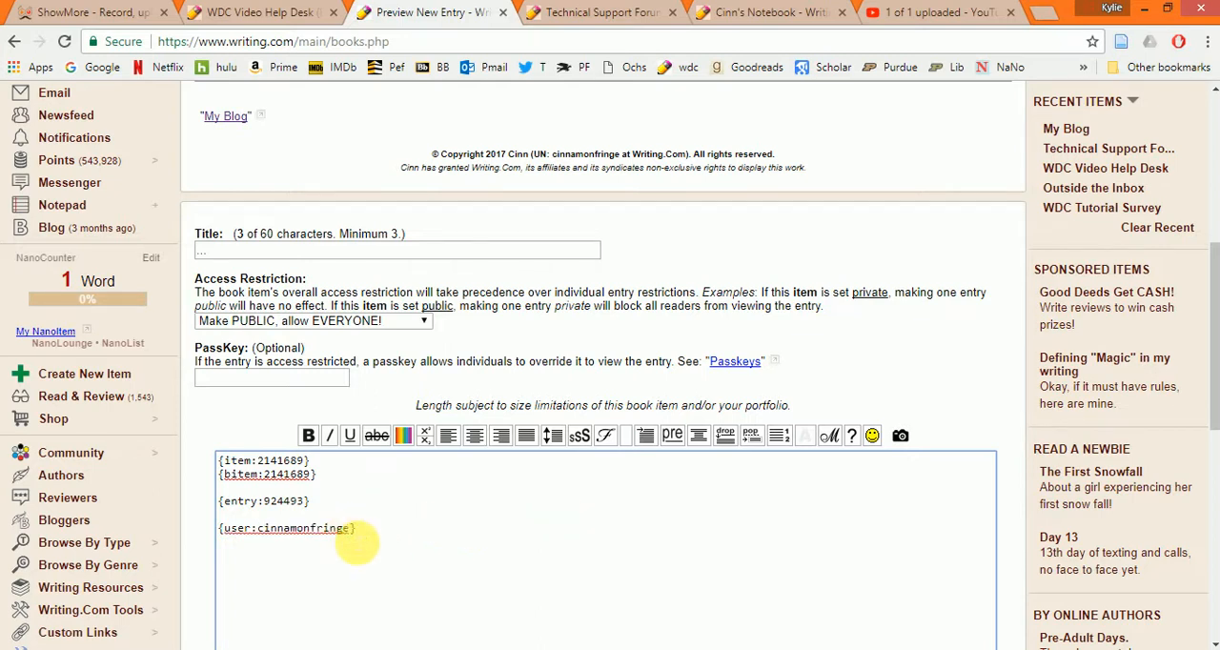
{"action": "left_click_drag", "start_coordinate": [355, 530], "coordinate": [207, 536]}
{"action": "left_click", "coordinate": [363, 531]}
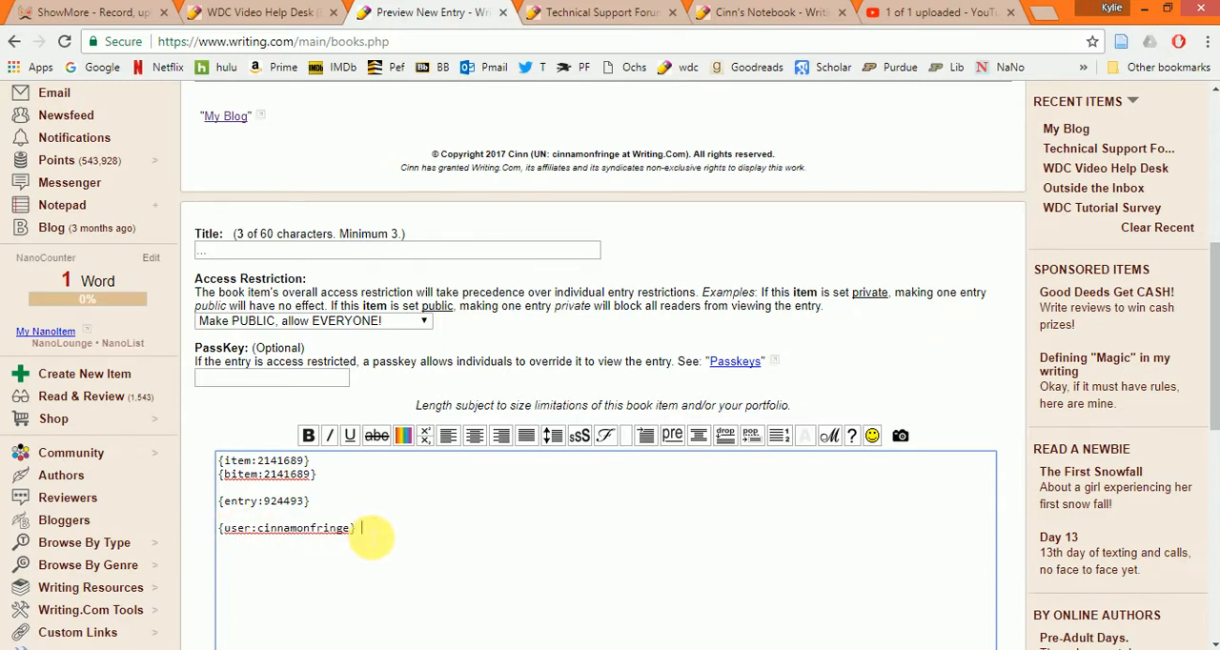
- Highlight the username inside the user tag and look up the username through the author details in the blog header
{"action": "left_click_drag", "start_coordinate": [258, 531], "coordinate": [353, 535]}
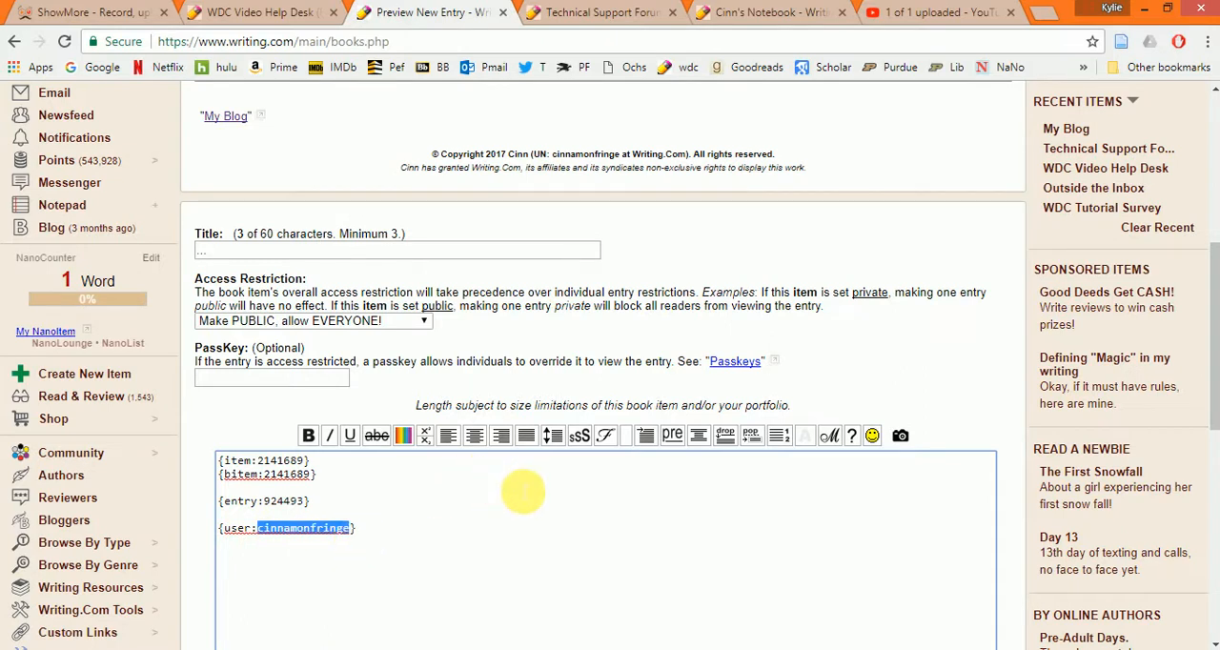
{"action": "scroll", "coordinate": [526, 492], "scroll_direction": "up", "scroll_amount": 5}
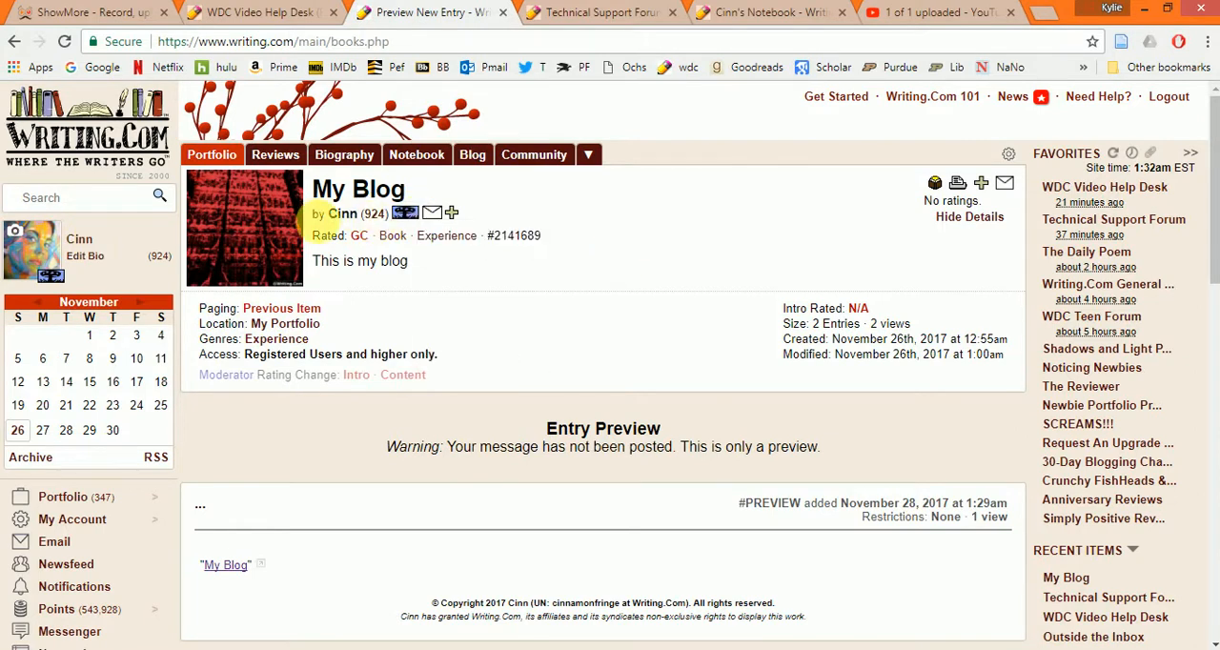
{"action": "mouse_move", "coordinate": [411, 218]}
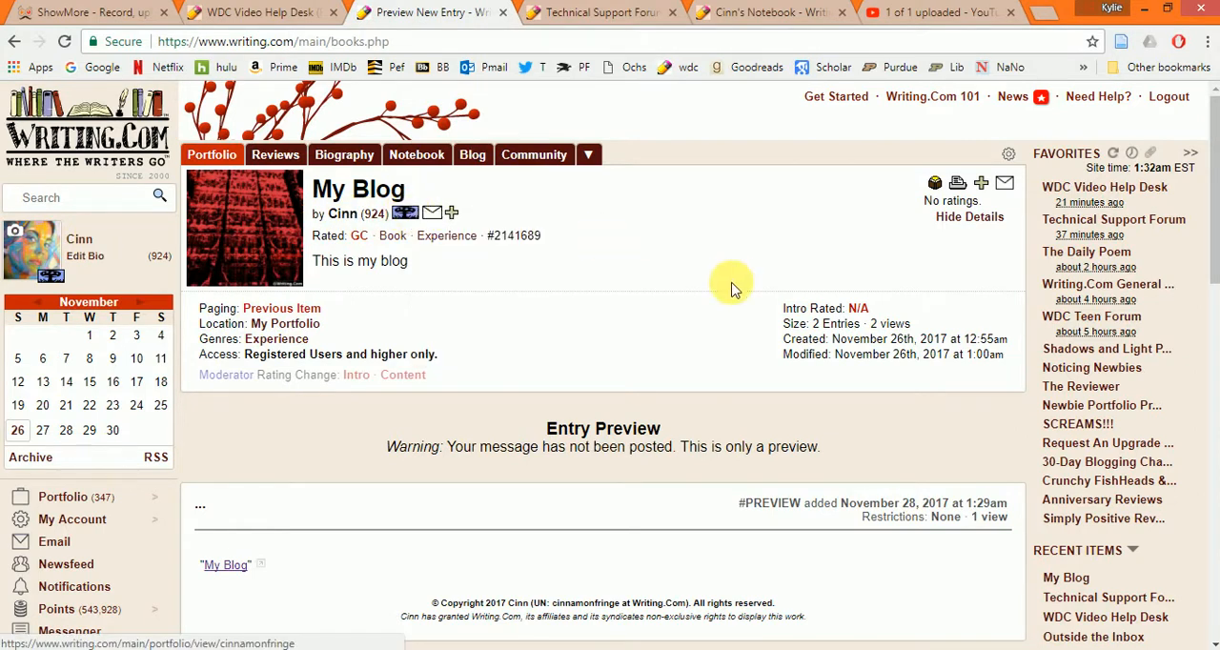
{"action": "scroll", "coordinate": [730, 286], "scroll_direction": "down", "scroll_amount": 5}
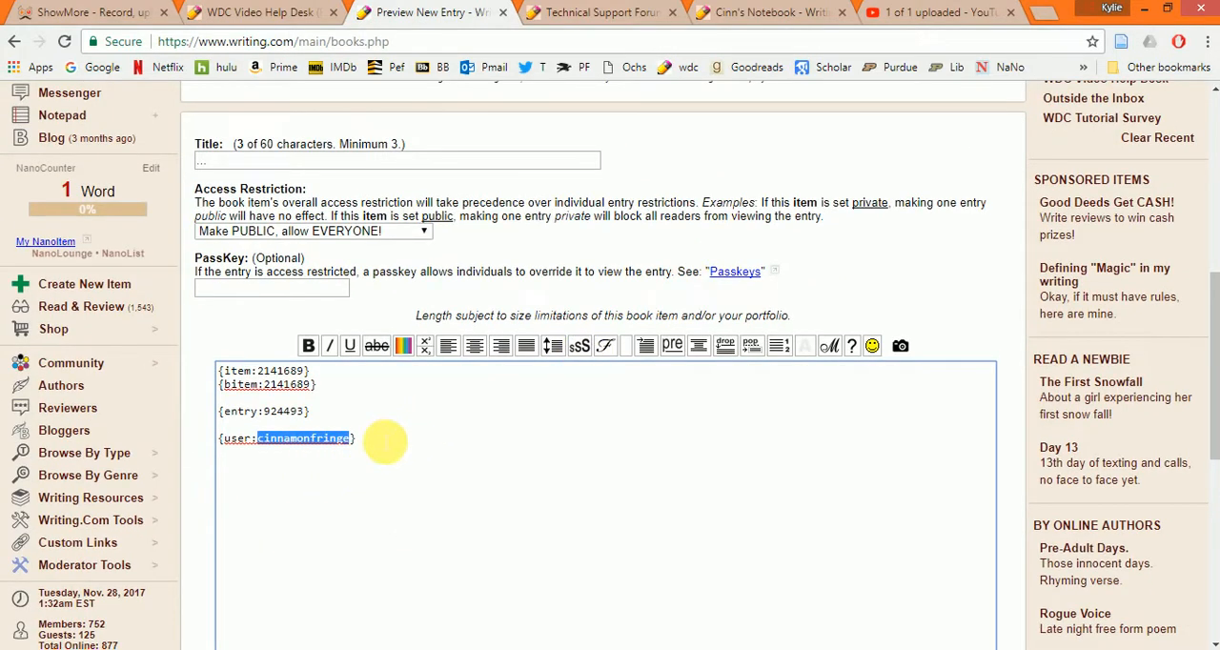
- Add the tag {note:498313} below the user tag, using the number of the first personal newsfeed note, and begin a {post tag
{"action": "left_click", "coordinate": [362, 438]}
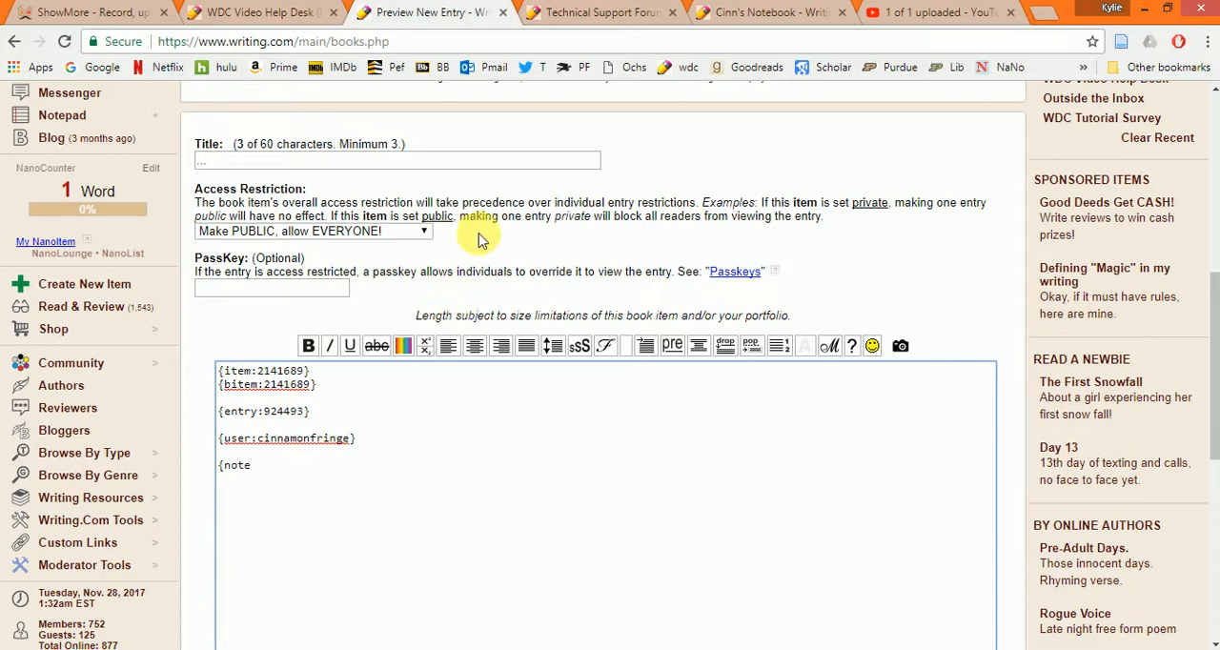
{"action": "left_click", "coordinate": [793, 11]}
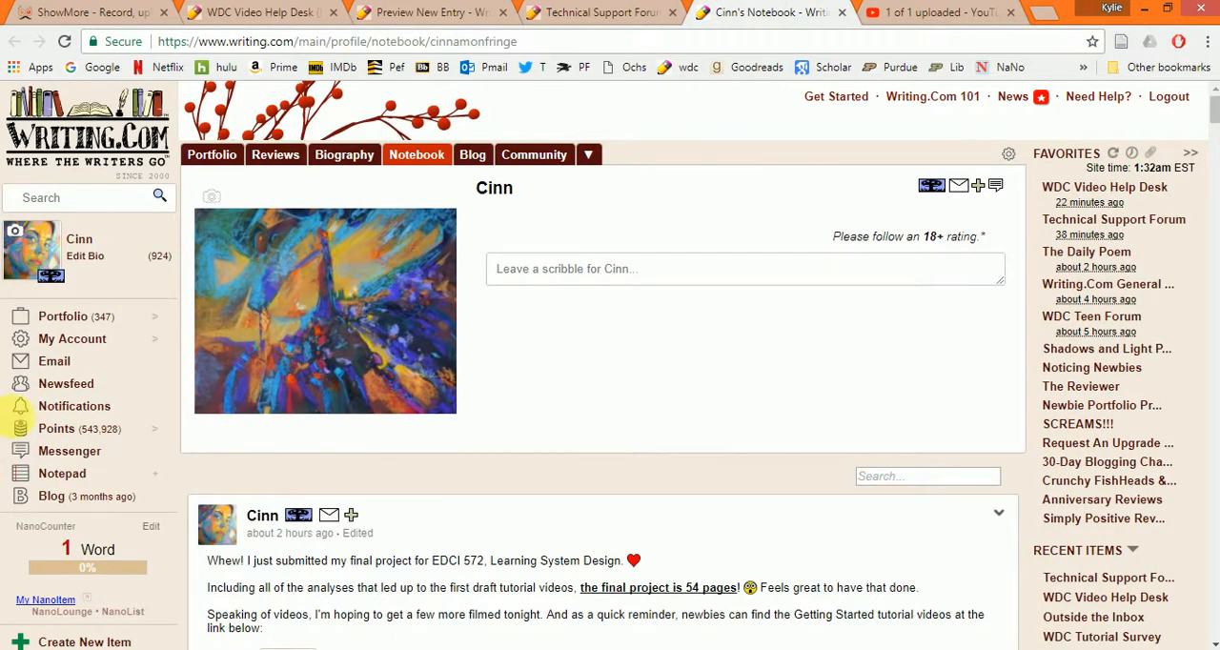
{"action": "left_click", "coordinate": [84, 385]}
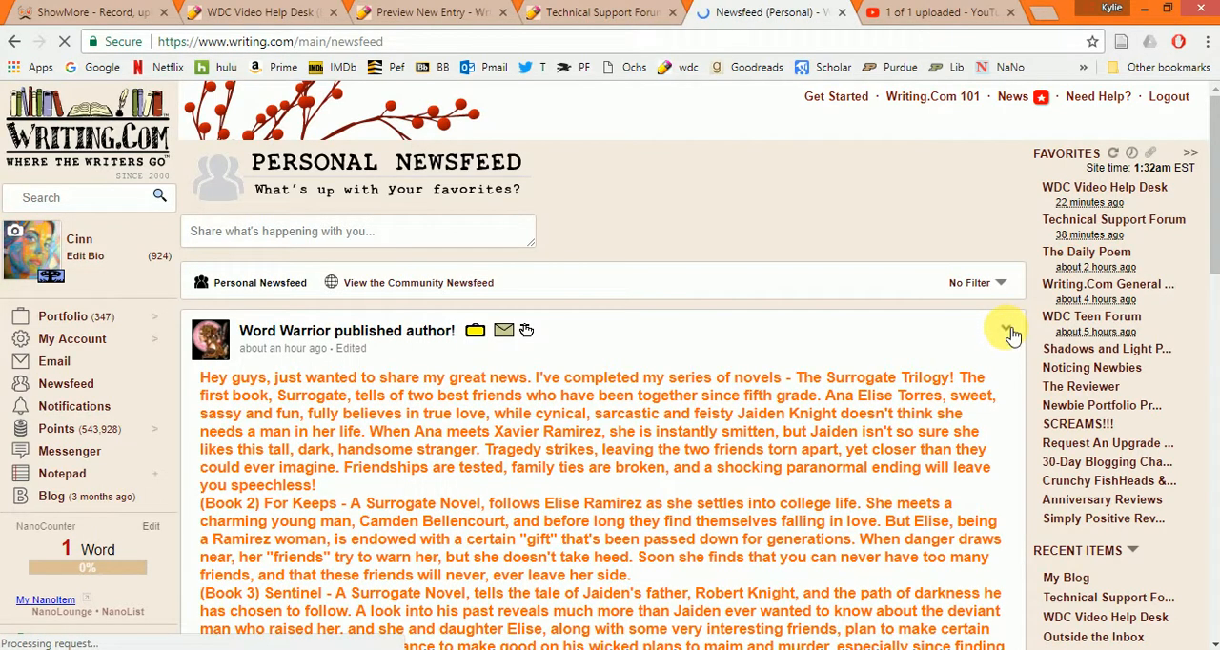
{"action": "left_click", "coordinate": [1005, 331]}
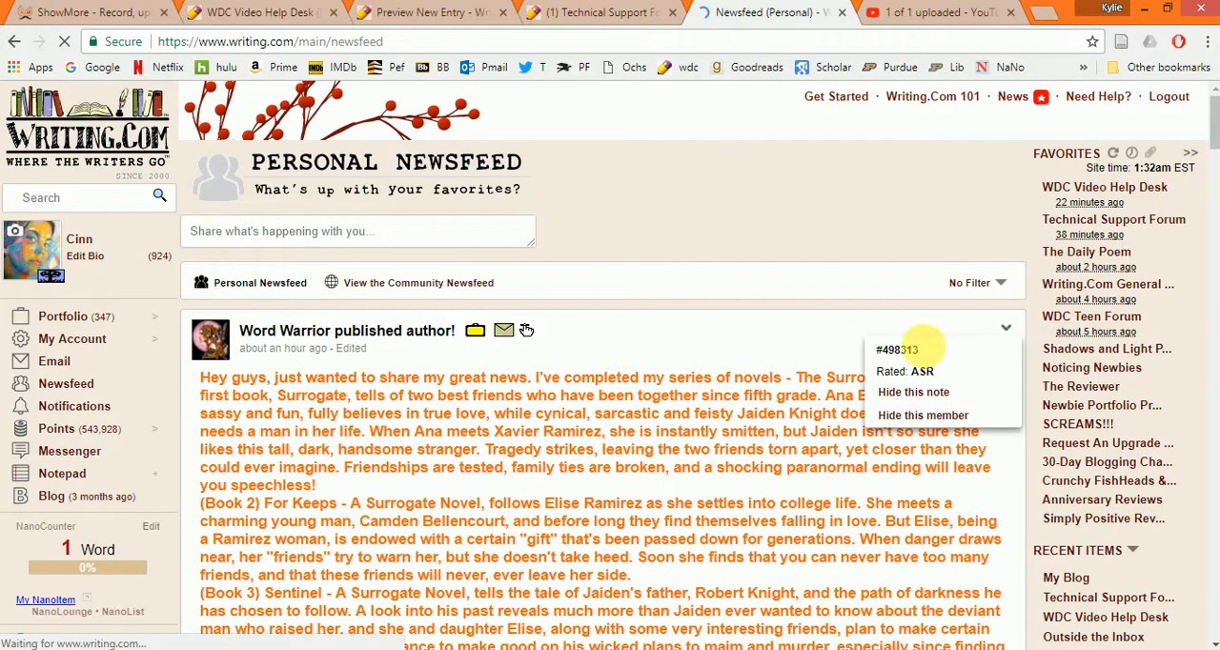
{"action": "double_click", "coordinate": [888, 352]}
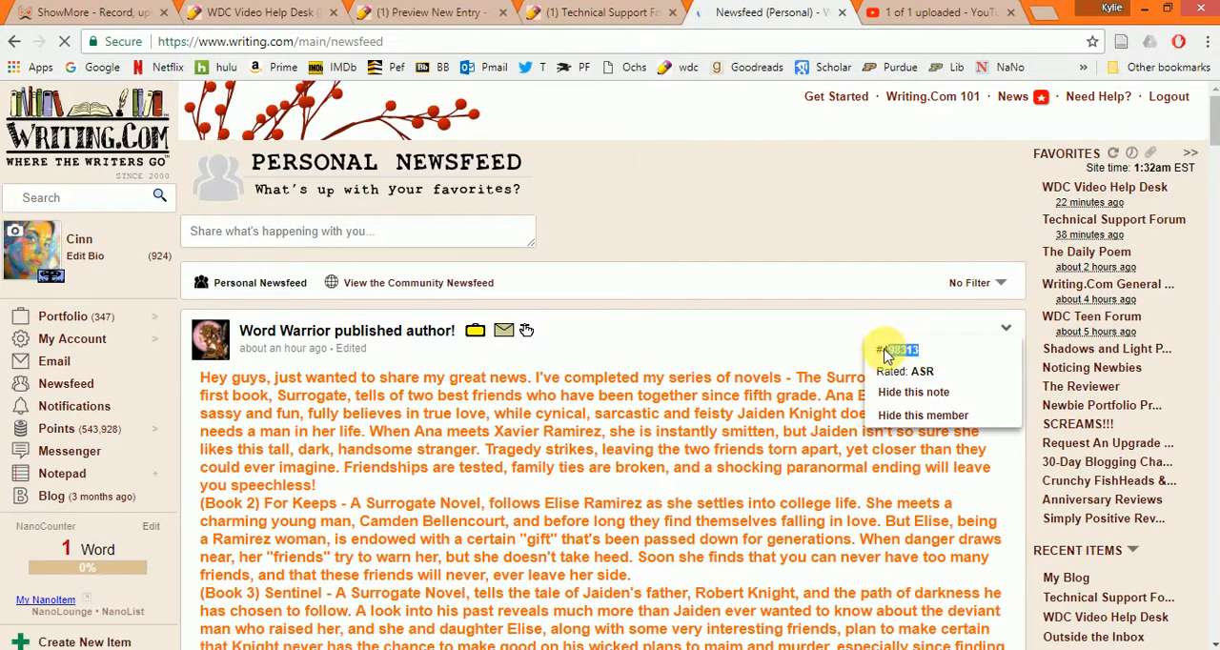
{"action": "left_click_drag", "start_coordinate": [885, 348], "coordinate": [882, 352]}
{"action": "right_click", "coordinate": [900, 350]}
{"action": "left_click", "coordinate": [927, 358]}
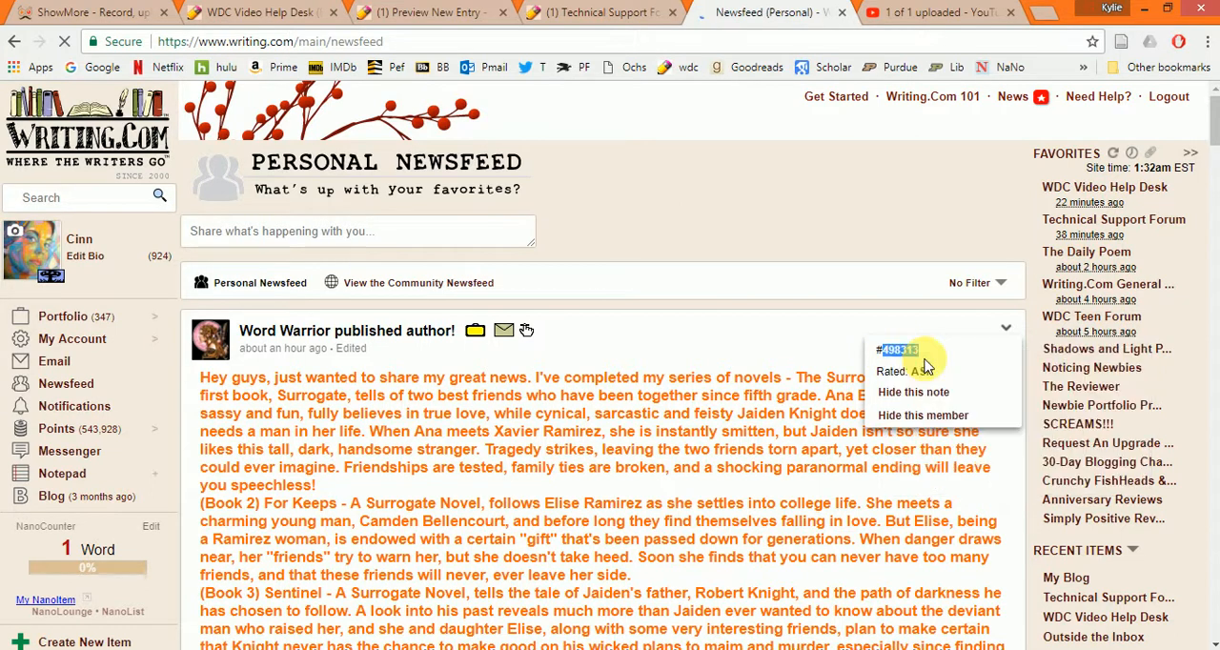
{"action": "left_click", "coordinate": [391, 11]}
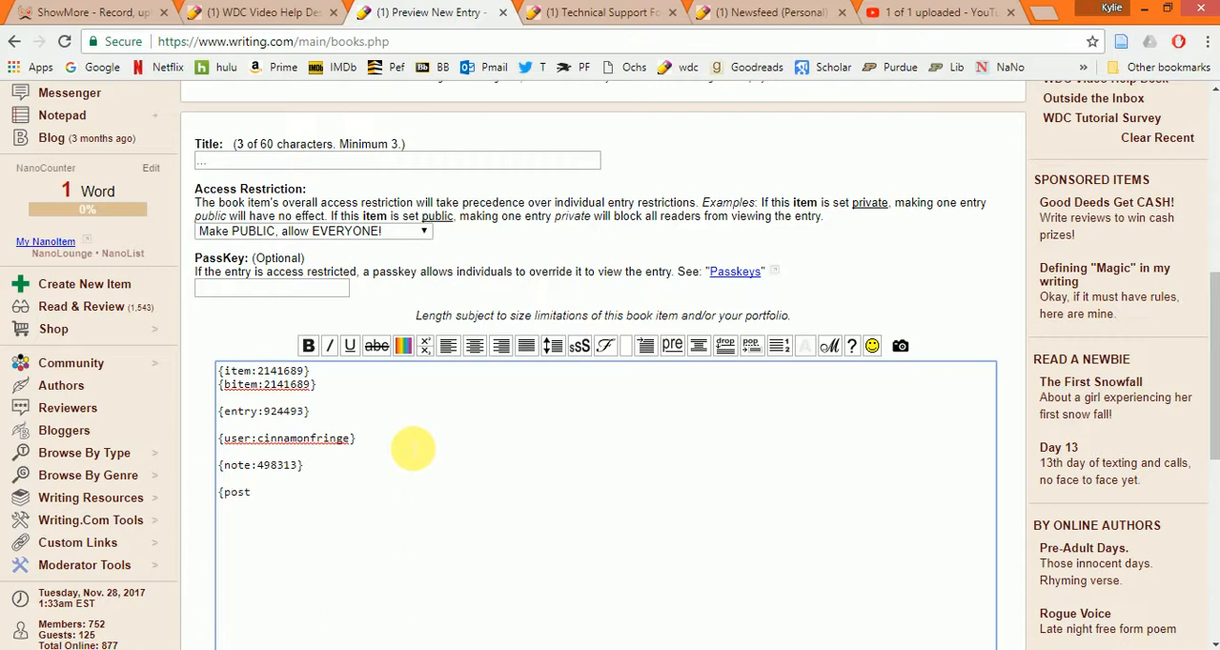
- Copy the post number of the newest "Re: Duplicate email folders can't be deleted" message in the Technical Support Forum
{"action": "left_click", "coordinate": [624, 16]}
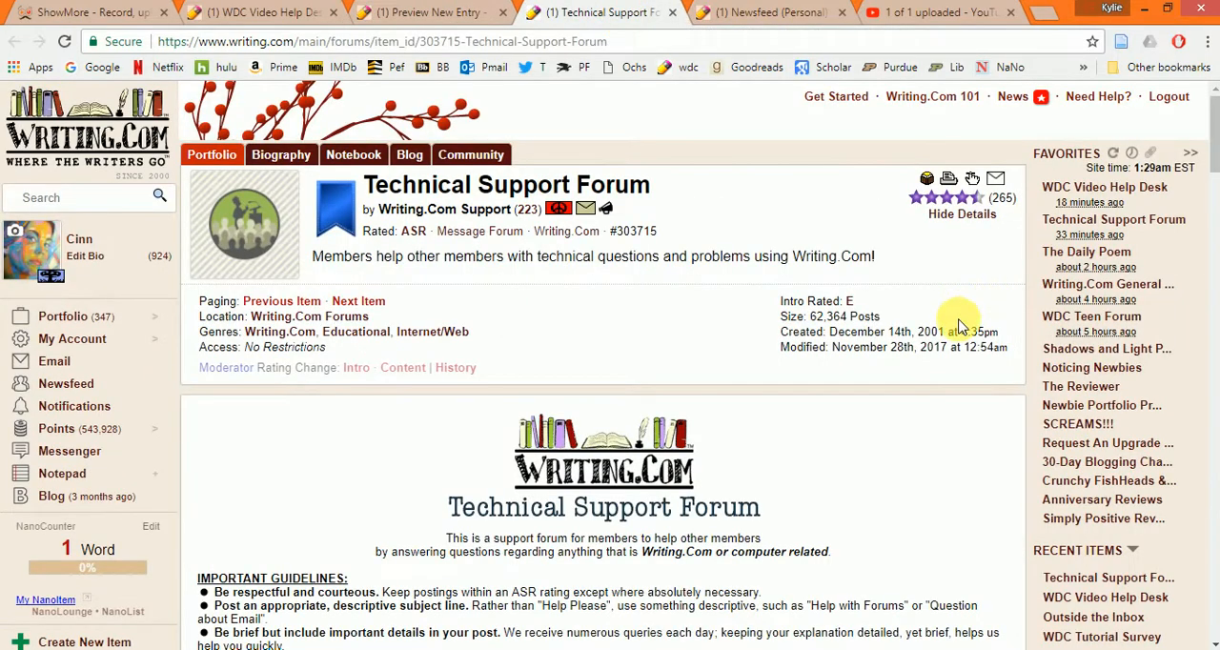
{"action": "scroll", "coordinate": [965, 389], "scroll_direction": "down", "scroll_amount": 1}
{"action": "scroll", "coordinate": [966, 389], "scroll_direction": "down", "scroll_amount": 10}
{"action": "scroll", "coordinate": [948, 382], "scroll_direction": "up", "scroll_amount": 4}
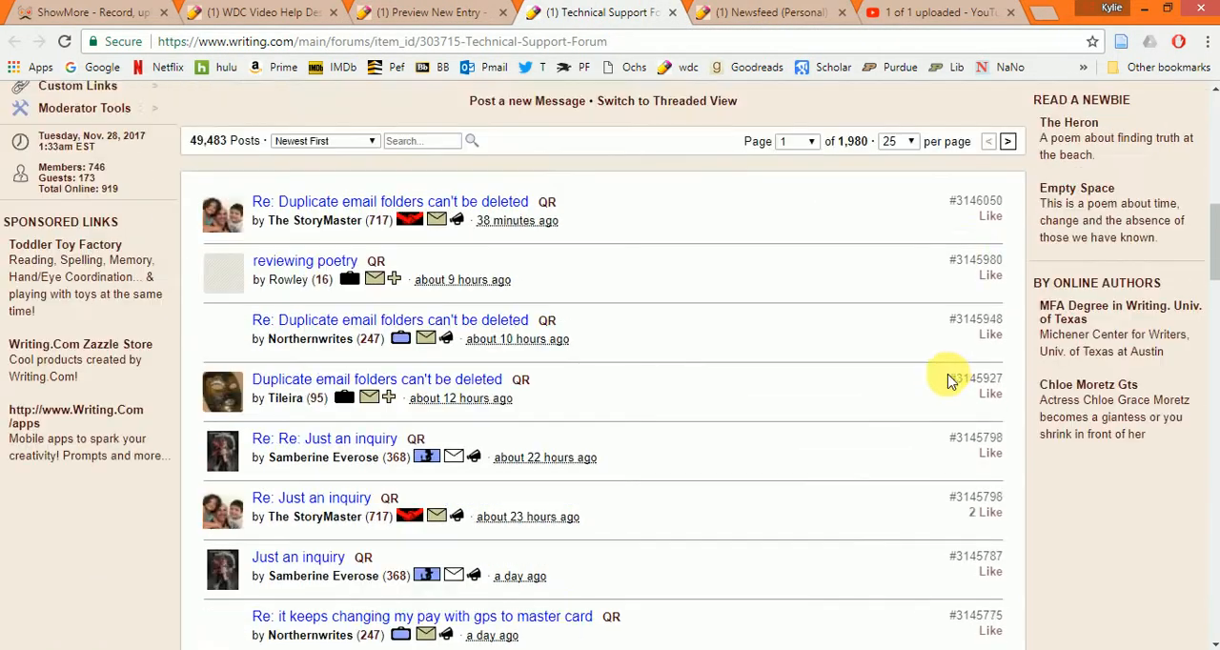
{"action": "left_click_drag", "start_coordinate": [956, 298], "coordinate": [1003, 303]}
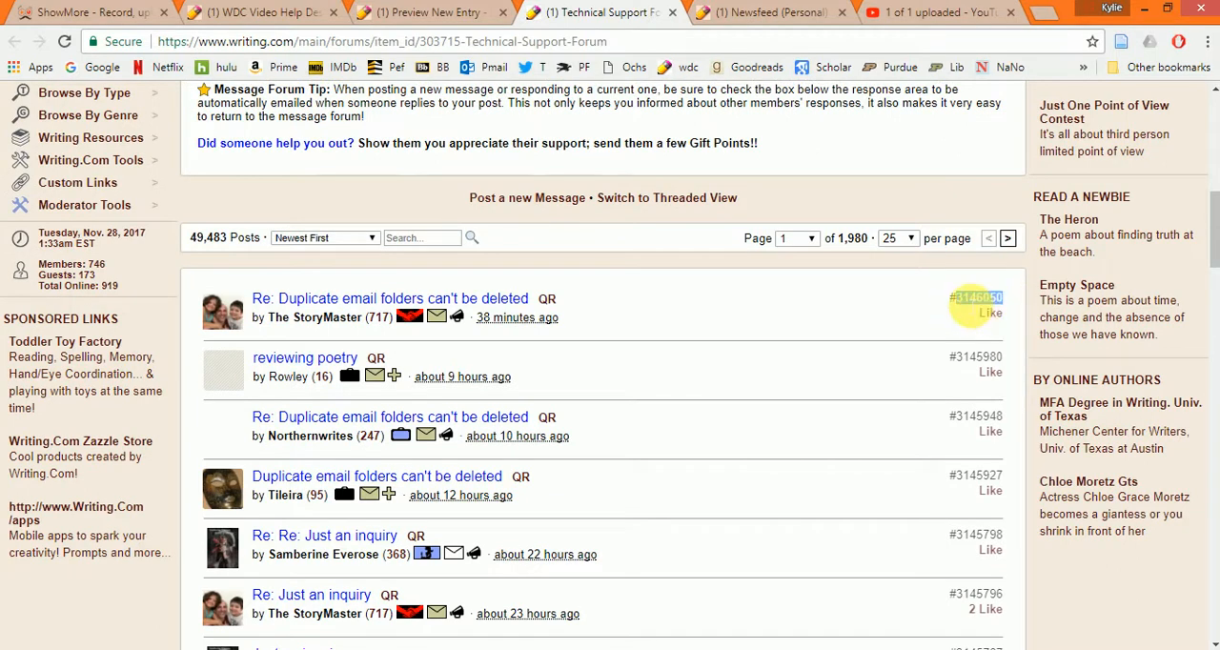
{"action": "right_click", "coordinate": [972, 305]}
{"action": "left_click", "coordinate": [996, 312]}
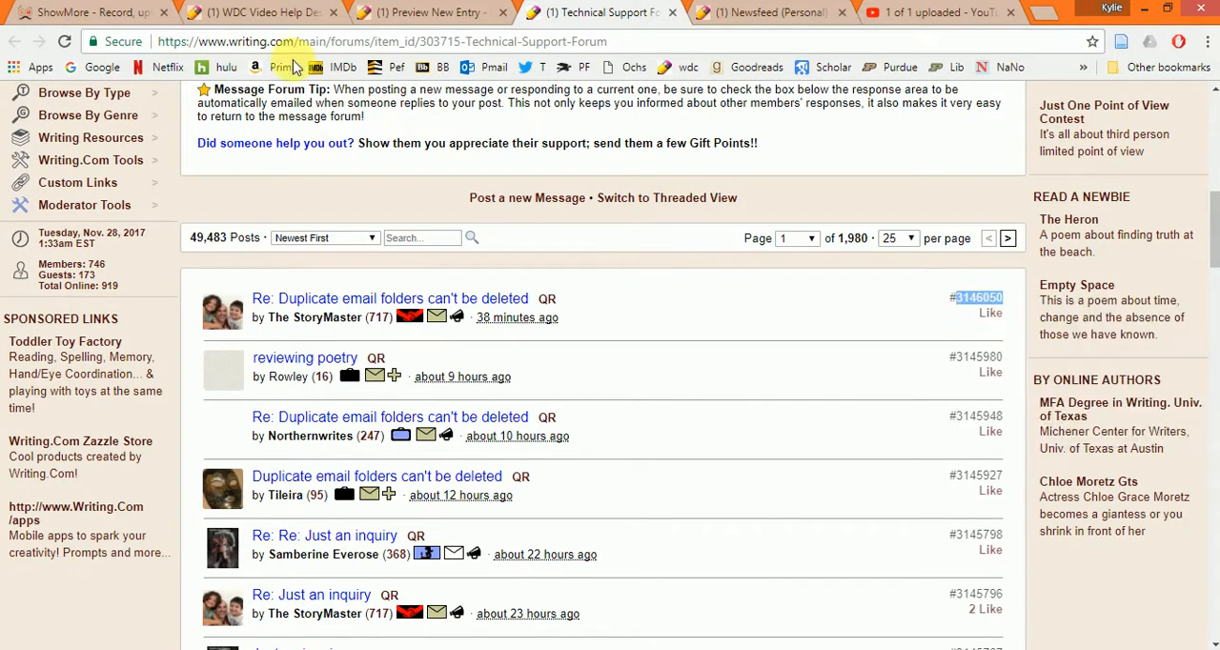
- Complete the post tag in the entry body as {post:3146050}, using the copied number
{"action": "left_click", "coordinate": [429, 14]}
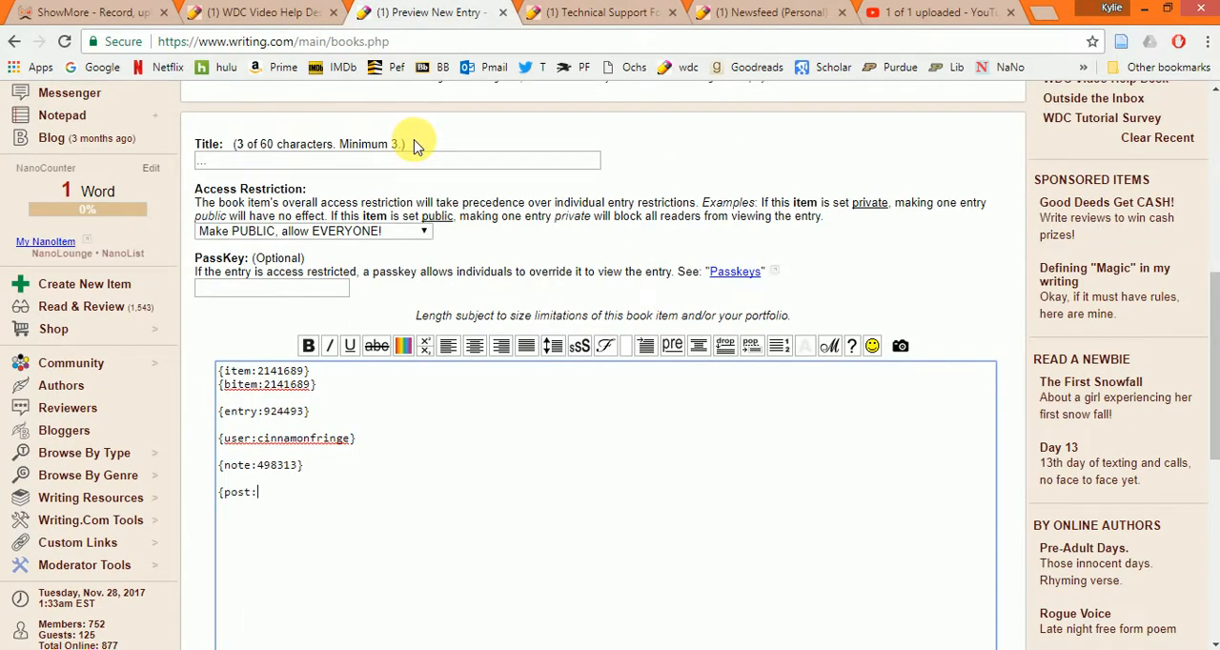
{"action": "key", "text": "ctrl+v"}
{"action": "type", "text": "}"}
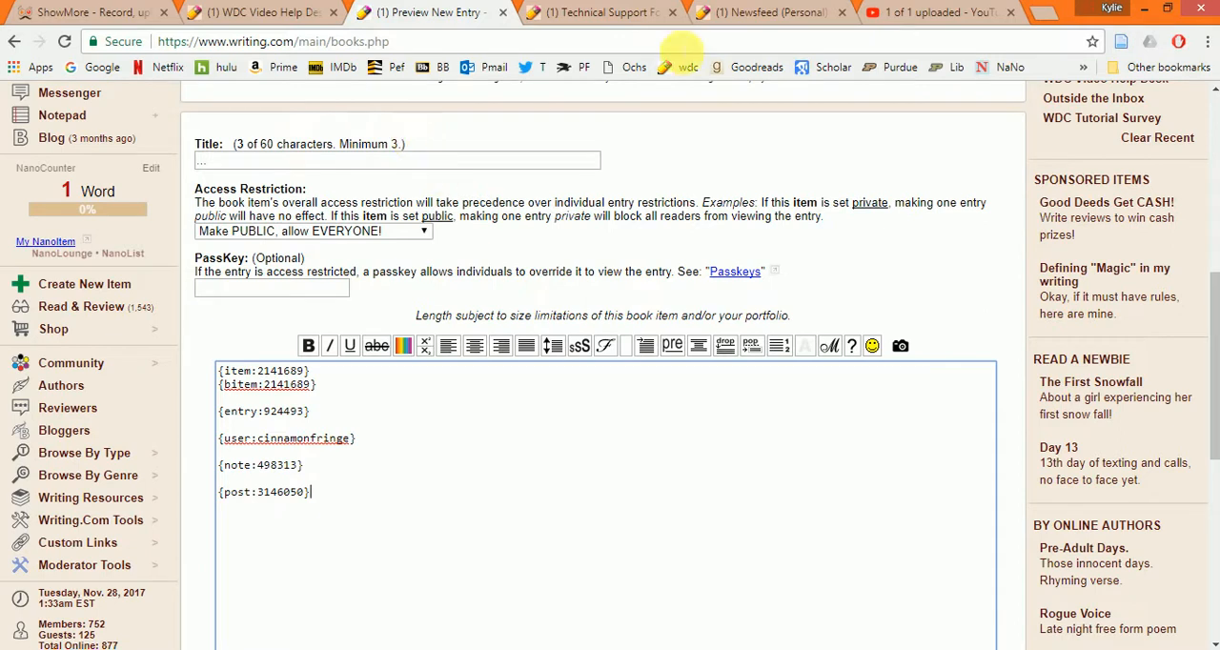
- Preview the entry with all its link tags and highlight the item number in the large My Blog link
{"action": "scroll", "coordinate": [562, 245], "scroll_direction": "down", "scroll_amount": 1}
{"action": "scroll", "coordinate": [582, 298], "scroll_direction": "up", "scroll_amount": 1}
{"action": "scroll", "coordinate": [571, 324], "scroll_direction": "down", "scroll_amount": 2}
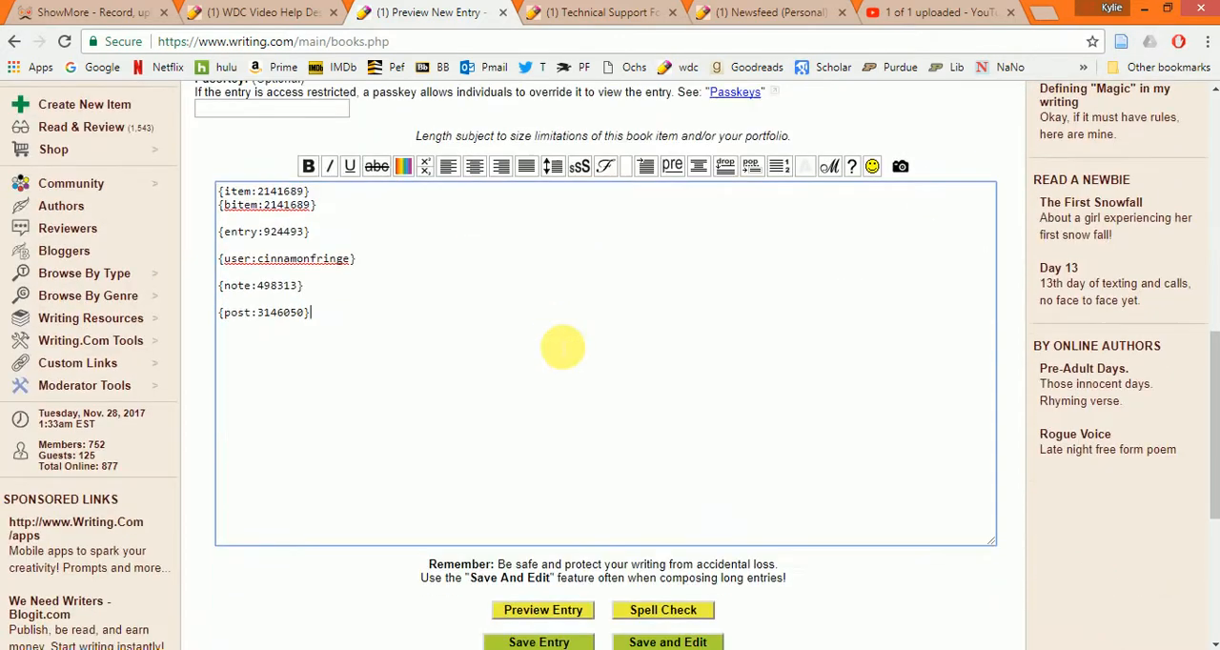
{"action": "scroll", "coordinate": [524, 538], "scroll_direction": "down", "scroll_amount": 1}
{"action": "left_click", "coordinate": [539, 523]}
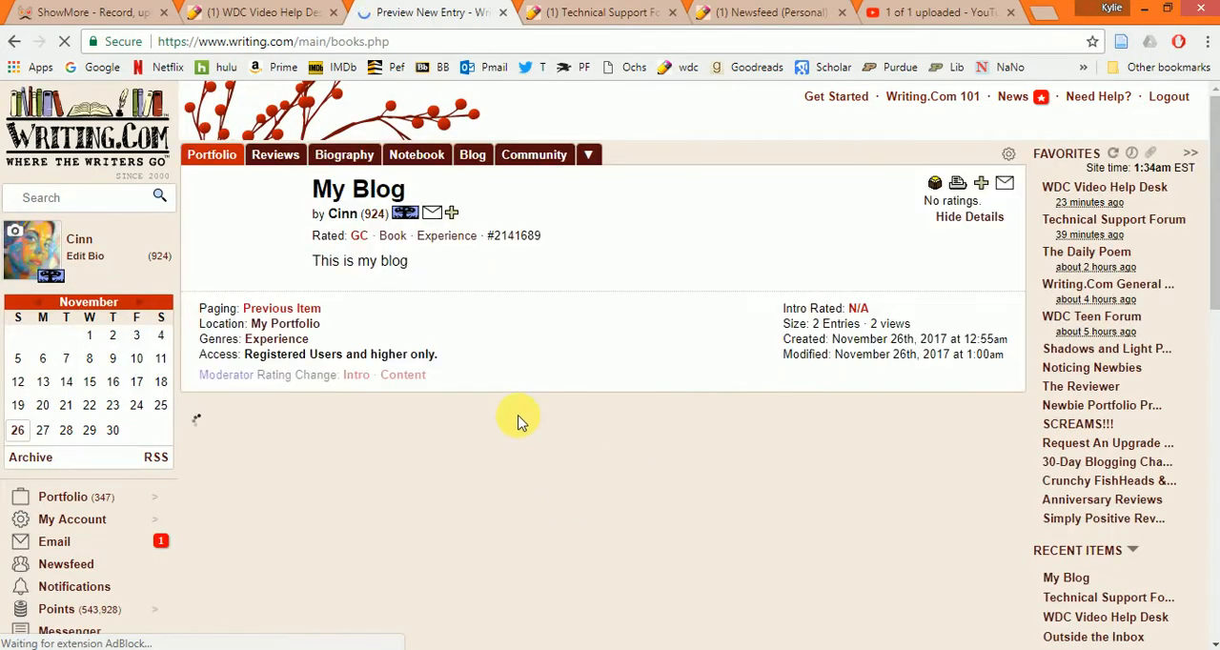
{"action": "scroll", "coordinate": [552, 449], "scroll_direction": "down", "scroll_amount": 3}
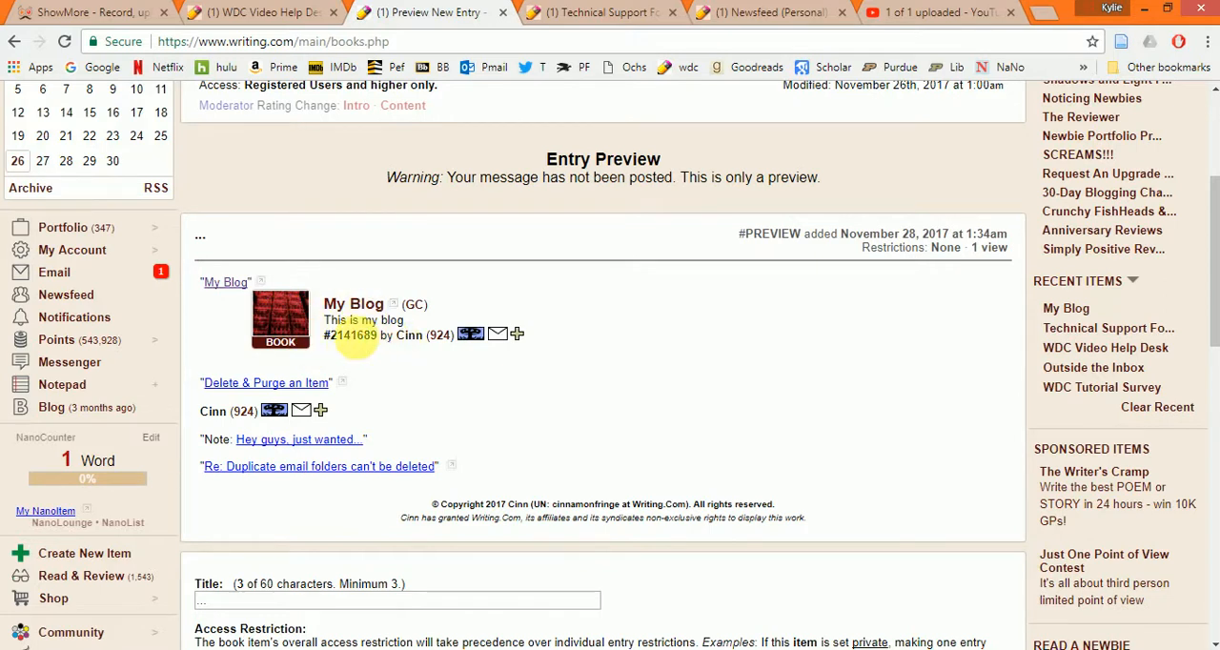
{"action": "double_click", "coordinate": [341, 343]}
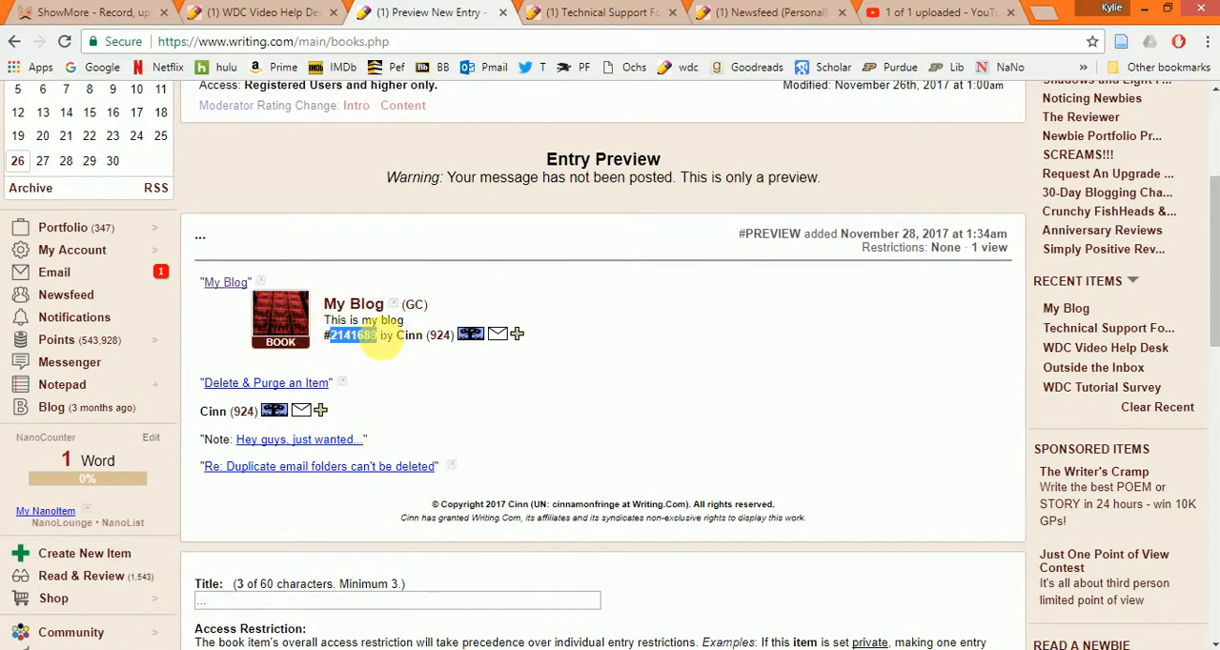
- Check the entry and note links in the entry preview, opening the linked newsfeed note and closing it again
{"action": "left_click", "coordinate": [408, 356]}
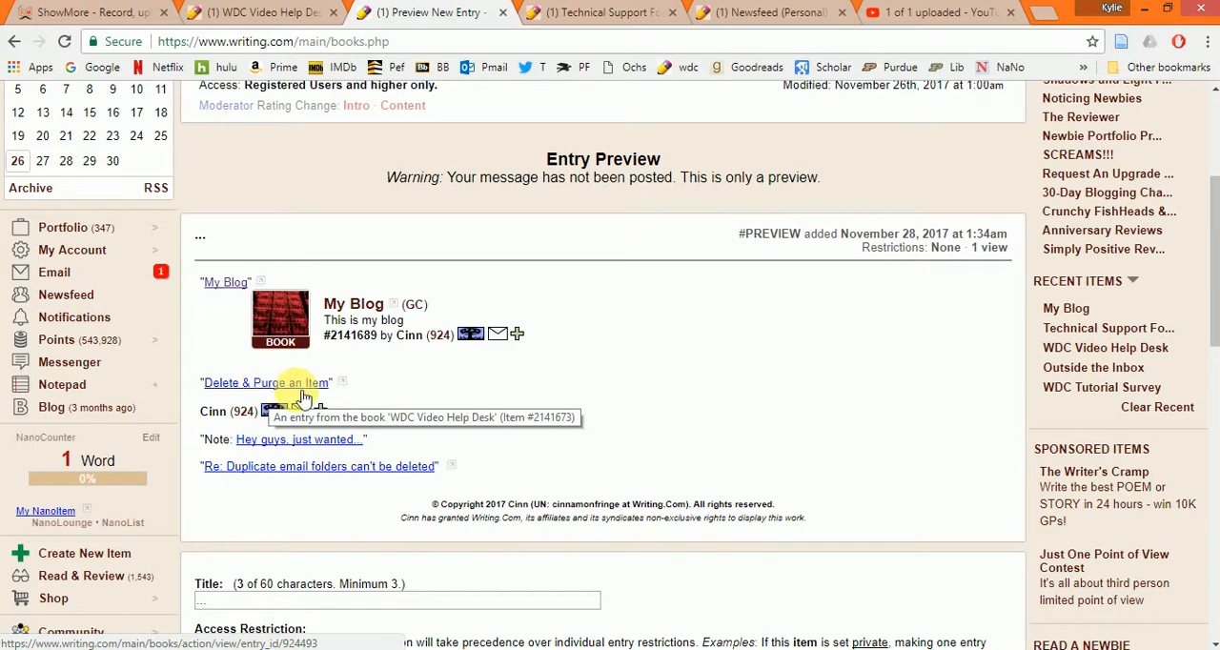
{"action": "mouse_move", "coordinate": [283, 417]}
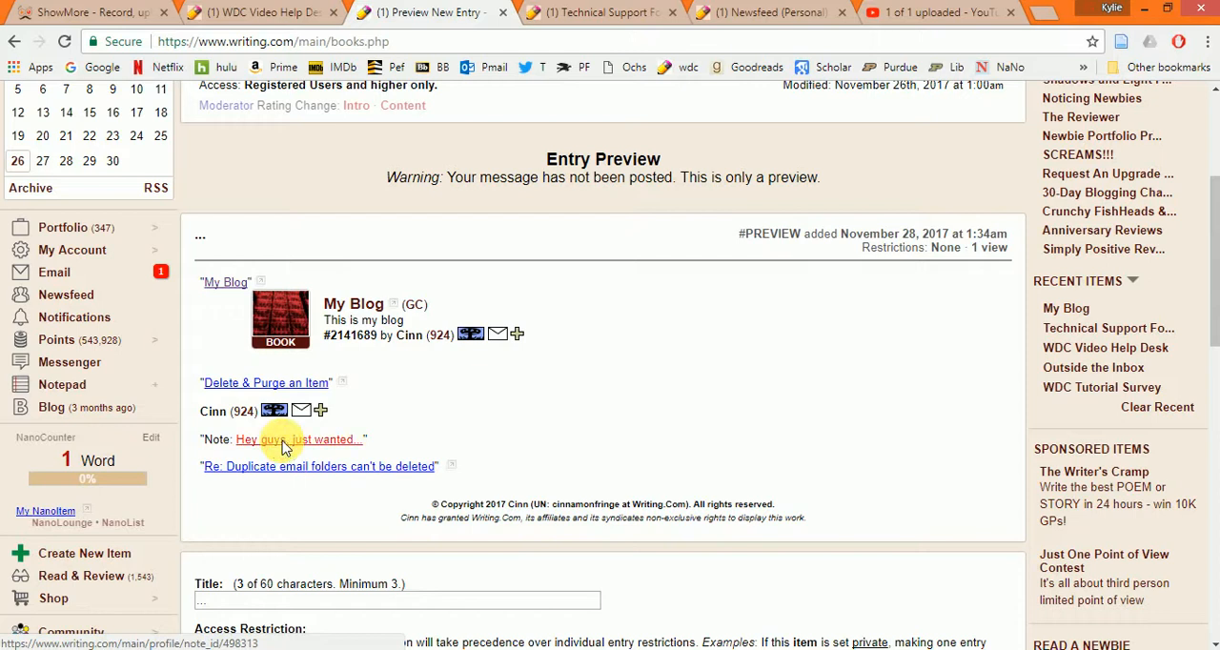
{"action": "left_click", "coordinate": [282, 439]}
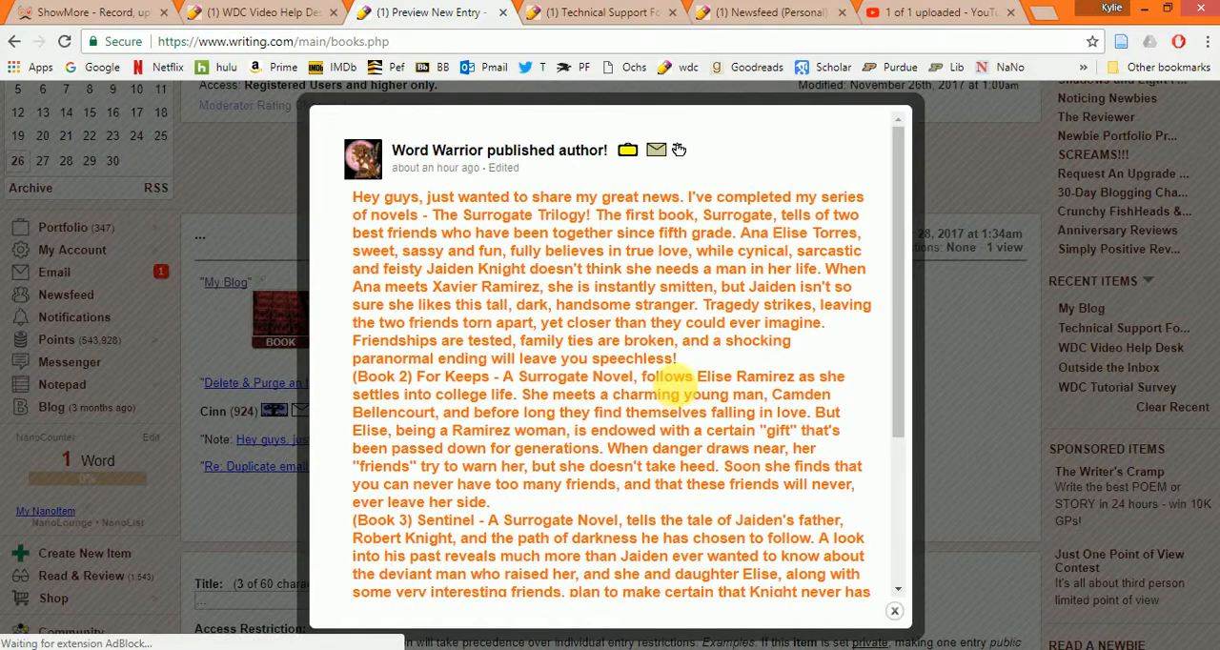
{"action": "left_click", "coordinate": [974, 384]}
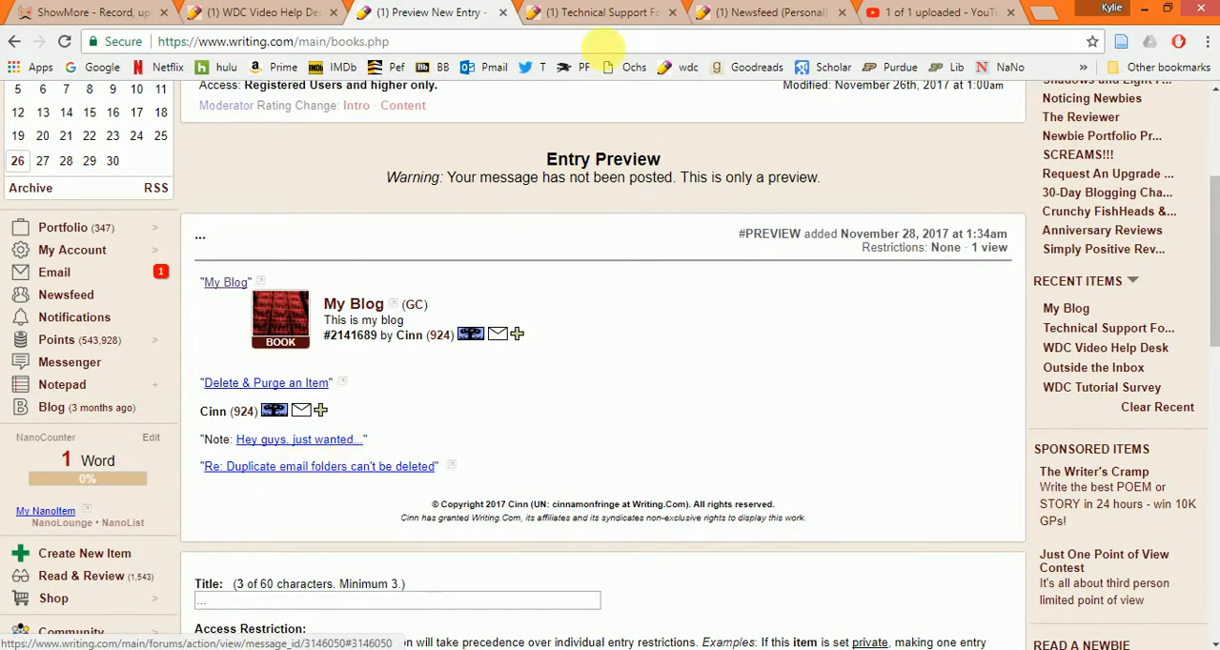
- View the message preview of the newest "Re: Duplicate email folders can't be deleted" post in the Technical Support Forum and return to the entry preview
{"action": "left_click", "coordinate": [605, 11]}
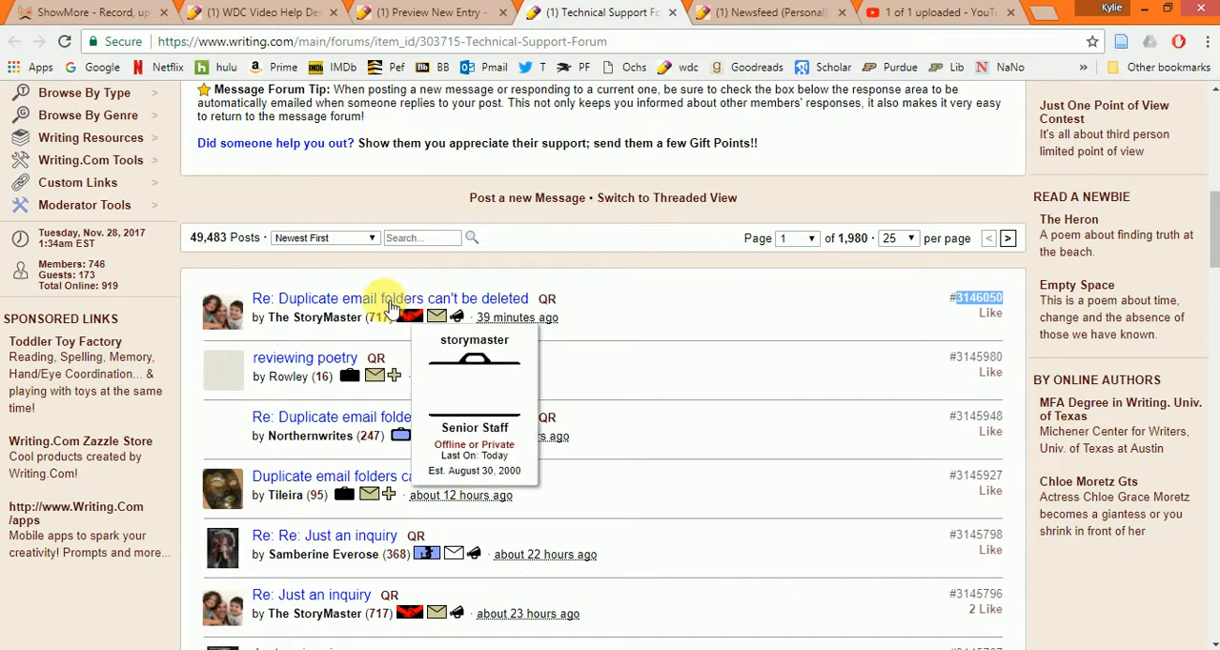
{"action": "mouse_move", "coordinate": [392, 286]}
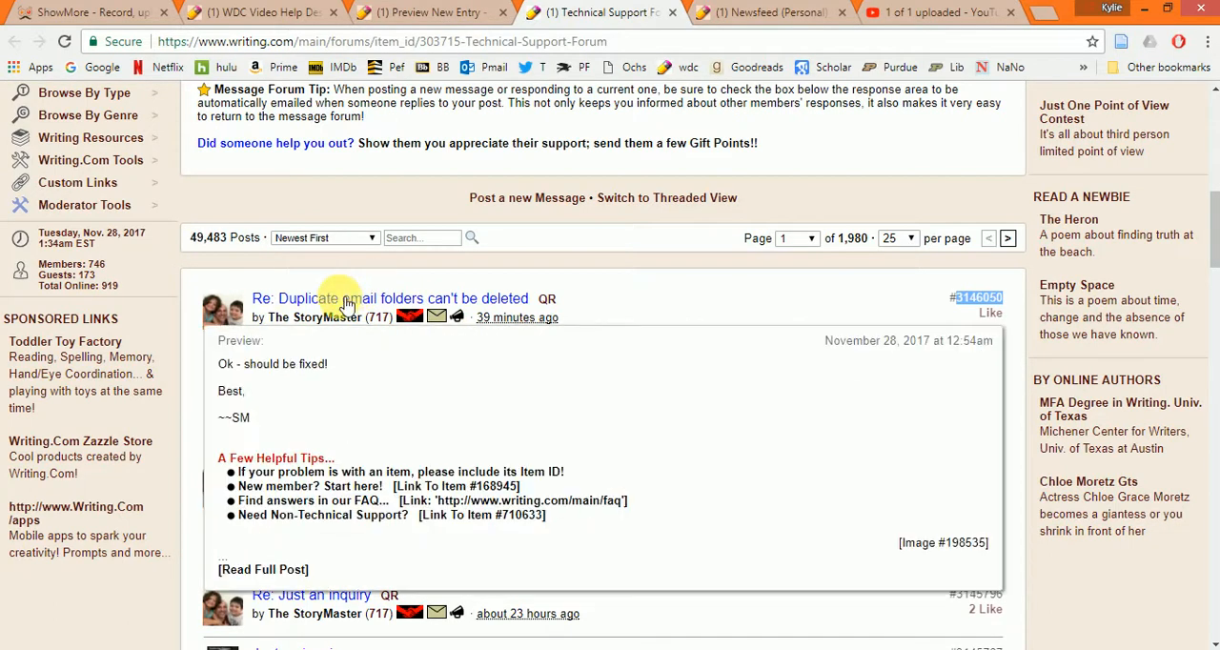
{"action": "left_click", "coordinate": [391, 13]}
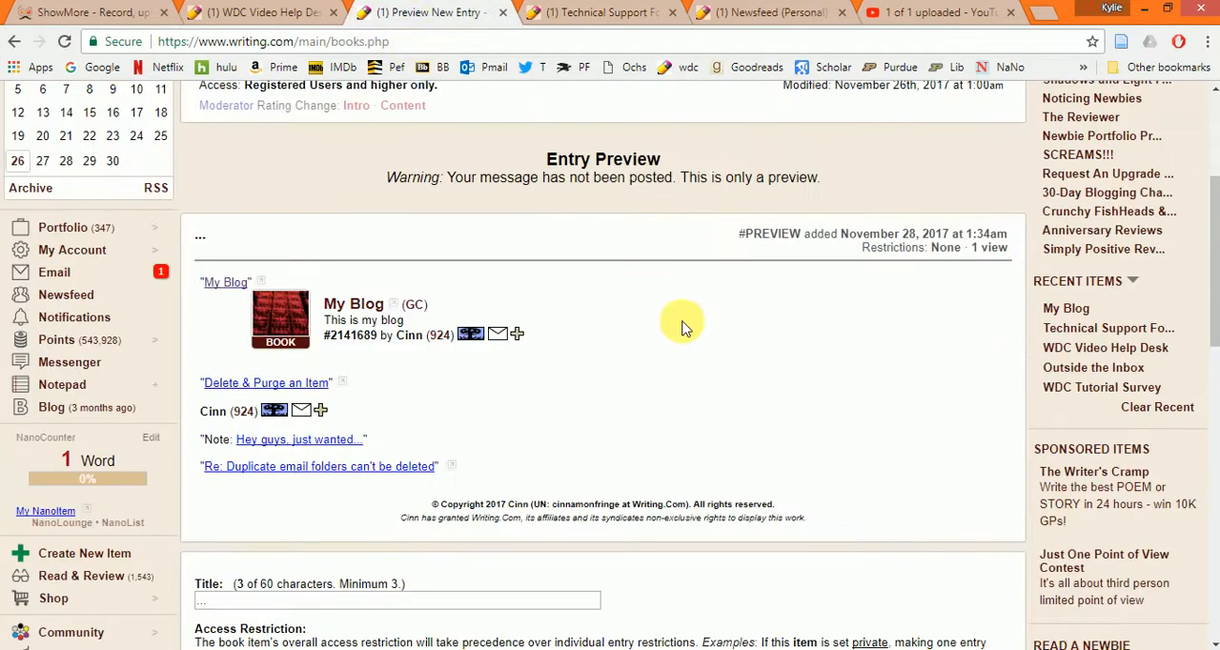
- Start a new line below the post tag in the entry body
{"action": "scroll", "coordinate": [632, 367], "scroll_direction": "down", "scroll_amount": 4}
{"action": "scroll", "coordinate": [485, 462], "scroll_direction": "down", "scroll_amount": 2}
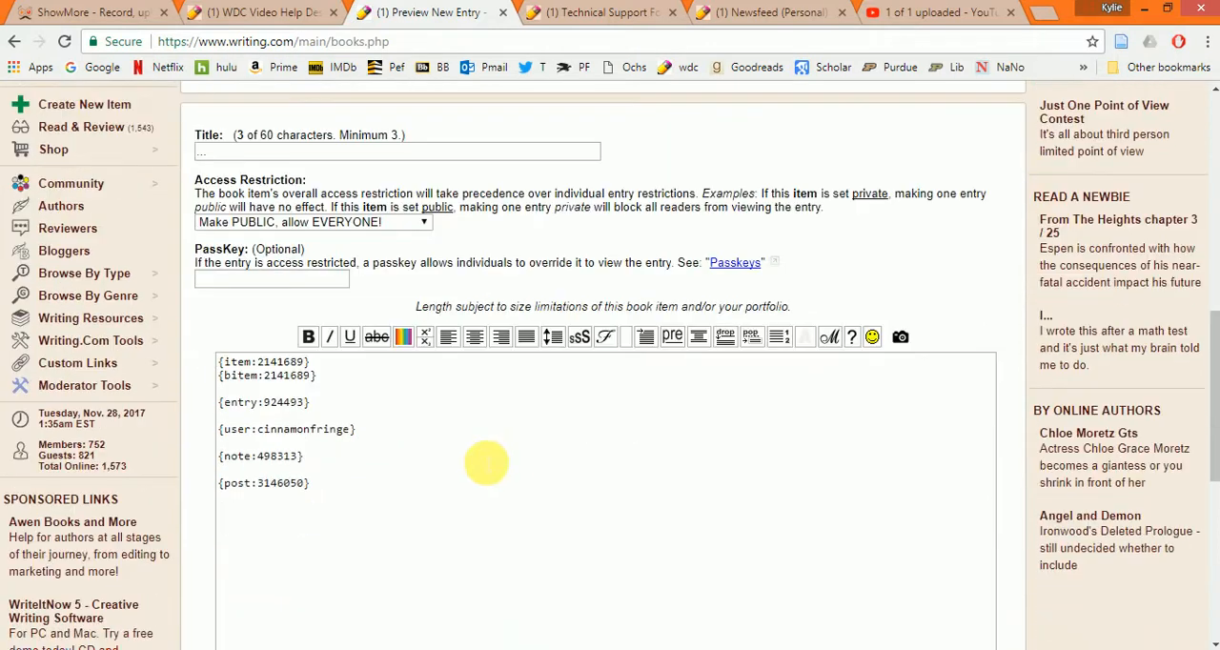
{"action": "left_click", "coordinate": [384, 403]}
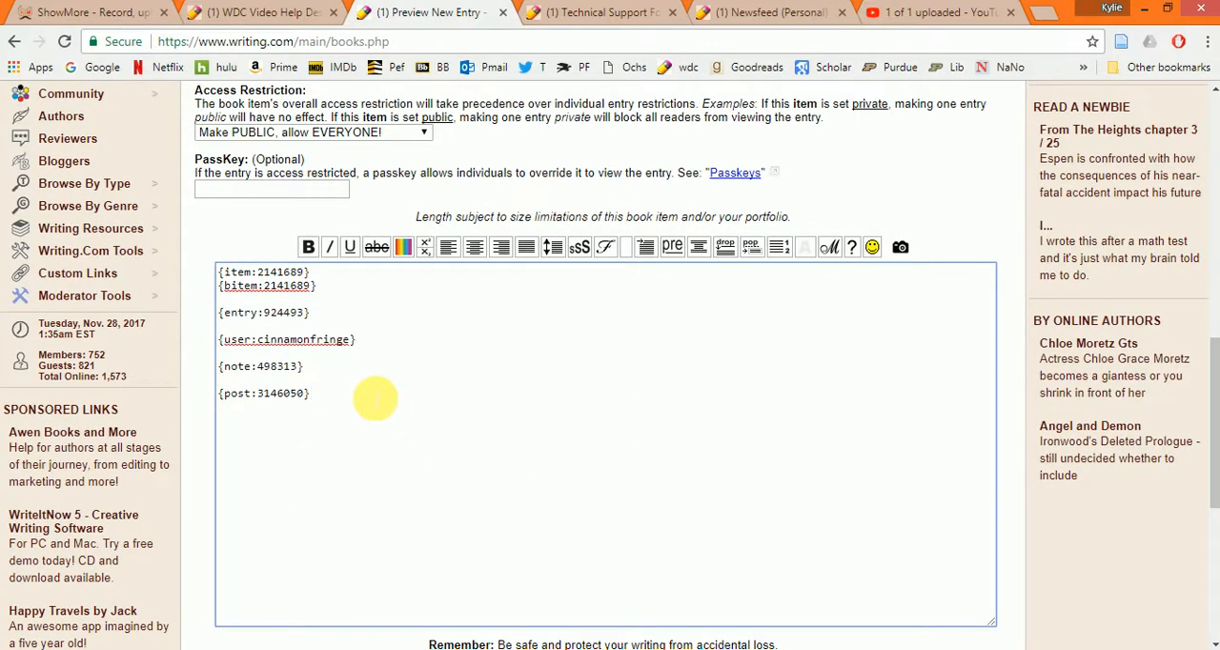
- Open the Reviews page of your own portfolio in place of the personal newsfeed
{"action": "left_click", "coordinate": [770, 12]}
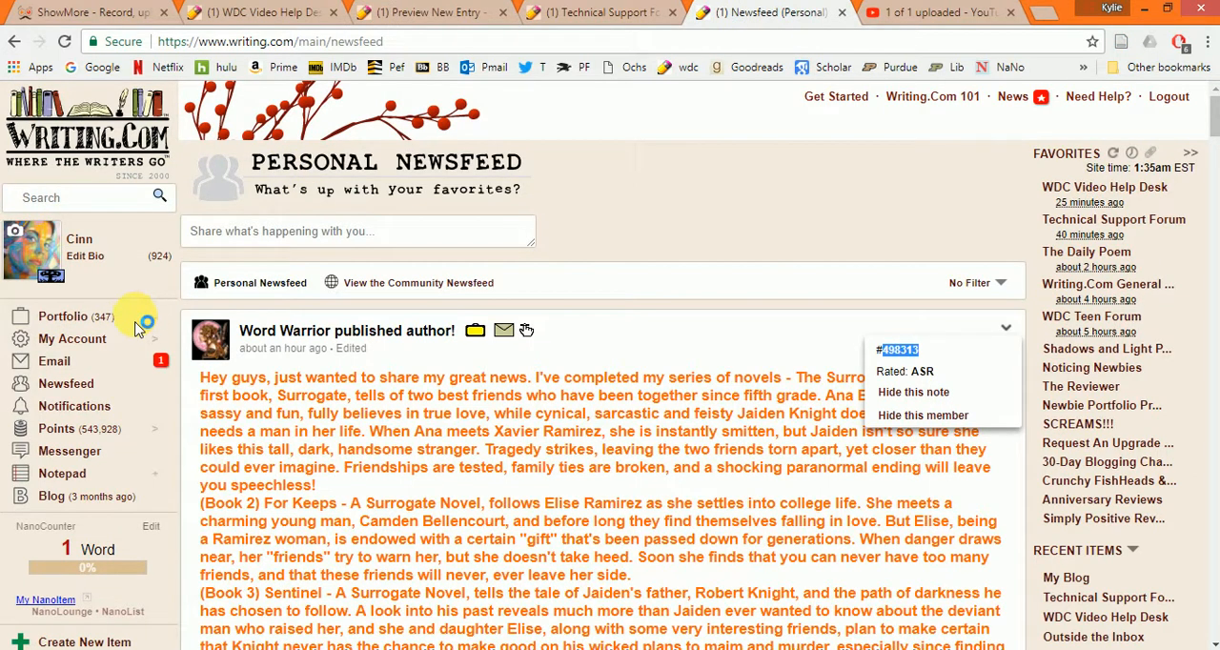
{"action": "left_click", "coordinate": [158, 320]}
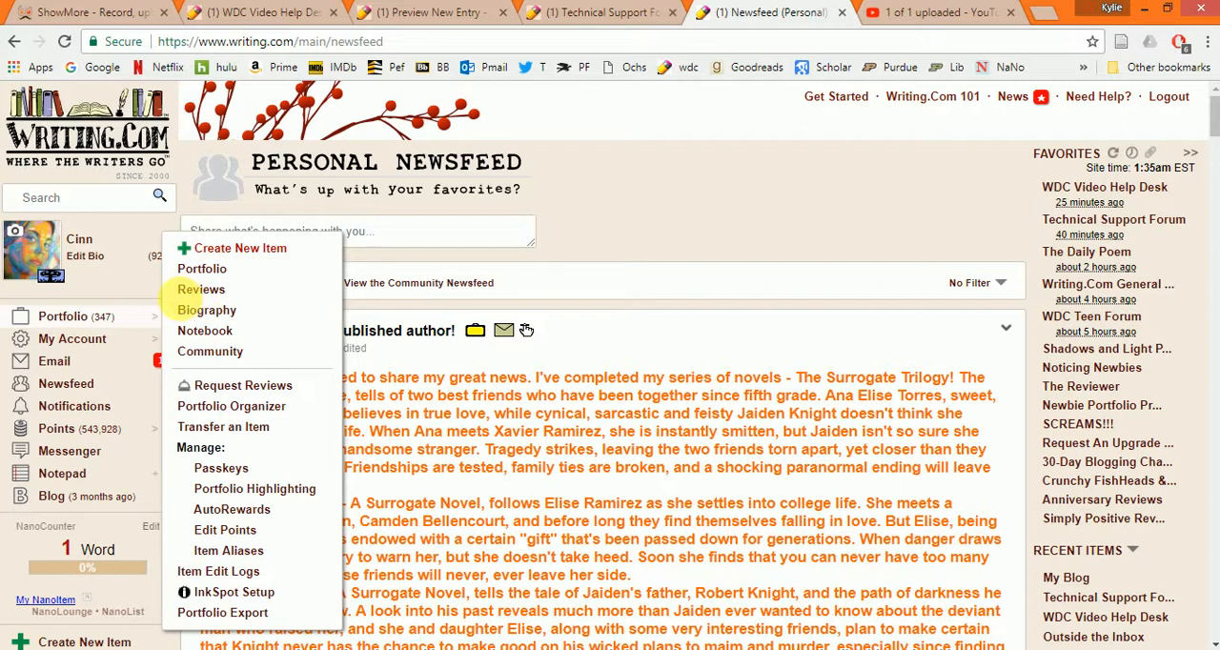
{"action": "left_click", "coordinate": [200, 292]}
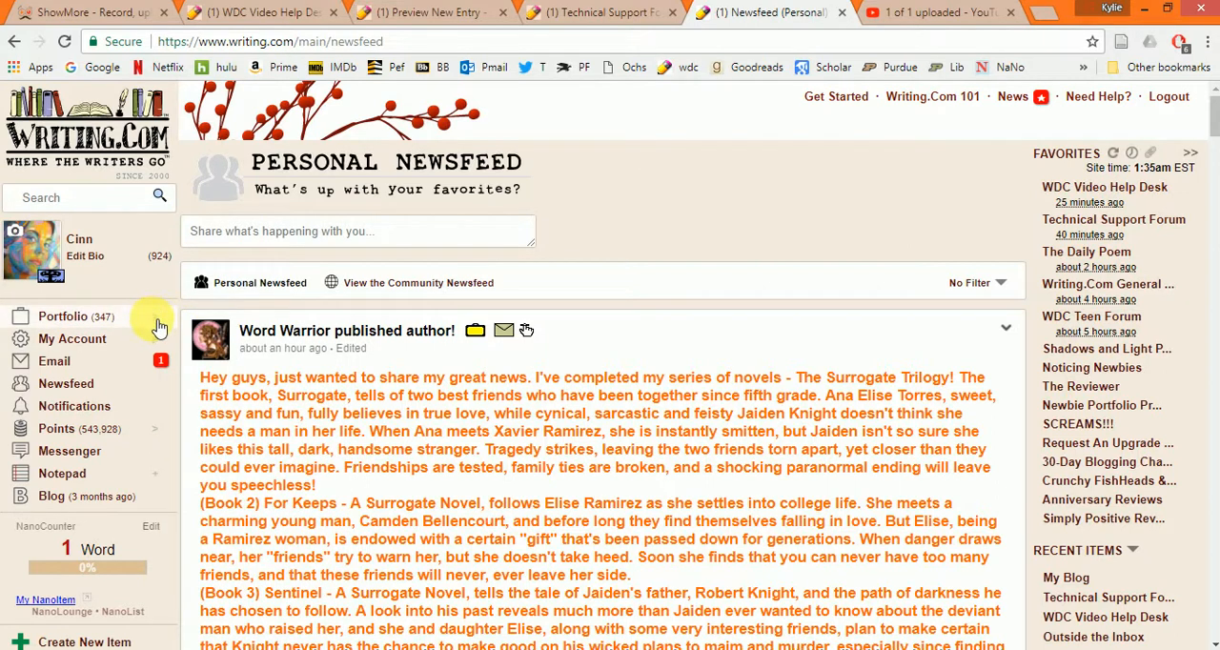
{"action": "left_click", "coordinate": [159, 326]}
{"action": "left_click", "coordinate": [198, 293]}
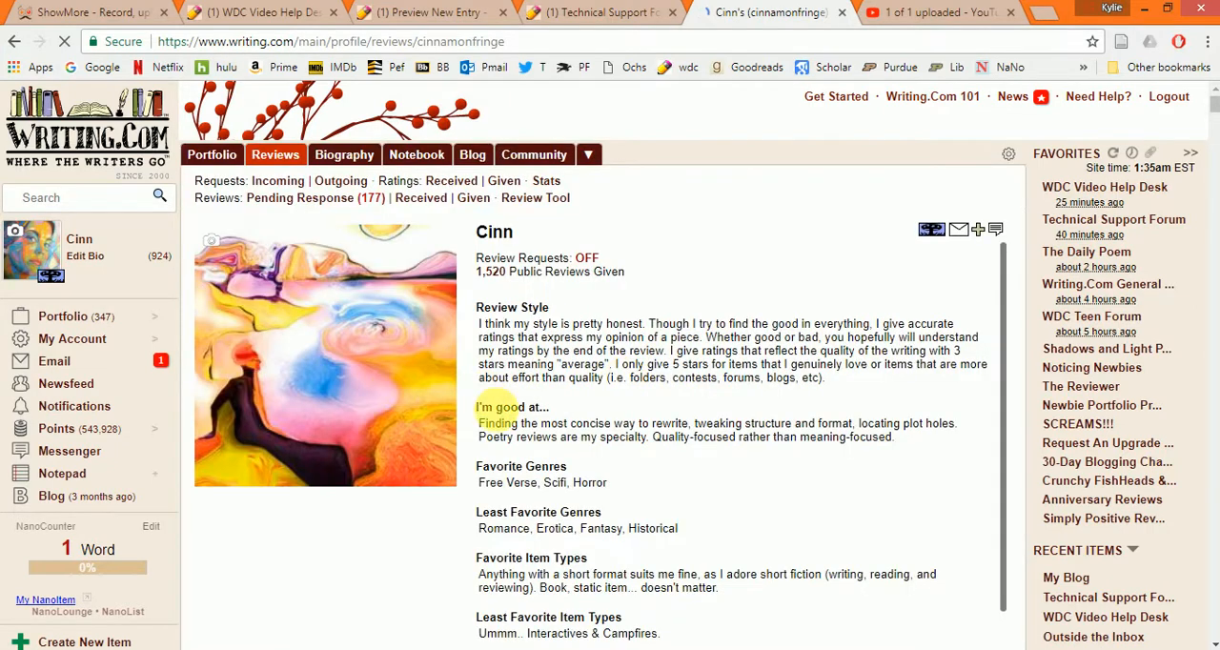
- Copy the review number of the first public review, "What cannot be done."
{"action": "scroll", "coordinate": [824, 362], "scroll_direction": "down", "scroll_amount": 1}
{"action": "scroll", "coordinate": [858, 367], "scroll_direction": "down", "scroll_amount": 2}
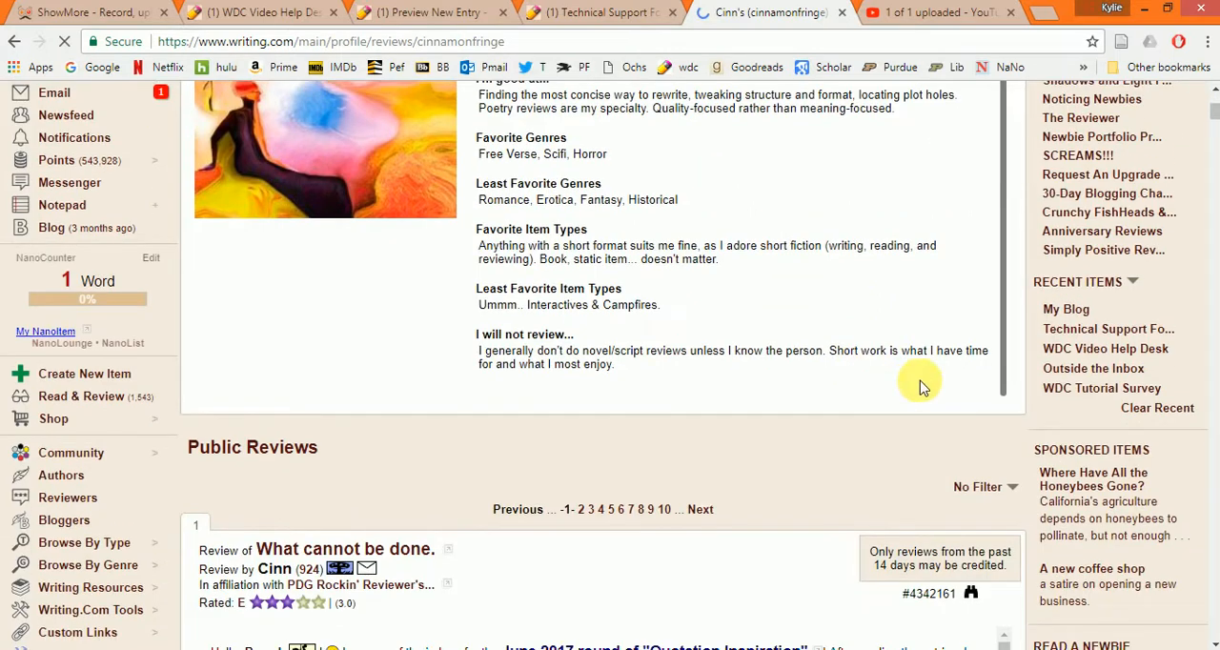
{"action": "scroll", "coordinate": [989, 400], "scroll_direction": "down", "scroll_amount": 2}
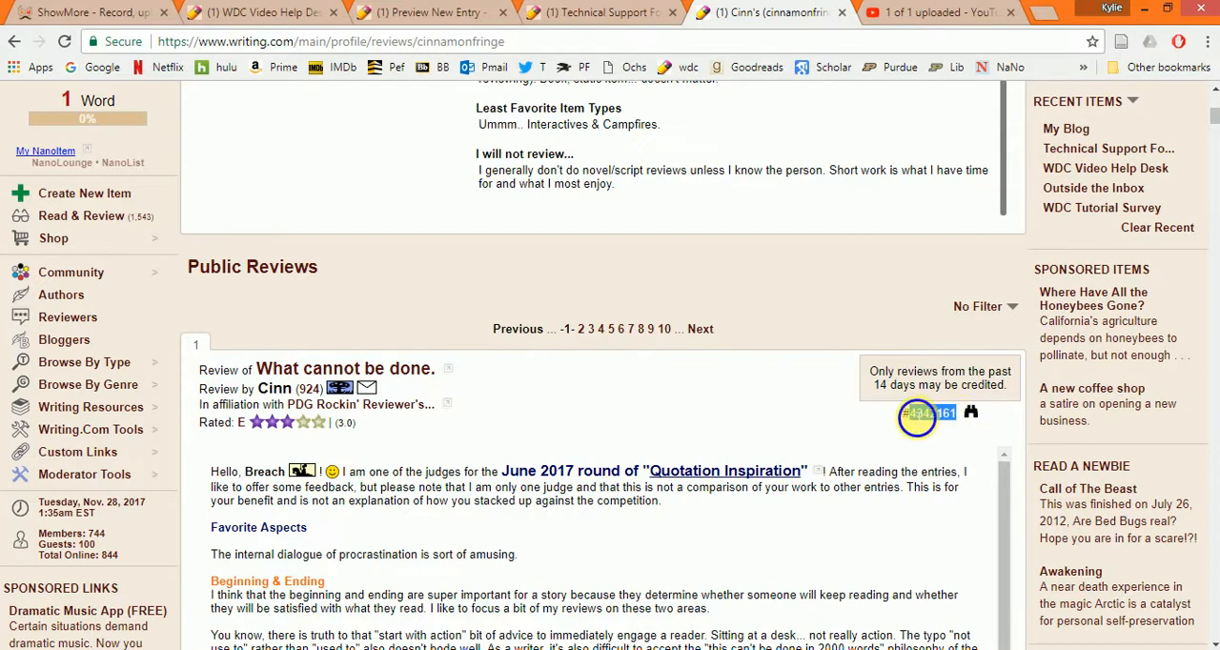
{"action": "right_click", "coordinate": [916, 417]}
{"action": "left_click", "coordinate": [939, 426]}
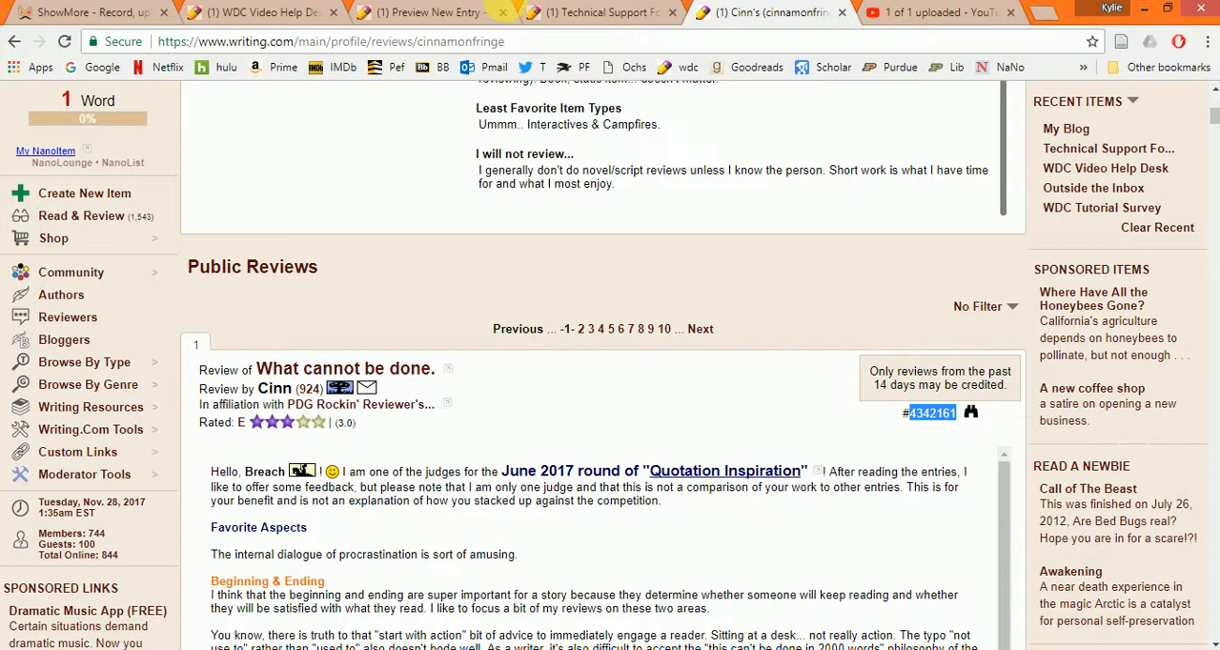
- Add the tag {review:4342161} below the post tag in the entry body, using the copied review number
{"action": "left_click", "coordinate": [464, 11]}
{"action": "left_click", "coordinate": [395, 420]}
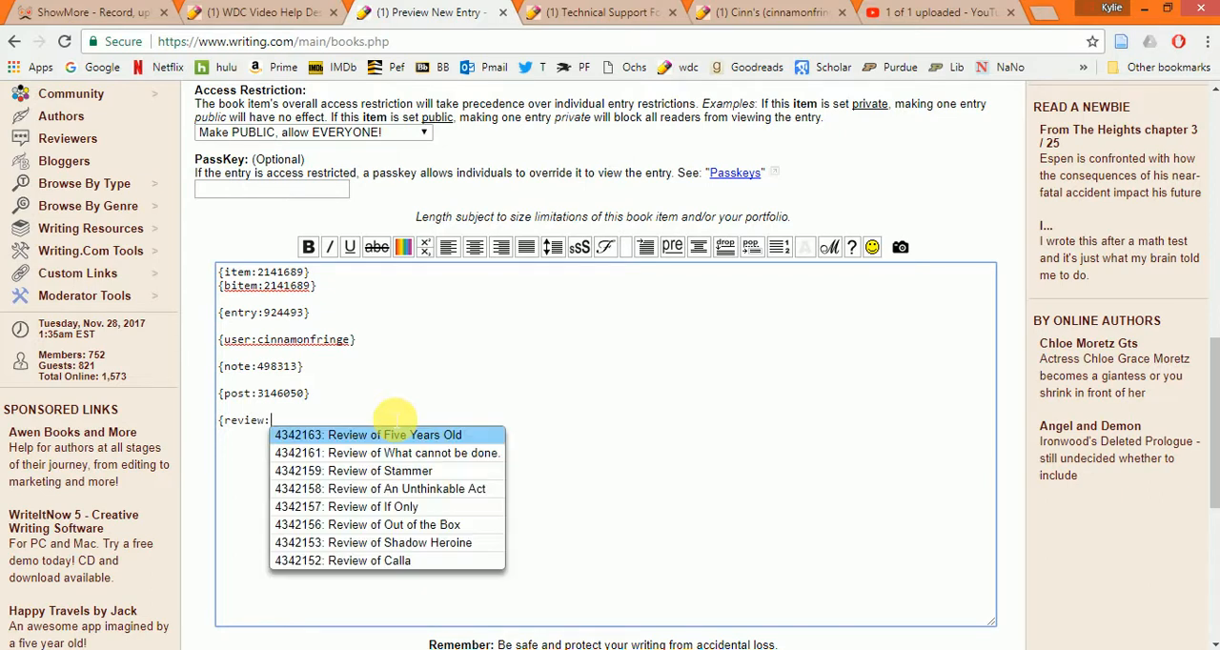
{"action": "type", "text": "}"}
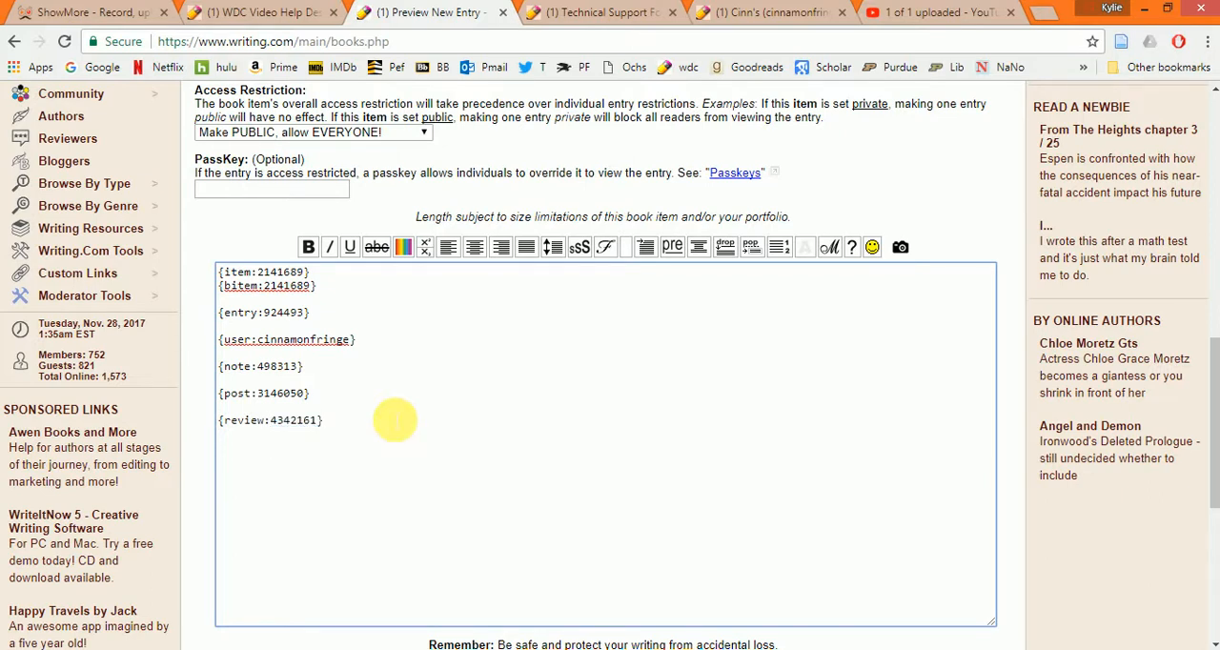
- Preview the entry again and check how the review tag is rendered below the other links
{"action": "scroll", "coordinate": [394, 420], "scroll_direction": "down", "scroll_amount": 3}
{"action": "left_click", "coordinate": [543, 512]}
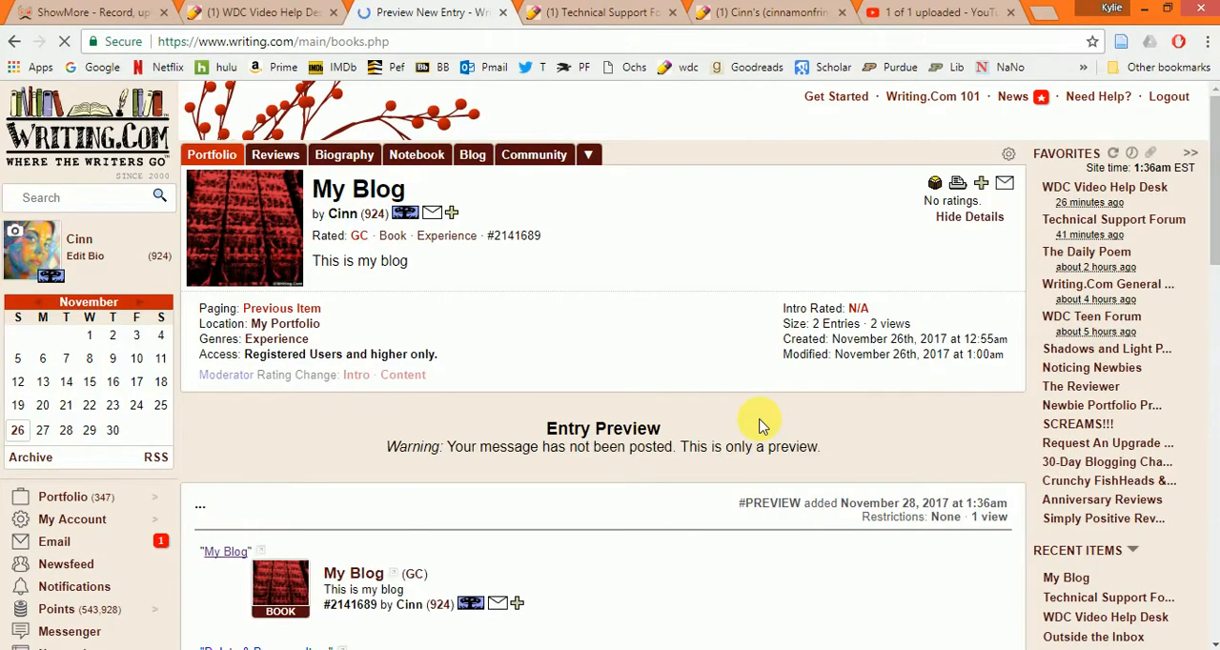
{"action": "scroll", "coordinate": [559, 498], "scroll_direction": "down", "scroll_amount": 1}
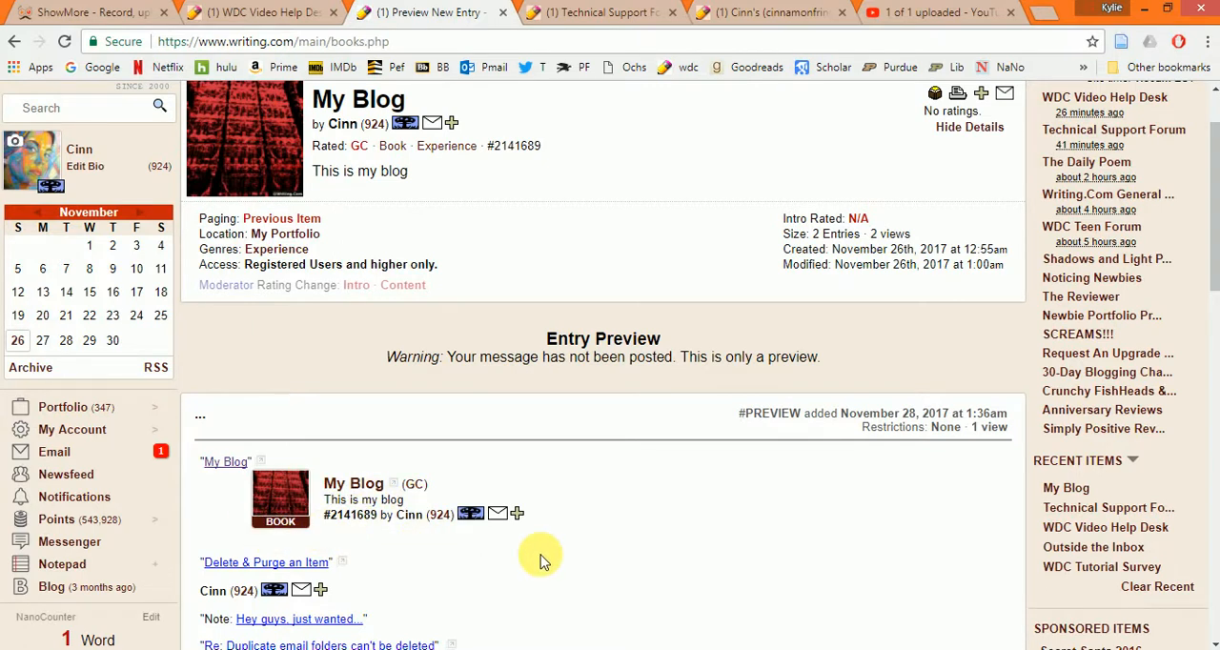
{"action": "scroll", "coordinate": [563, 539], "scroll_direction": "down", "scroll_amount": 1}
{"action": "scroll", "coordinate": [100, 527], "scroll_direction": "down", "scroll_amount": 4}
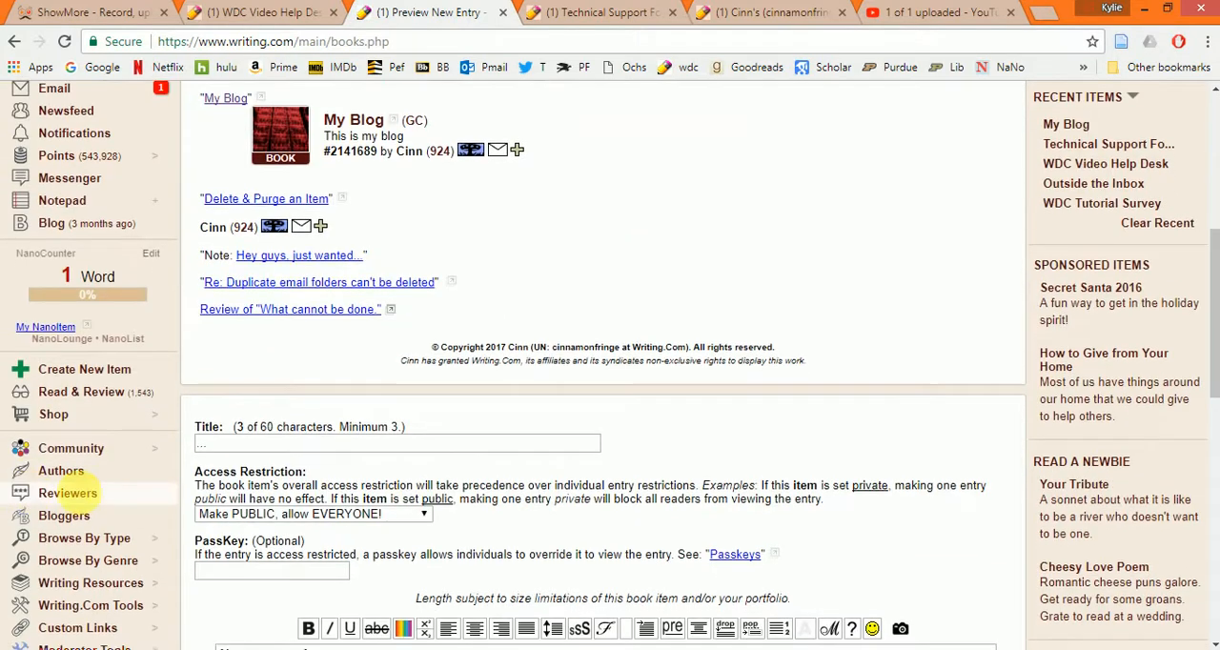
- Open the WritingML: Docs & Help reference from the Writing.Com tools
{"action": "scroll", "coordinate": [100, 527], "scroll_direction": "down", "scroll_amount": 1}
{"action": "mouse_move", "coordinate": [113, 486]}
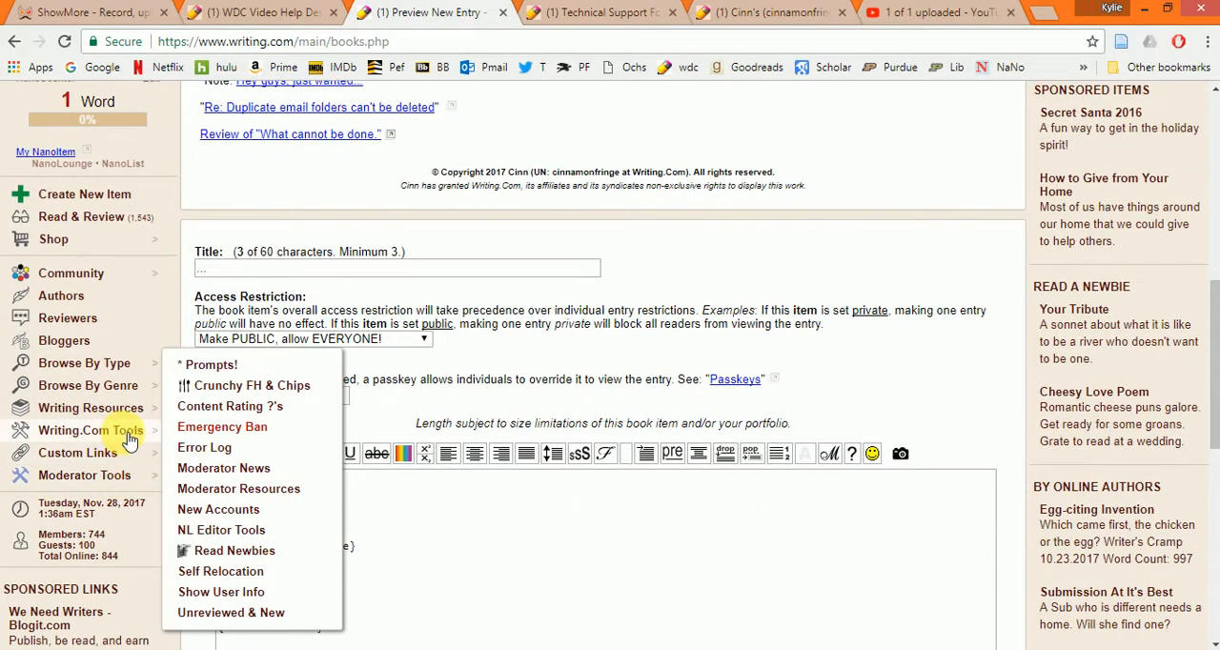
{"action": "mouse_move", "coordinate": [84, 441]}
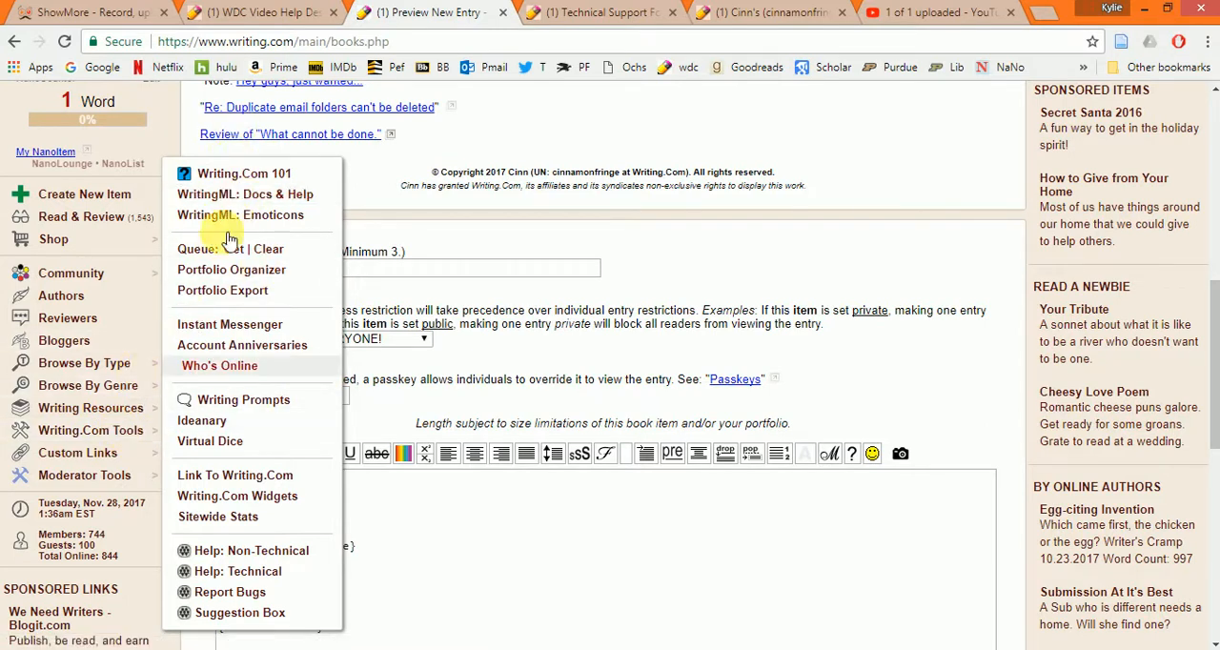
{"action": "left_click", "coordinate": [251, 195]}
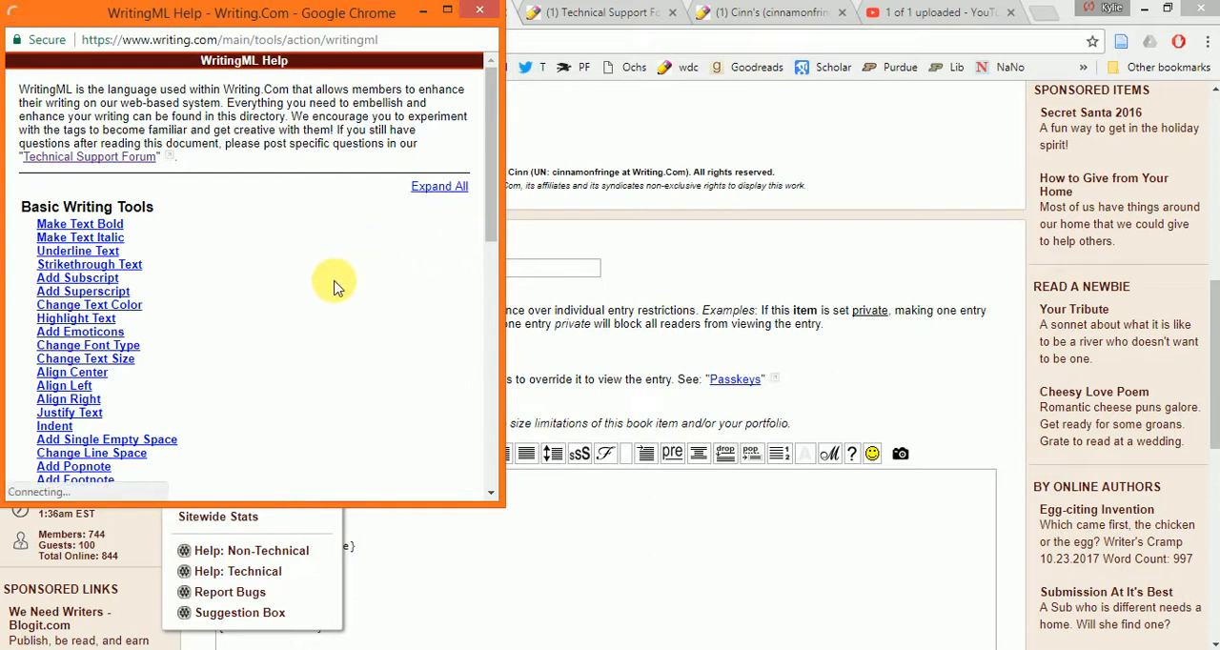
- Expand the Add Dropnote topic in WritingML Help and read its tag syntax and example
{"action": "scroll", "coordinate": [333, 286], "scroll_direction": "down", "scroll_amount": 2}
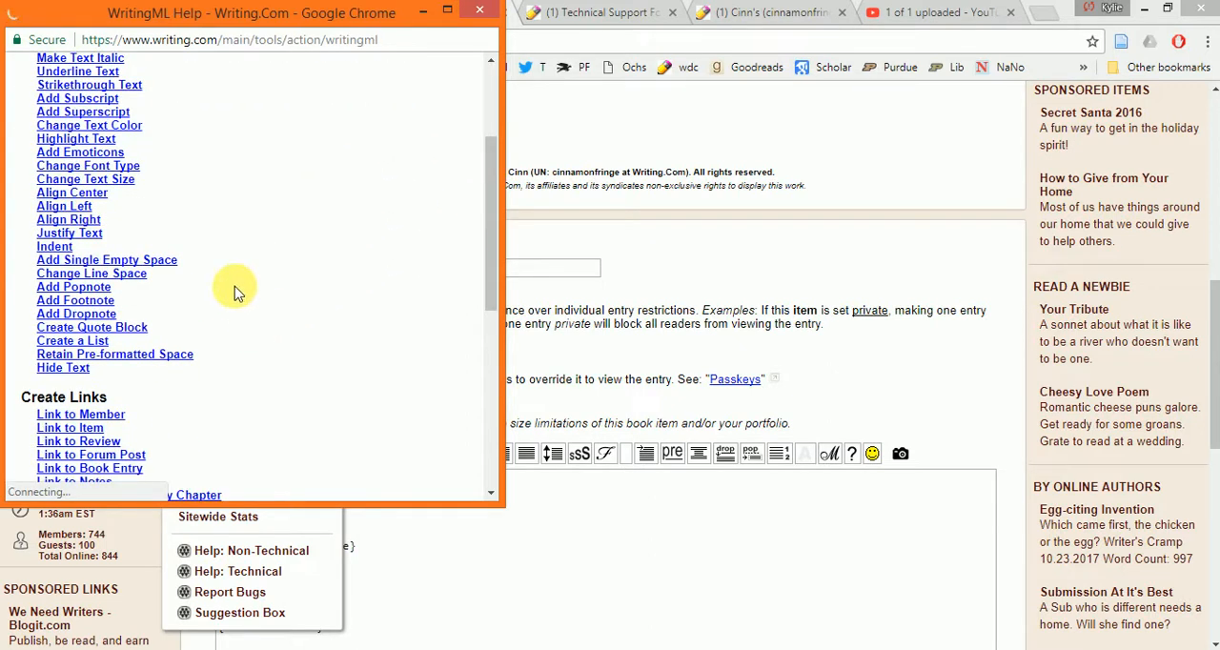
{"action": "left_click", "coordinate": [77, 315]}
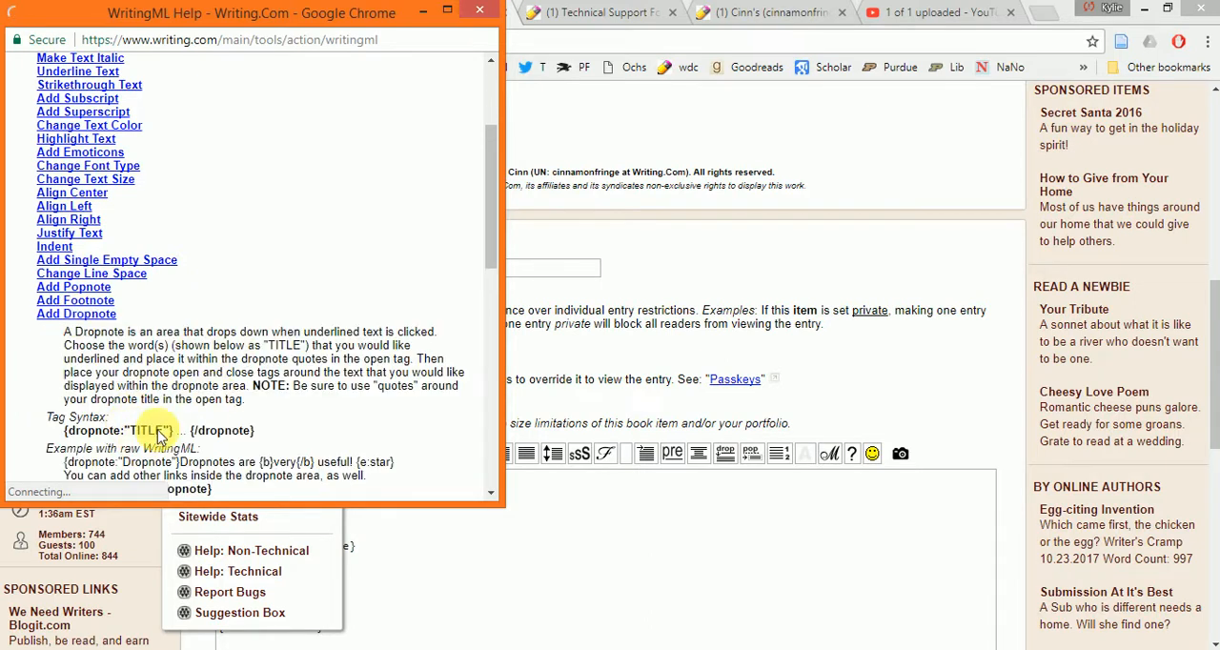
{"action": "scroll", "coordinate": [148, 424], "scroll_direction": "down", "scroll_amount": 1}
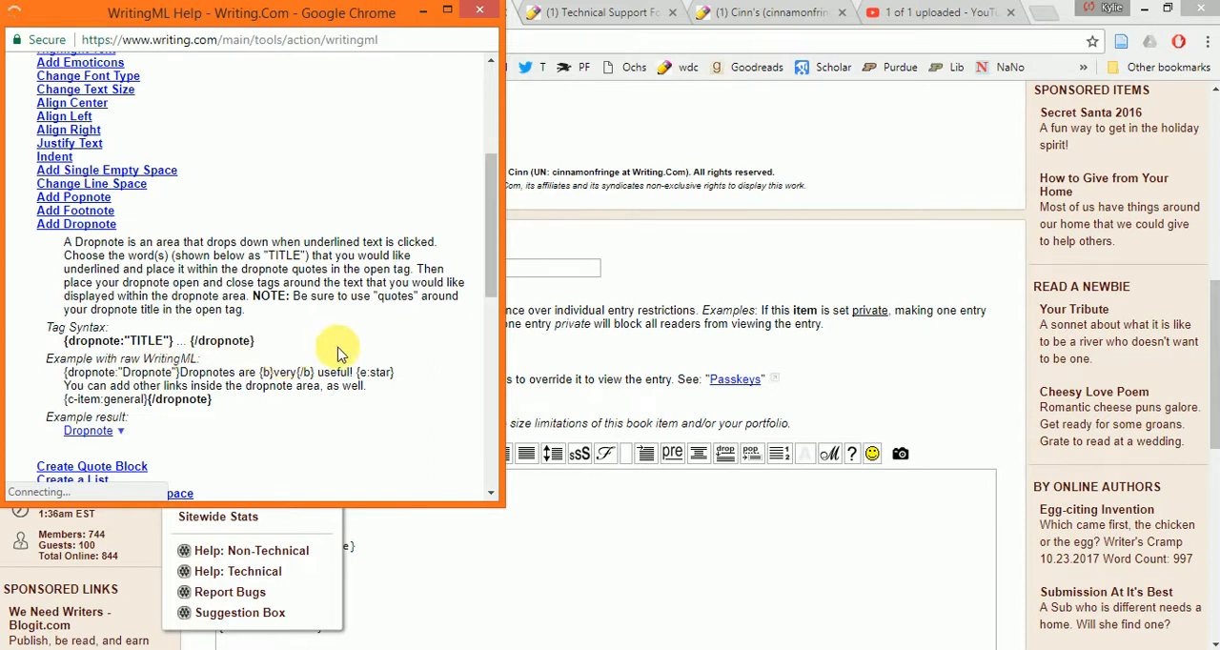
{"action": "scroll", "coordinate": [328, 324], "scroll_direction": "up", "scroll_amount": 1}
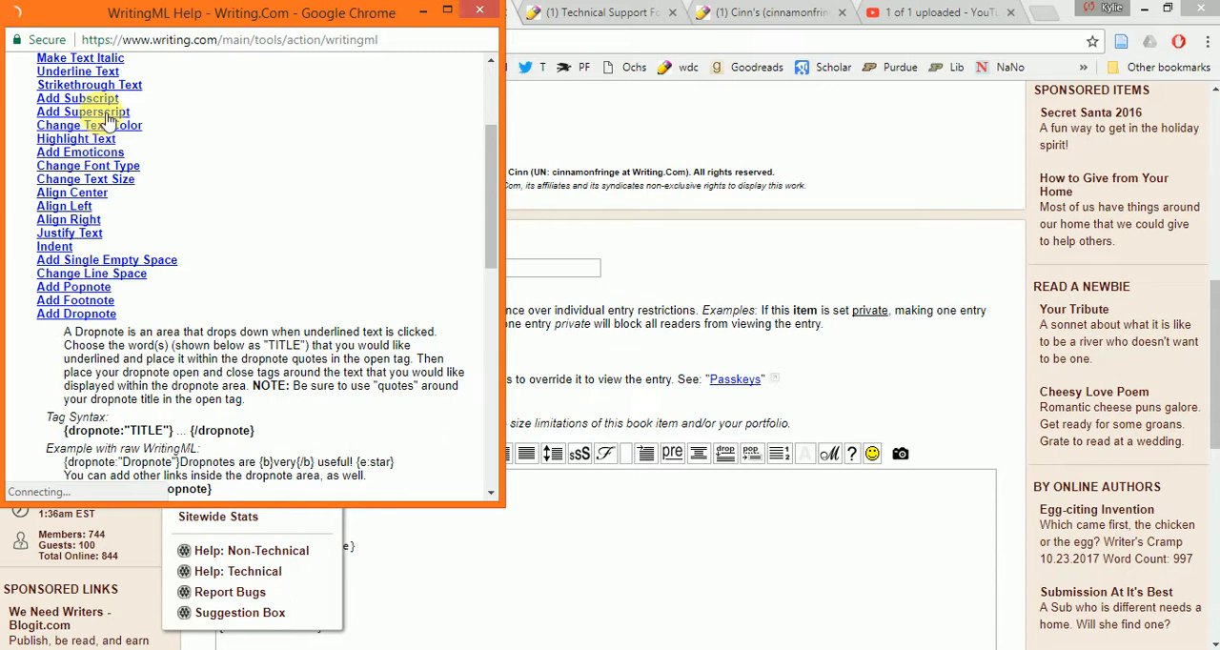
- Expand the Make Text Bold topic under Basic Writing Tools and highlight its tag syntax
{"action": "scroll", "coordinate": [85, 138], "scroll_direction": "up", "scroll_amount": 2}
{"action": "scroll", "coordinate": [91, 124], "scroll_direction": "down", "scroll_amount": 1}
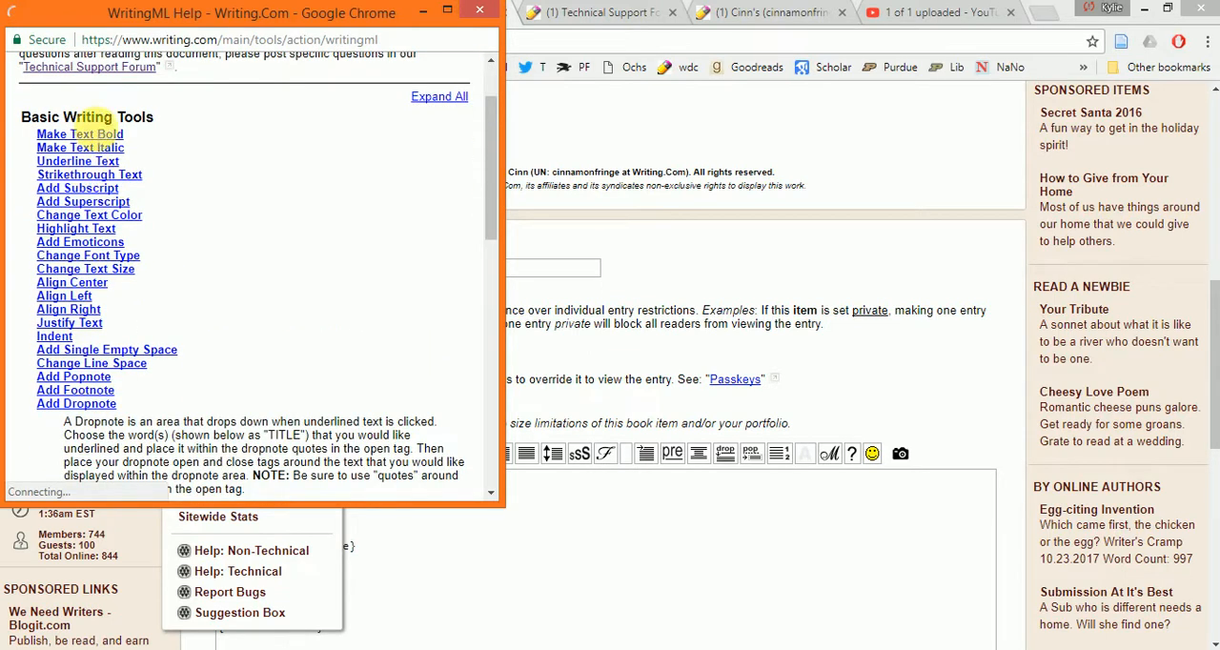
{"action": "left_click", "coordinate": [105, 136]}
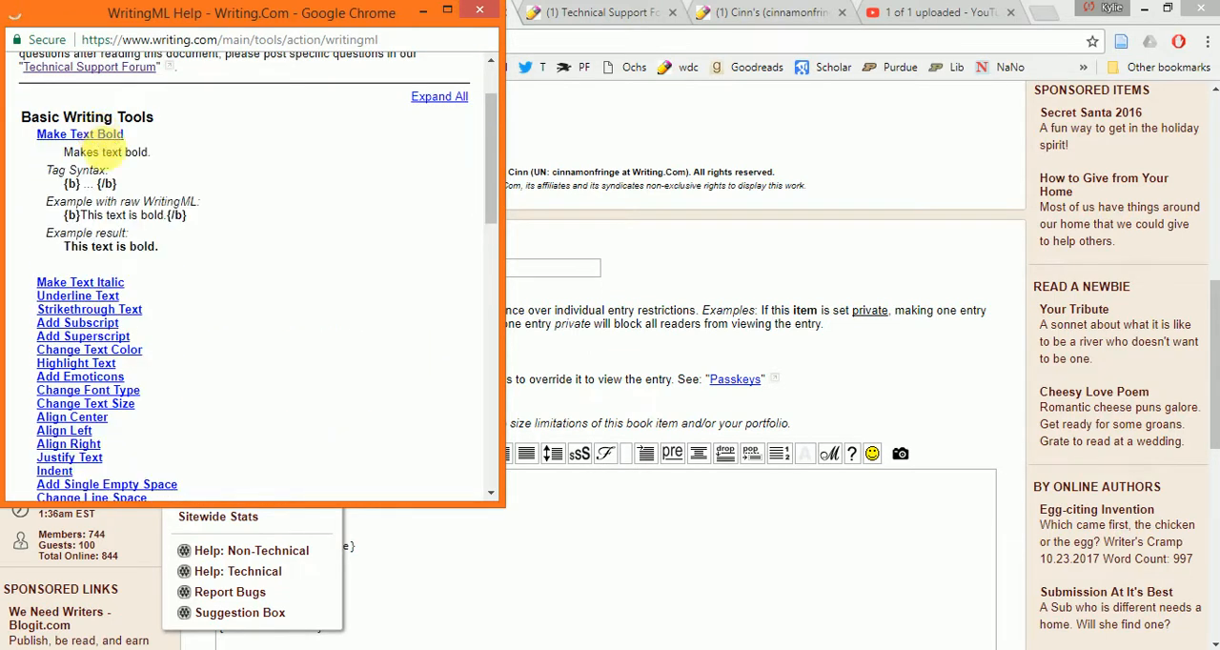
{"action": "left_click_drag", "start_coordinate": [65, 183], "coordinate": [105, 183]}
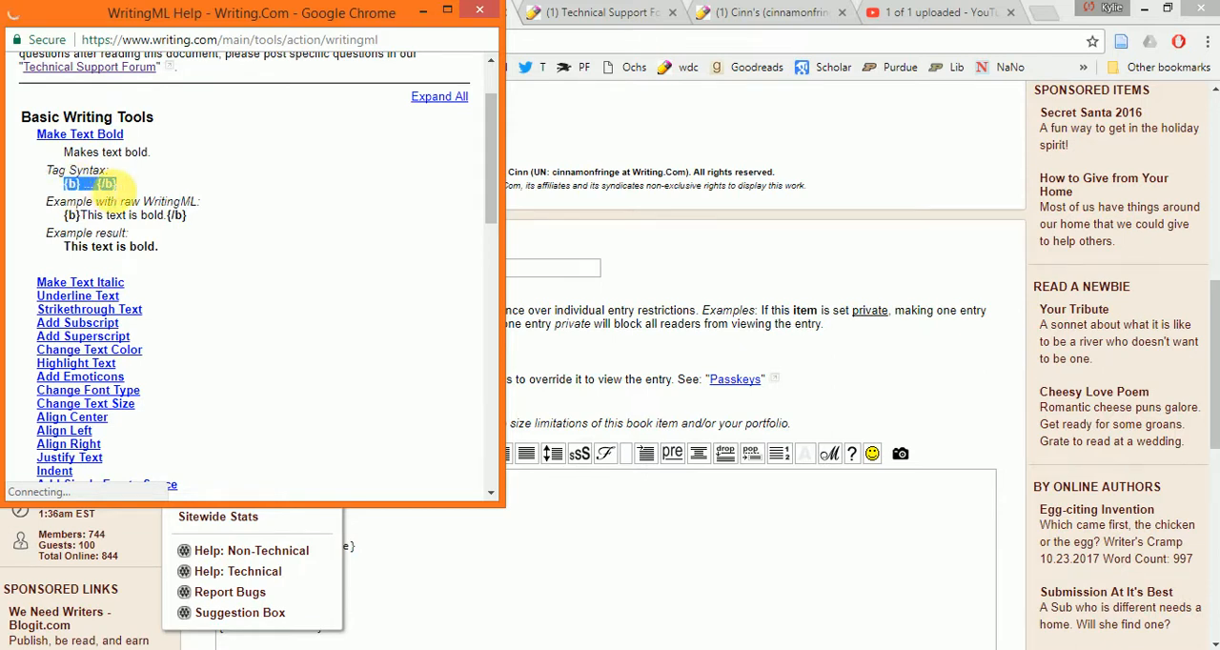
- Expand the Align Center topic and highlight its {center} ... {/center} tag syntax
{"action": "scroll", "coordinate": [198, 229], "scroll_direction": "down", "scroll_amount": 1}
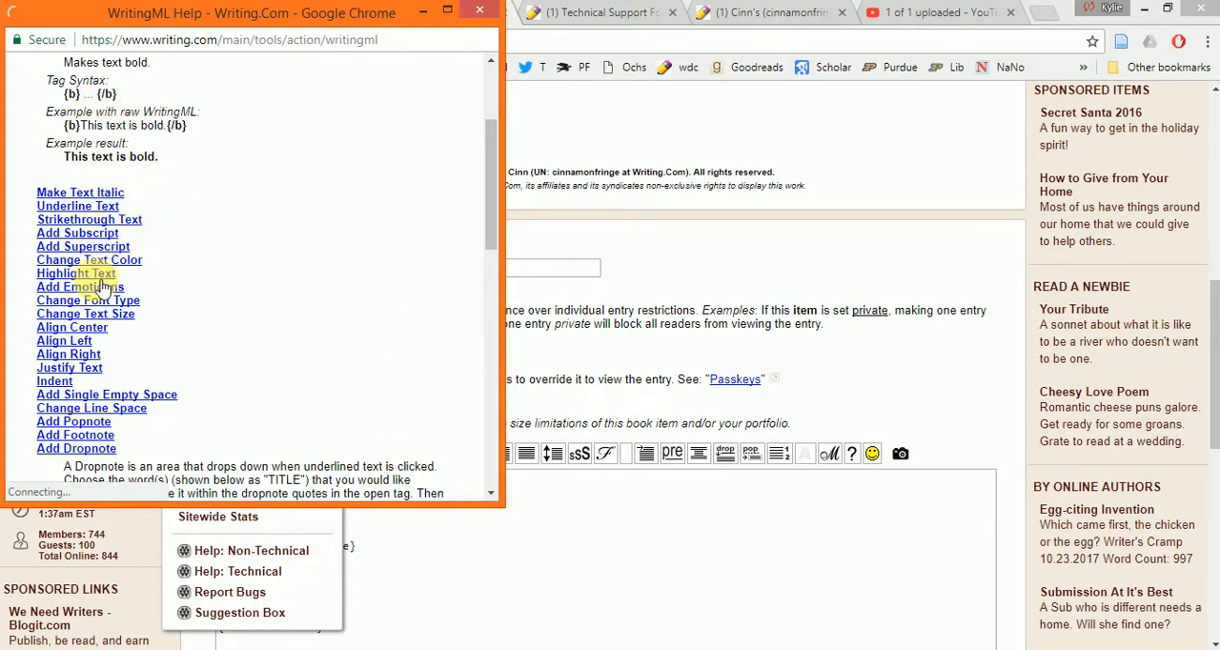
{"action": "left_click", "coordinate": [90, 328]}
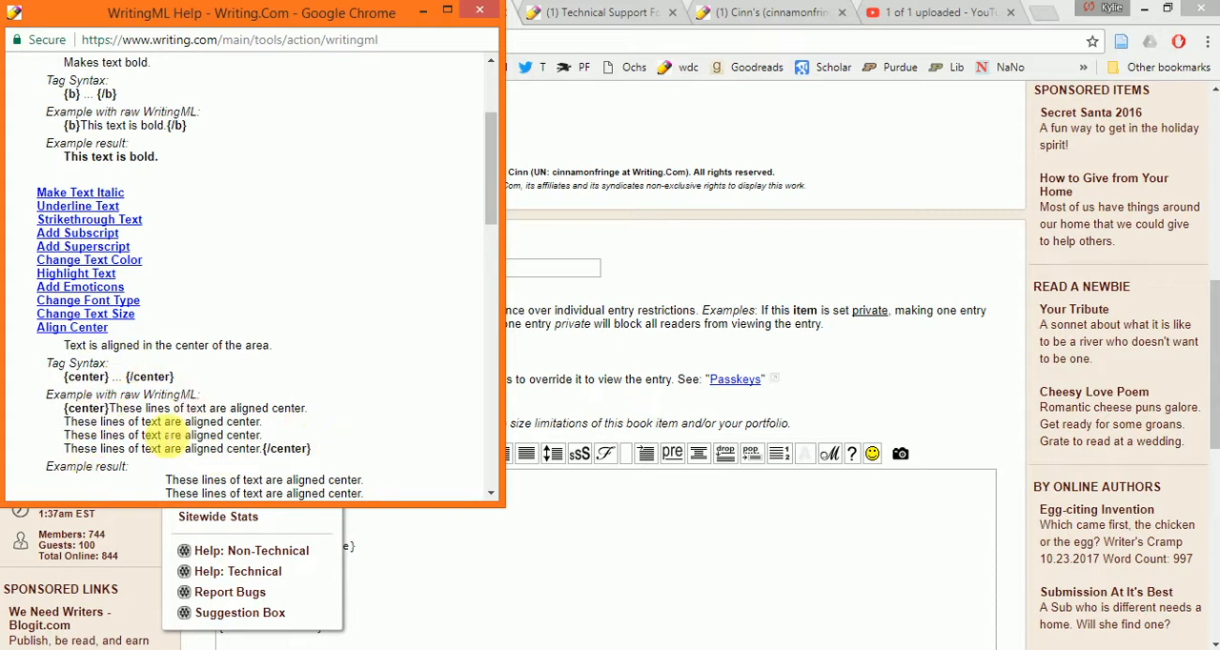
{"action": "scroll", "coordinate": [314, 419], "scroll_direction": "down", "scroll_amount": 1}
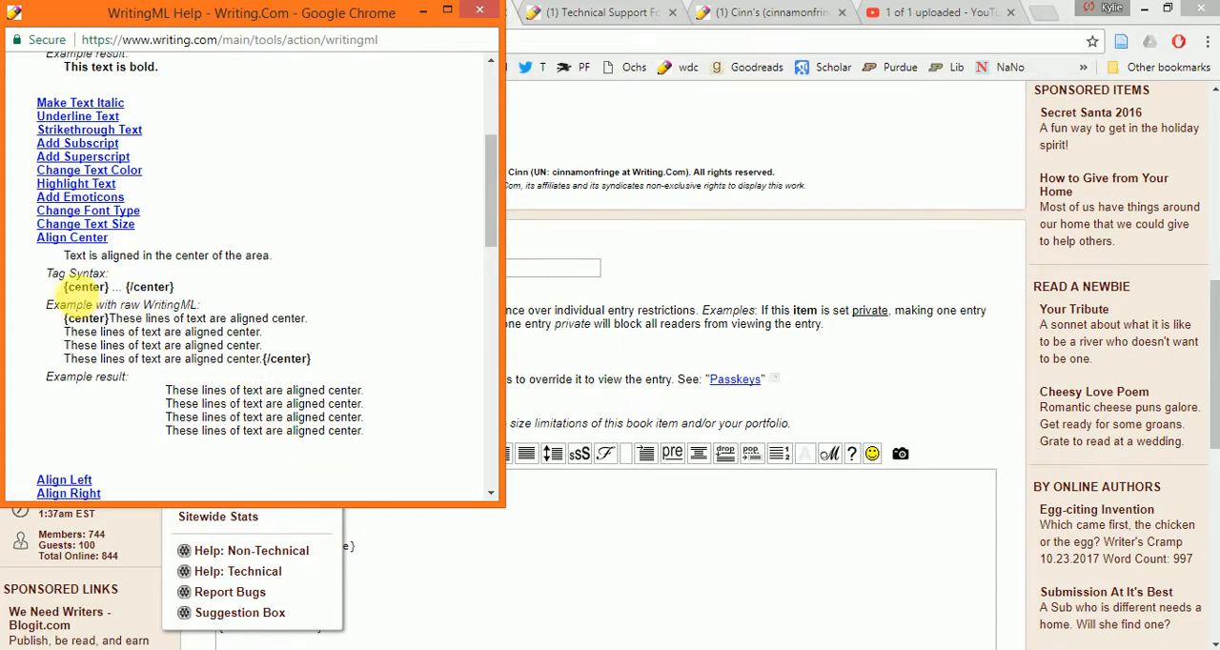
{"action": "left_click_drag", "start_coordinate": [64, 286], "coordinate": [182, 292]}
{"action": "left_click", "coordinate": [179, 291]}
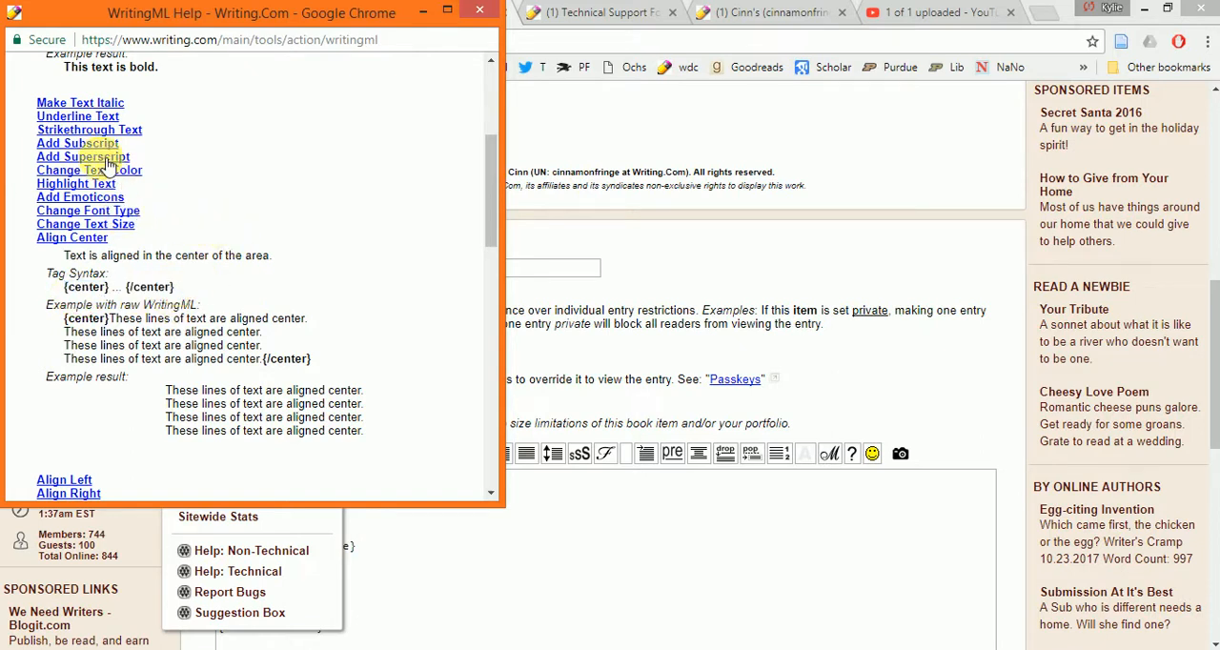
- Add the word help below the review tag and wrap it in bold, italic, underline and center WritingML tags
{"action": "left_click", "coordinate": [633, 603]}
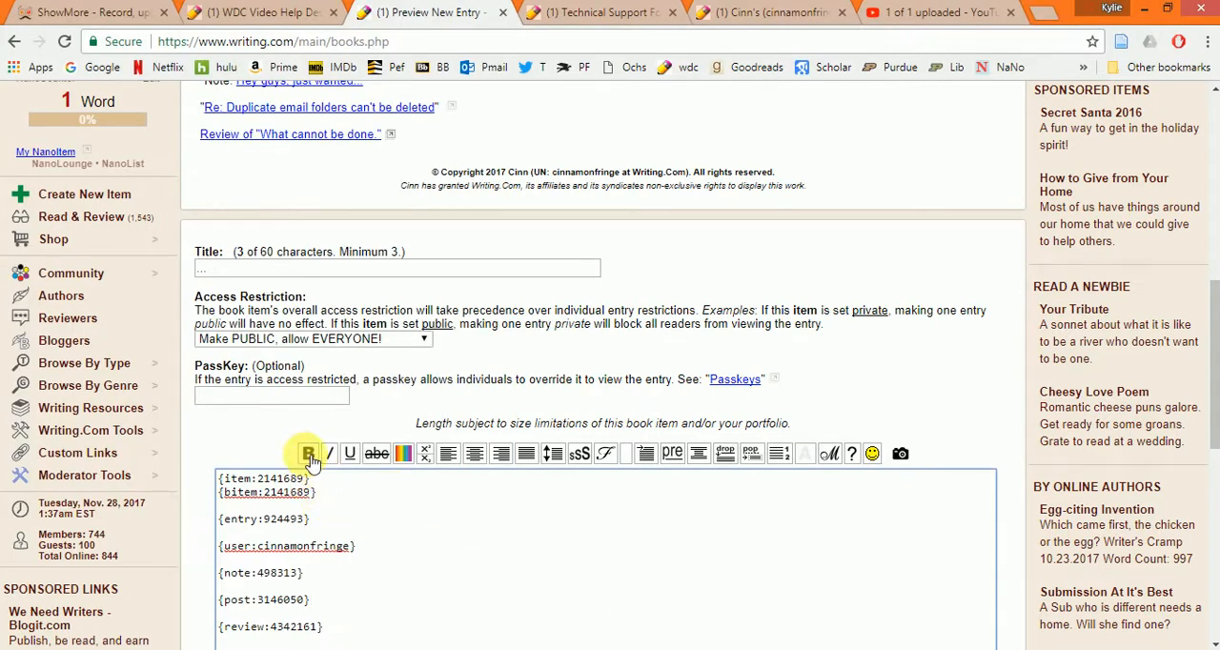
{"action": "scroll", "coordinate": [436, 558], "scroll_direction": "down", "scroll_amount": 2}
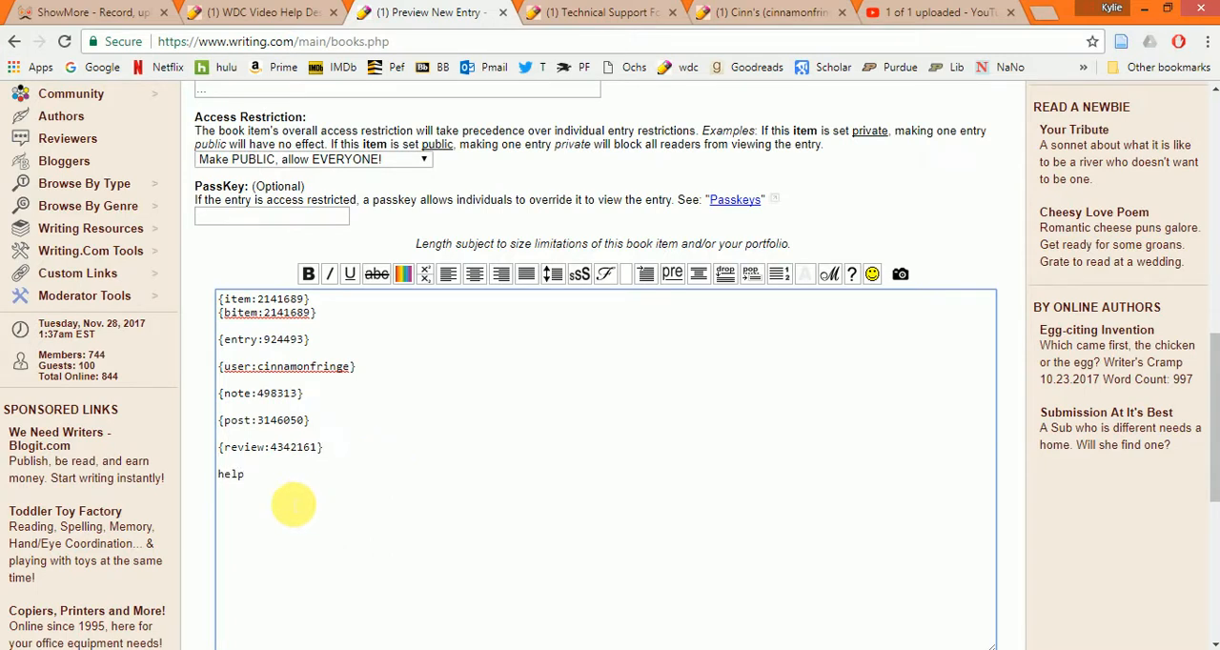
{"action": "left_click_drag", "start_coordinate": [267, 480], "coordinate": [197, 482]}
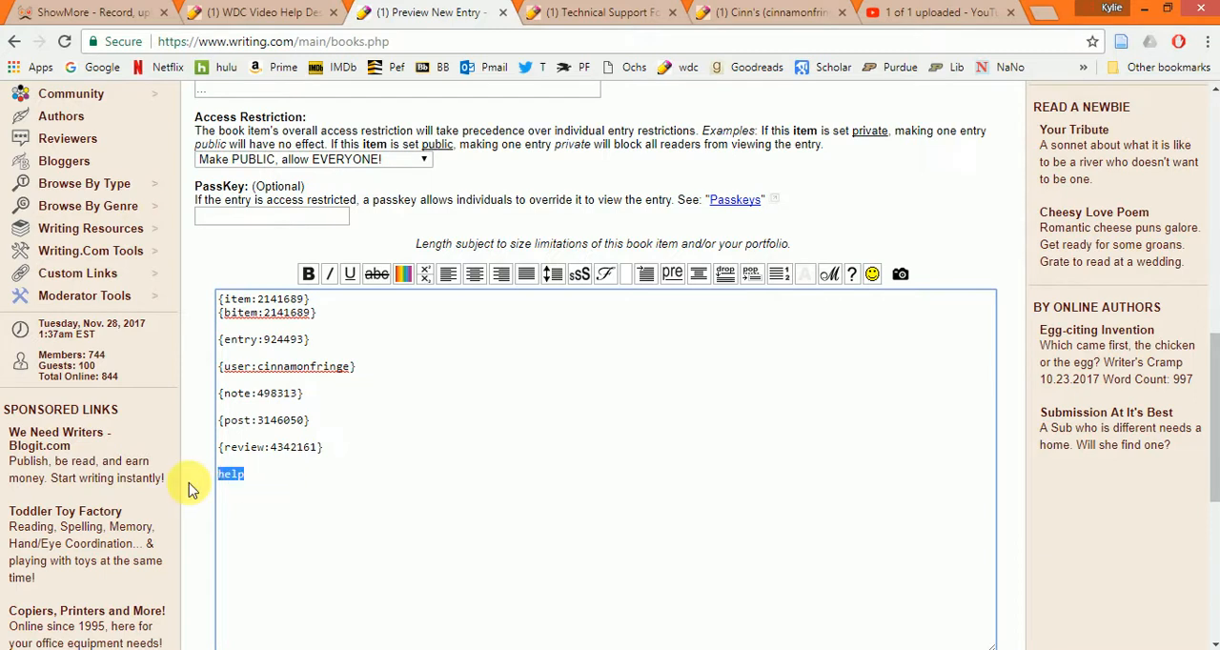
{"action": "left_click", "coordinate": [311, 276]}
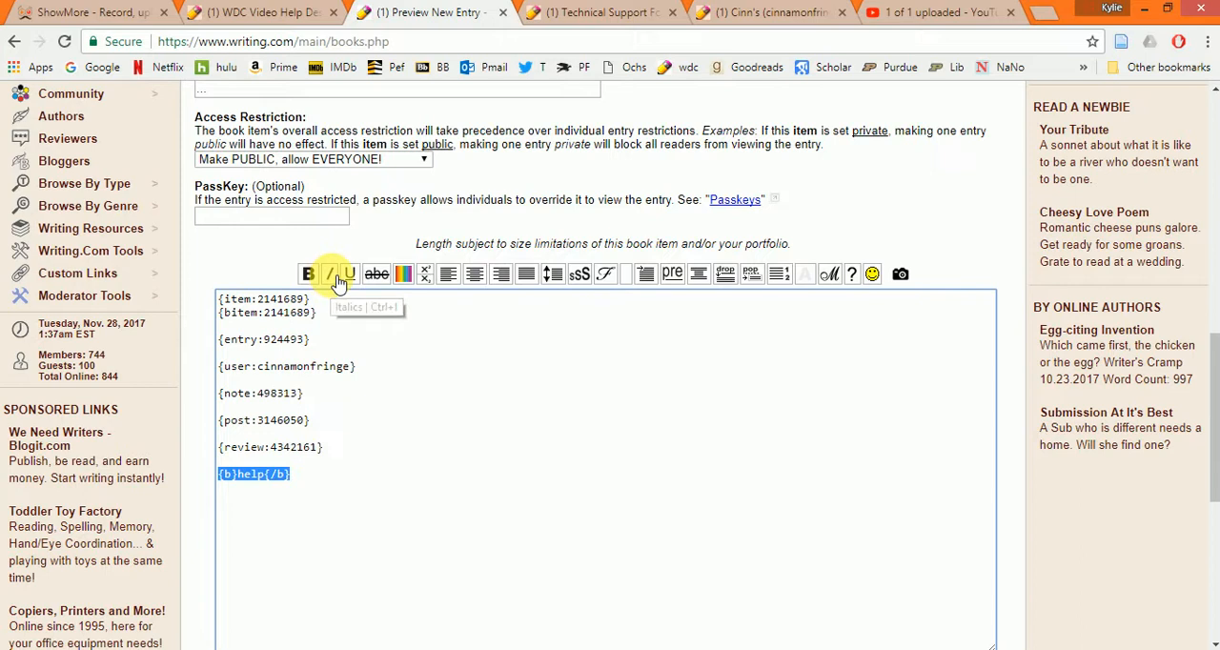
{"action": "left_click", "coordinate": [336, 277]}
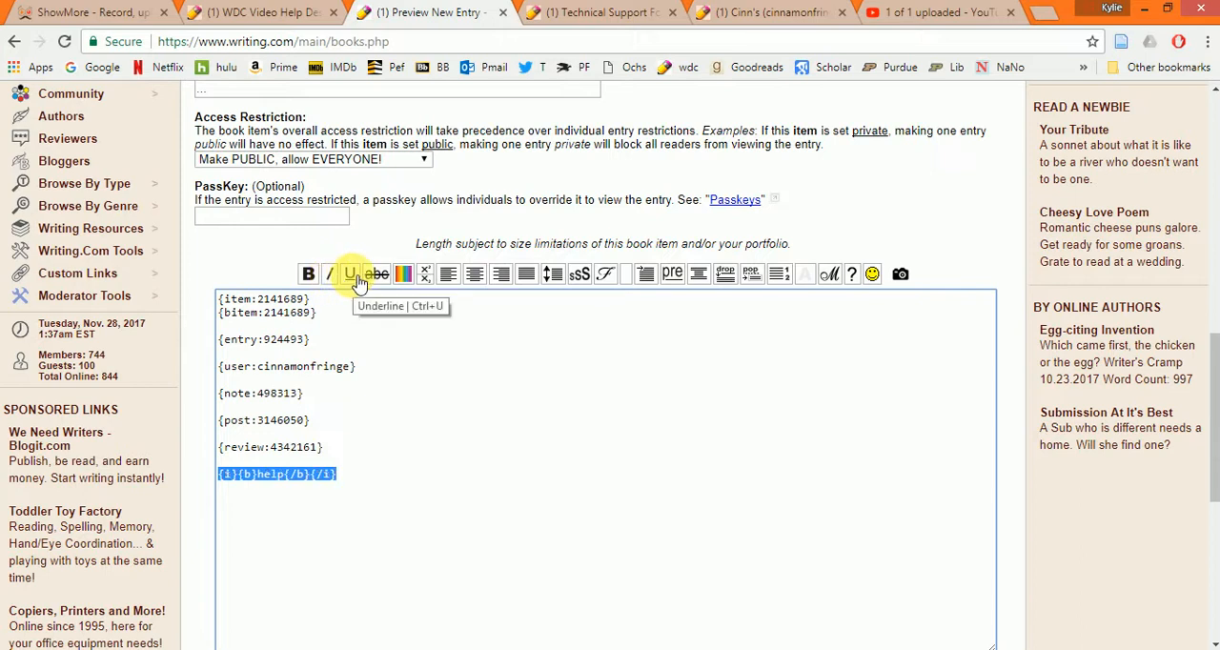
{"action": "left_click", "coordinate": [358, 281]}
{"action": "left_click", "coordinate": [475, 275]}
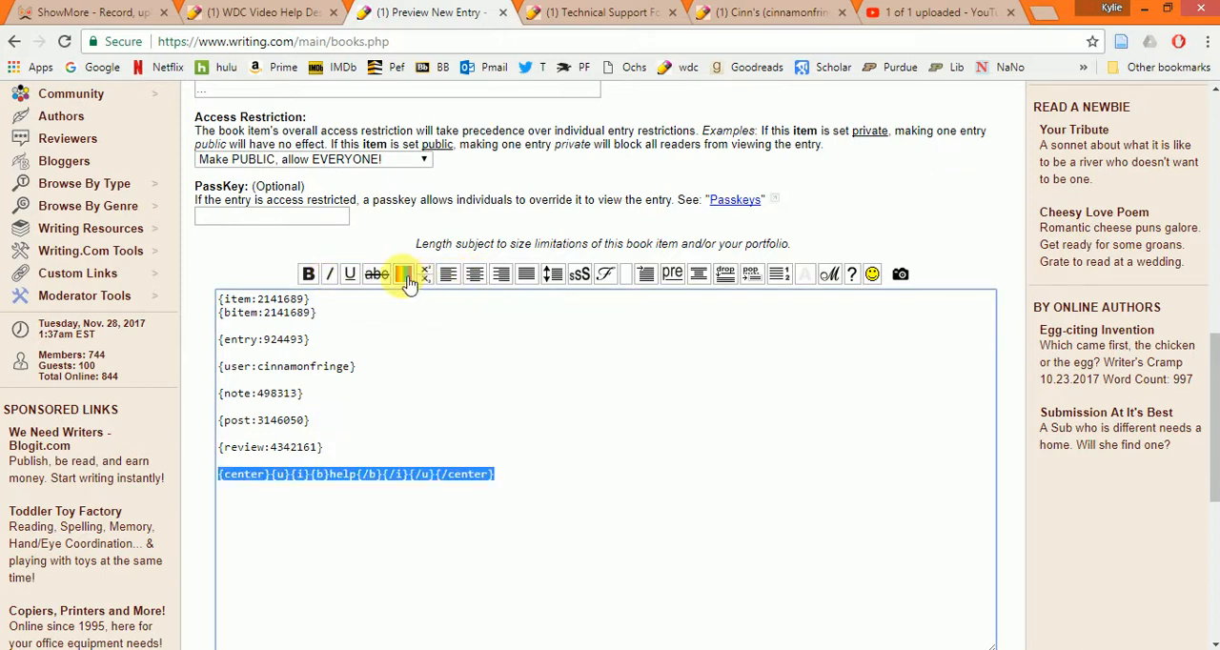
- Wrap the tagged help line in the magenta color tag and the size 5 tag
{"action": "left_click", "coordinate": [406, 278]}
{"action": "left_click", "coordinate": [409, 304]}
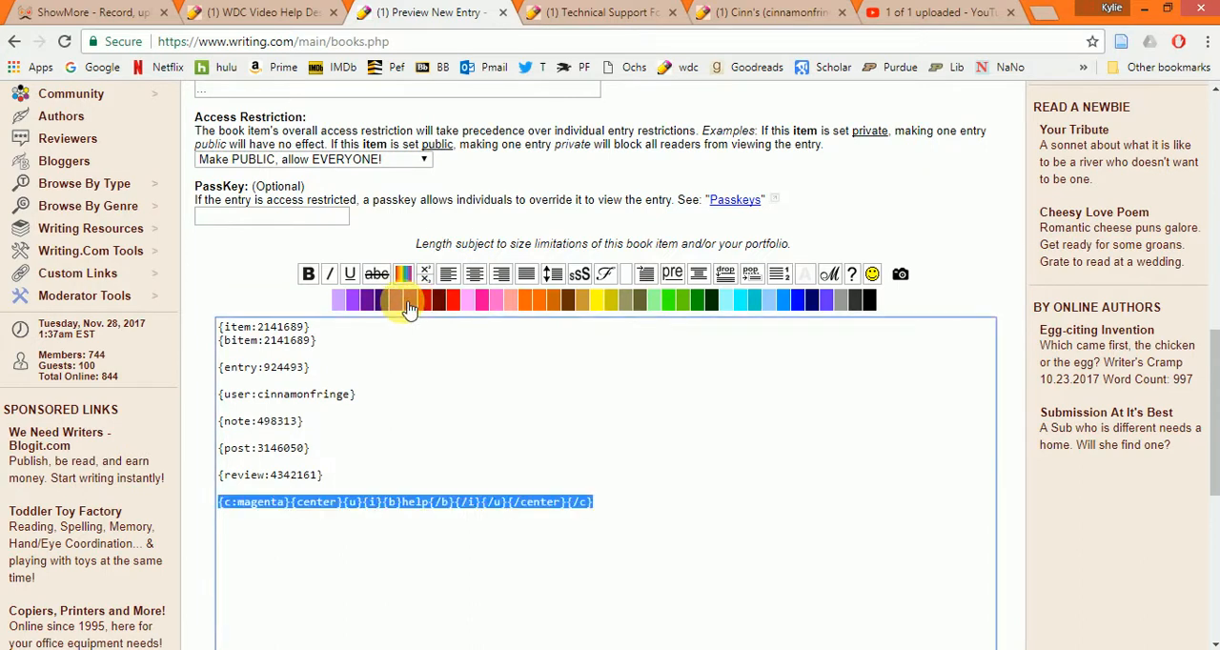
{"action": "left_click", "coordinate": [582, 275]}
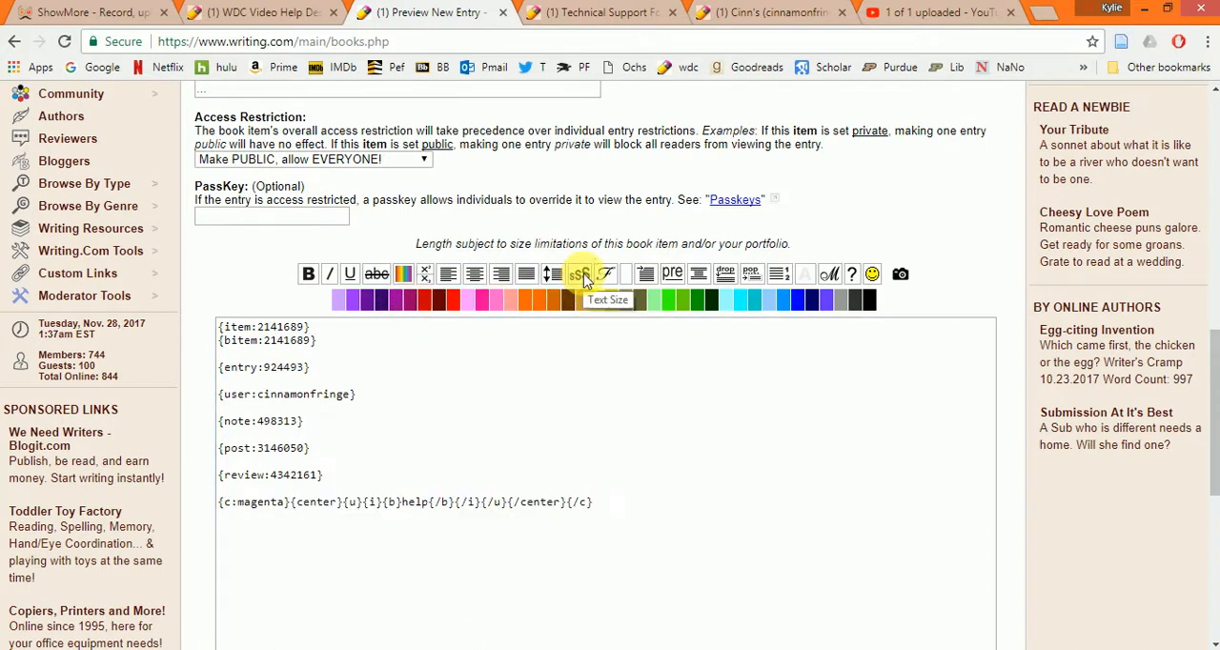
{"action": "left_click", "coordinate": [751, 301]}
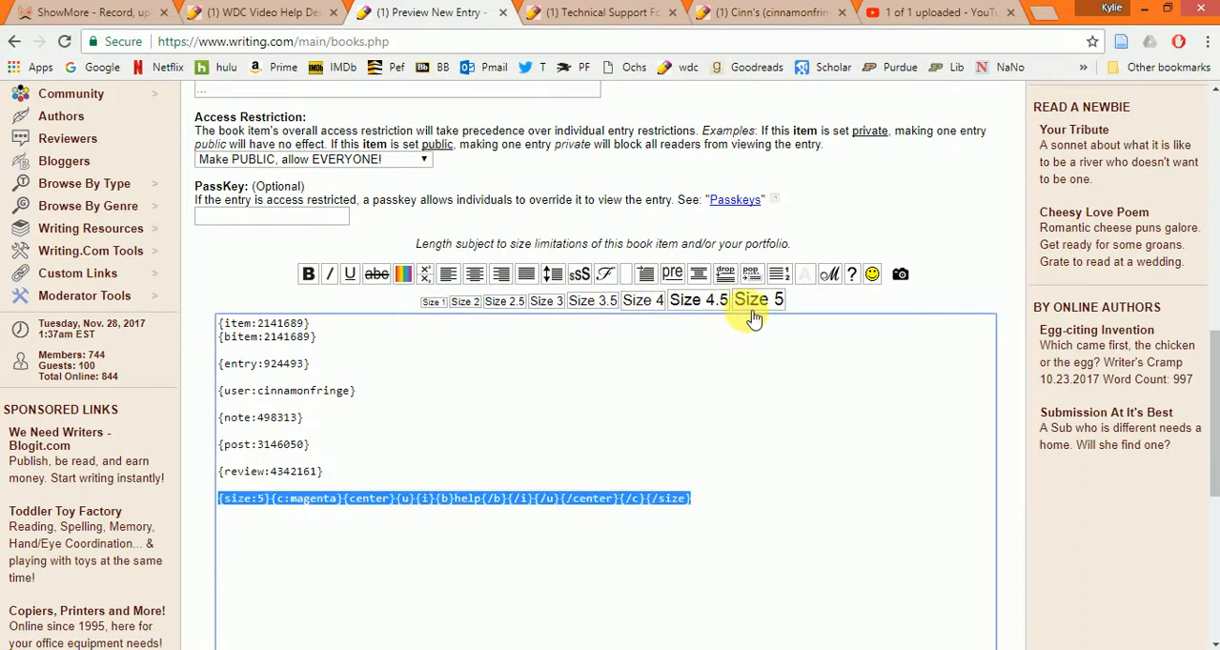
- Preview the entry and check how the formatted help line is rendered
{"action": "scroll", "coordinate": [702, 439], "scroll_direction": "down", "scroll_amount": 3}
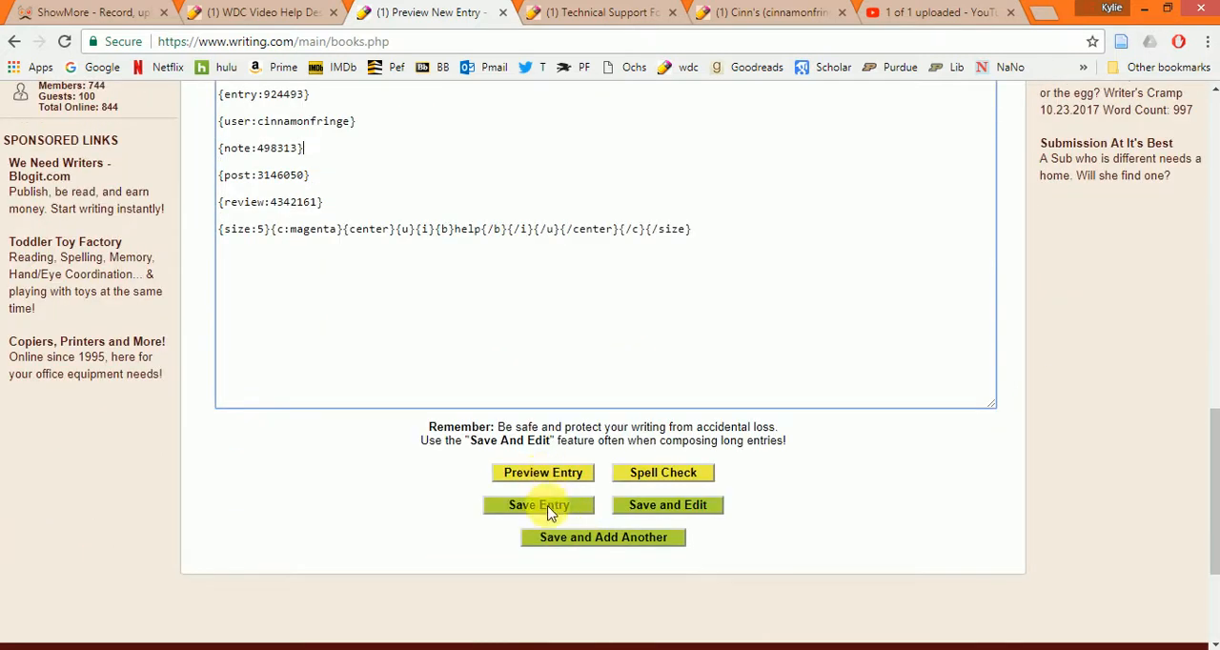
{"action": "left_click", "coordinate": [542, 473]}
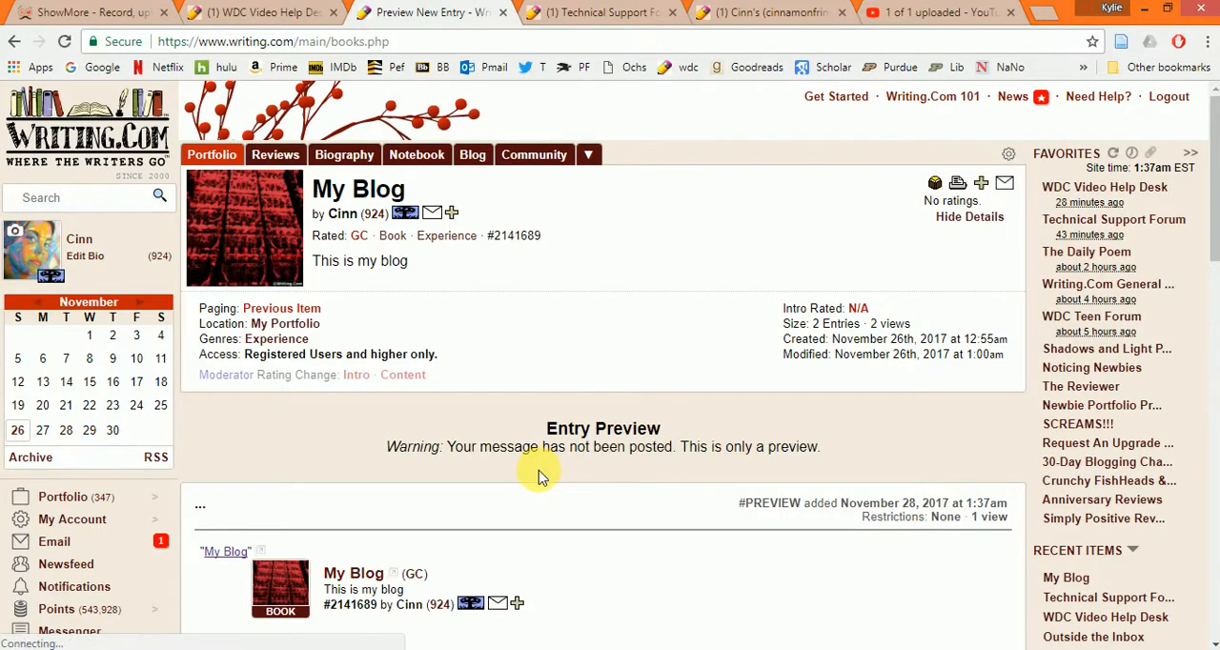
{"action": "scroll", "coordinate": [668, 410], "scroll_direction": "down", "scroll_amount": 4}
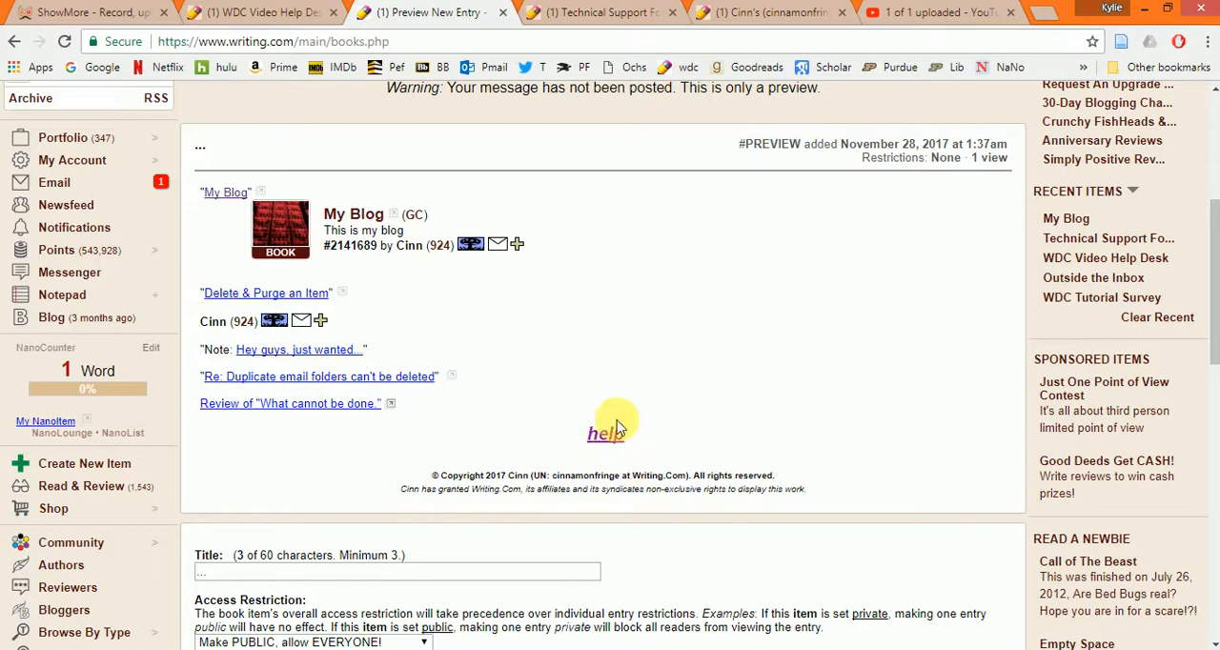
{"action": "scroll", "coordinate": [686, 431], "scroll_direction": "down", "scroll_amount": 4}
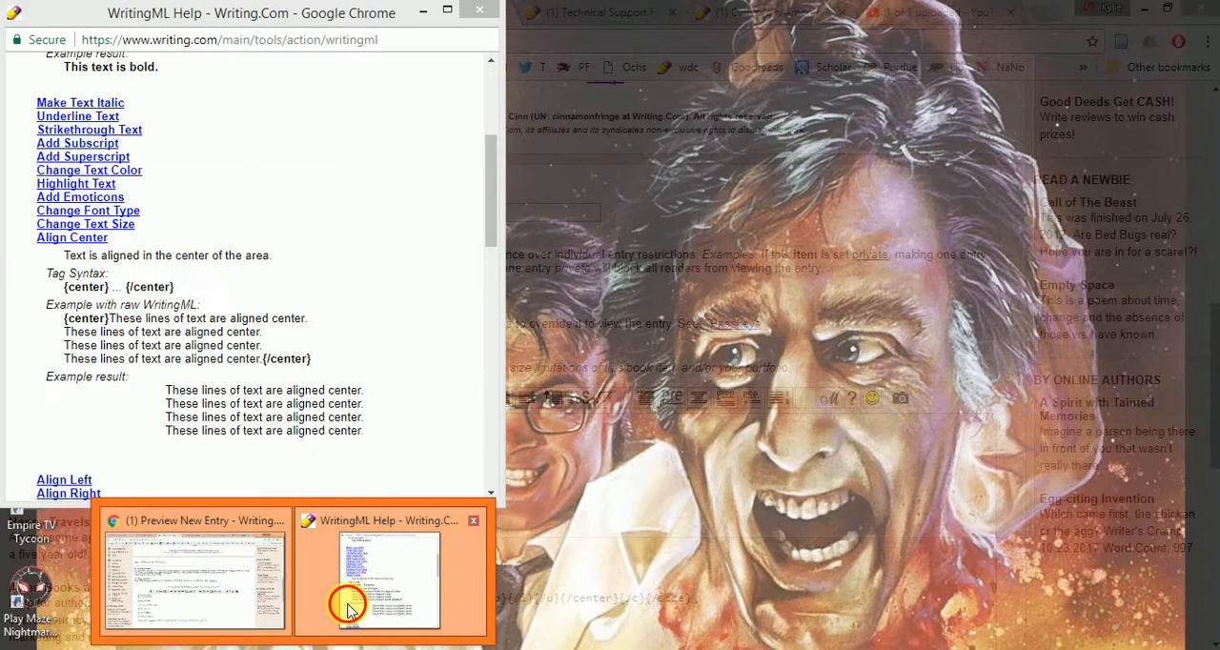
- Return to WritingML Help and highlight the opening {dropnote:"TITLE"} and closing {/dropnote} tags in the Add Dropnote topic
{"action": "left_click", "coordinate": [345, 598]}
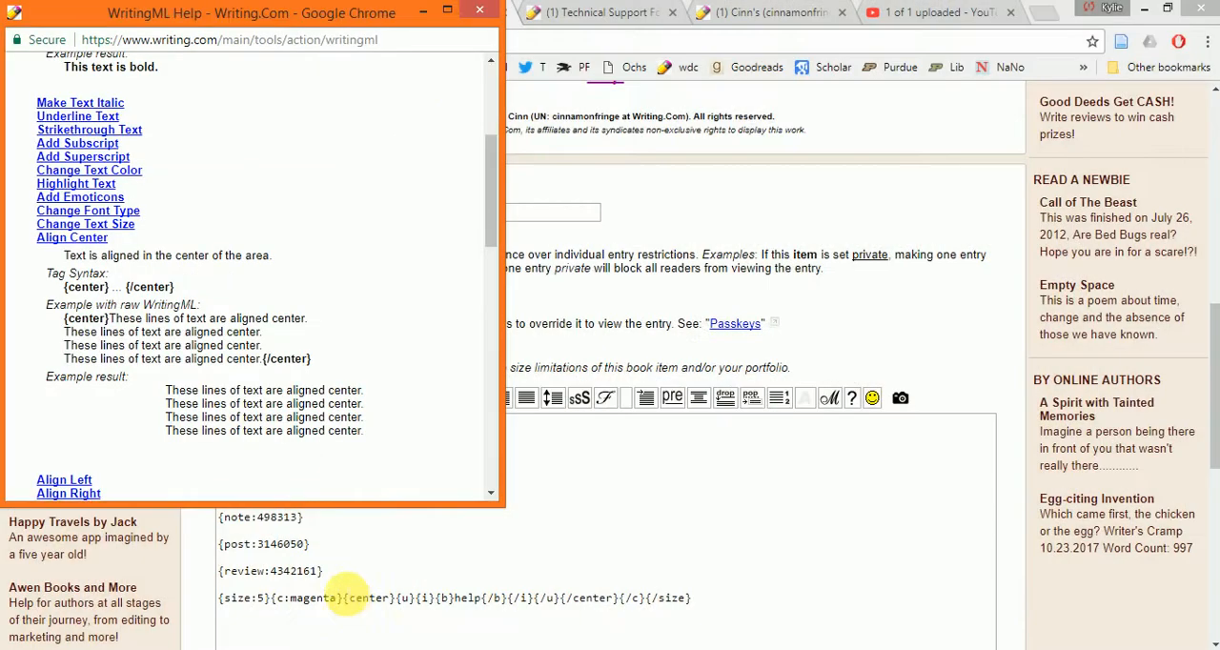
{"action": "scroll", "coordinate": [282, 362], "scroll_direction": "down", "scroll_amount": 2}
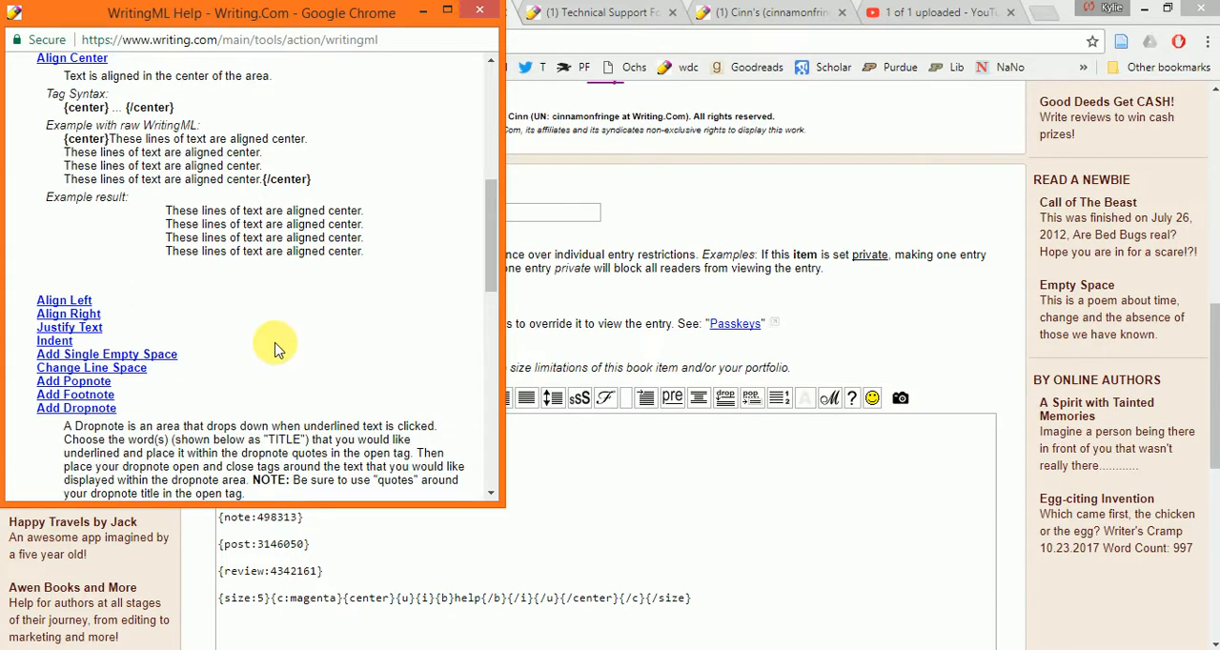
{"action": "scroll", "coordinate": [270, 331], "scroll_direction": "up", "scroll_amount": 1}
{"action": "scroll", "coordinate": [275, 258], "scroll_direction": "down", "scroll_amount": 4}
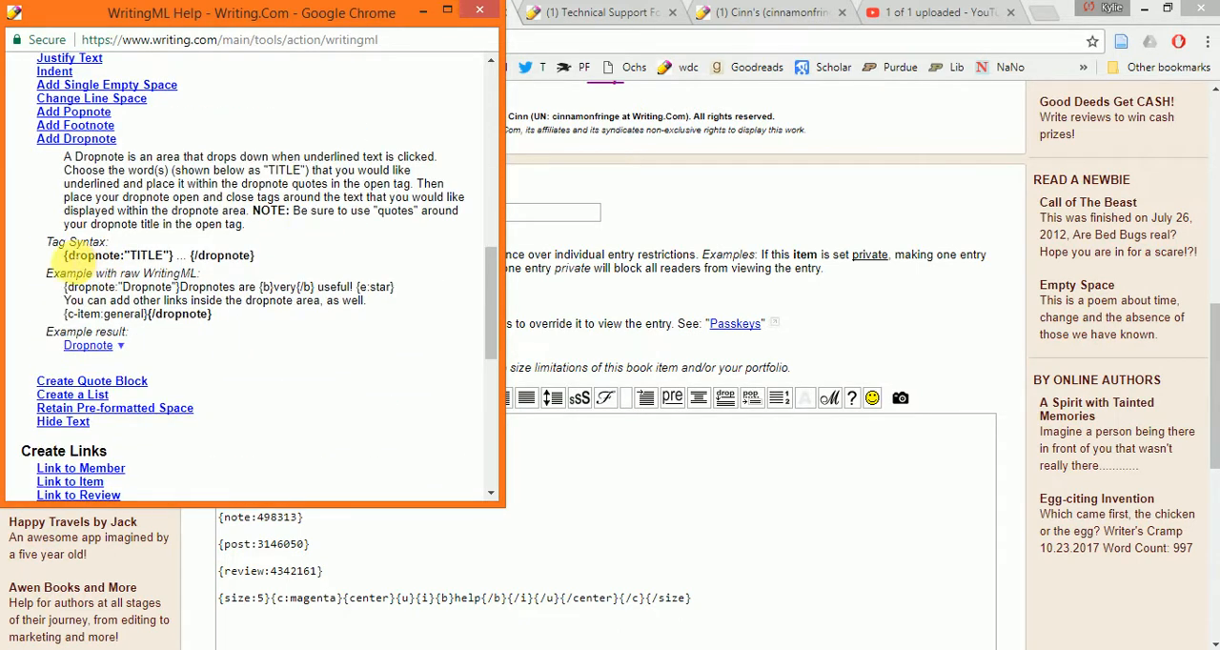
{"action": "left_click_drag", "start_coordinate": [64, 256], "coordinate": [178, 257]}
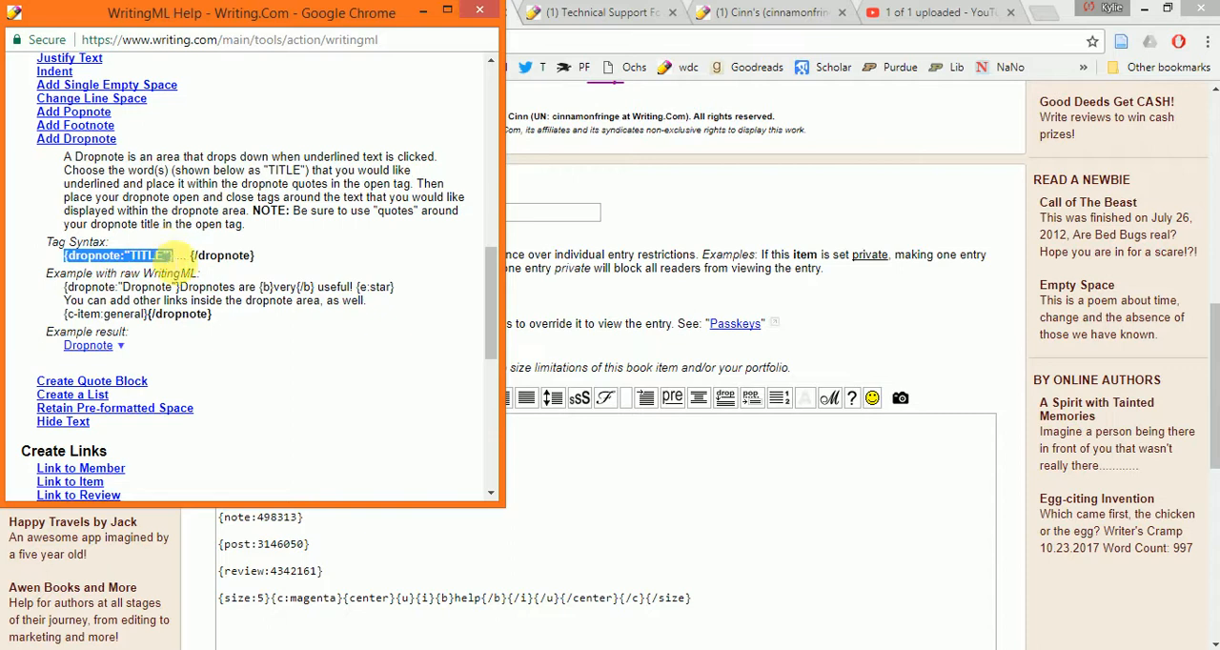
{"action": "left_click_drag", "start_coordinate": [191, 255], "coordinate": [256, 256]}
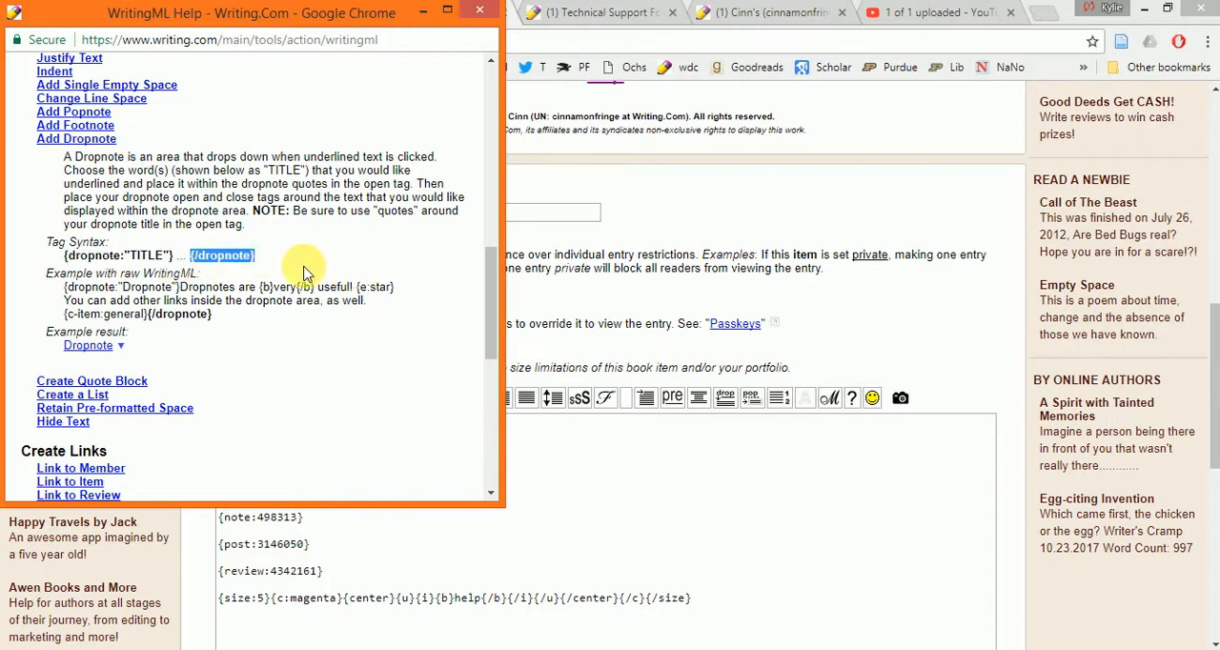
{"action": "left_click", "coordinate": [195, 269]}
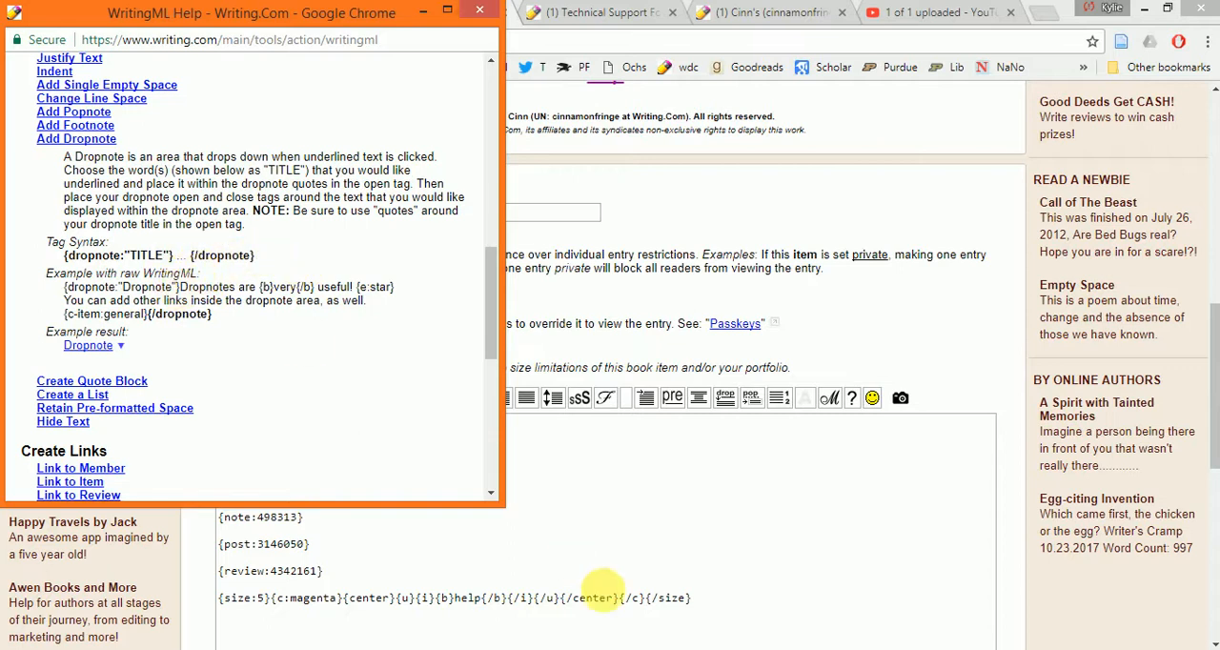
- Reorder the closing tags after help in the entry text so that {/i} comes before {/b}
{"action": "left_click", "coordinate": [598, 558]}
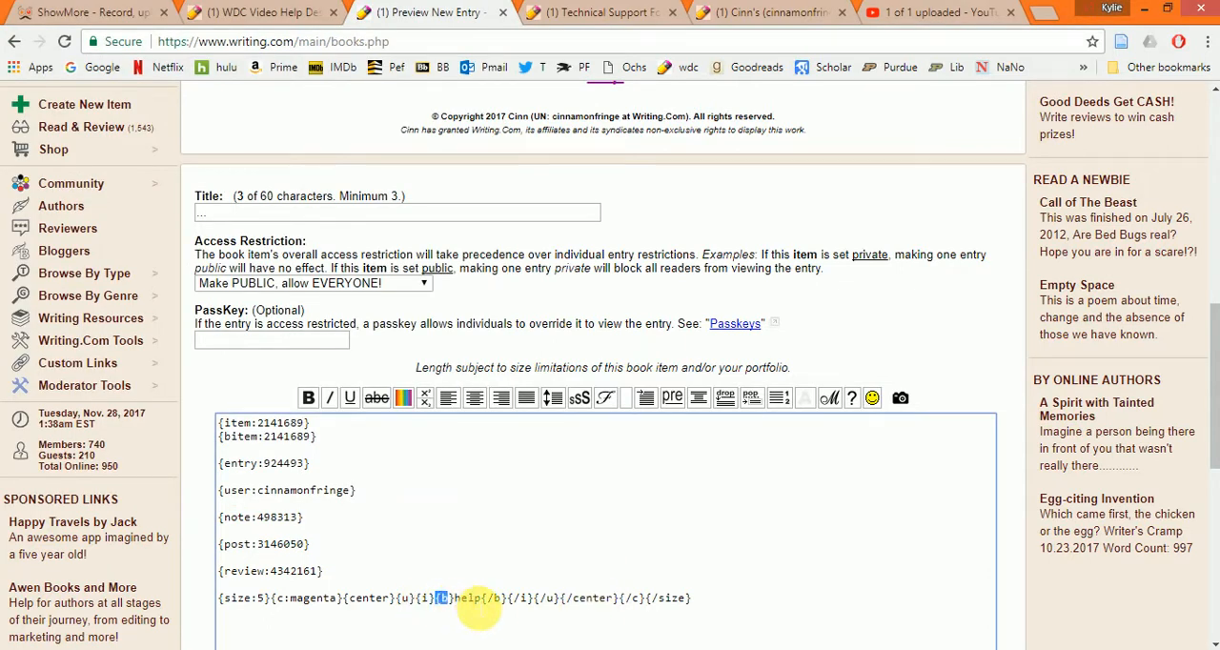
{"action": "left_click_drag", "start_coordinate": [485, 598], "coordinate": [505, 599]}
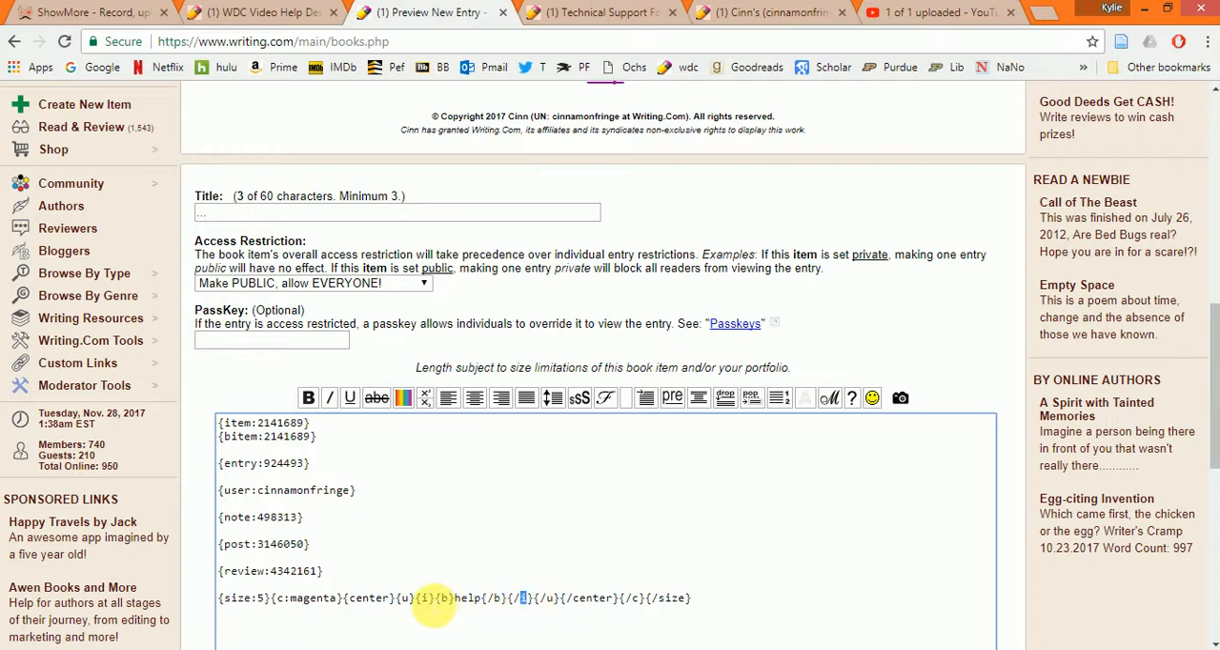
{"action": "left_click", "coordinate": [462, 605]}
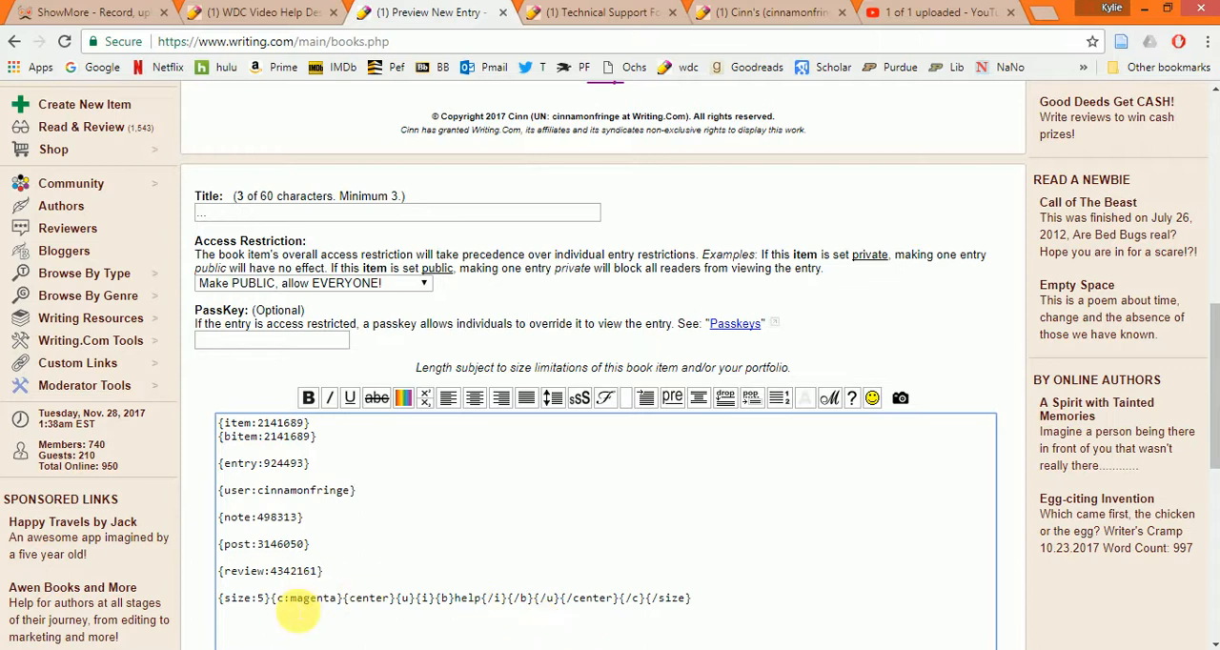
- Go back to WritingML Help and review its Basic Writing Tools, Create Links and Embed Something Into Your Writing topics
{"action": "left_click", "coordinate": [293, 649]}
{"action": "left_click", "coordinate": [414, 563]}
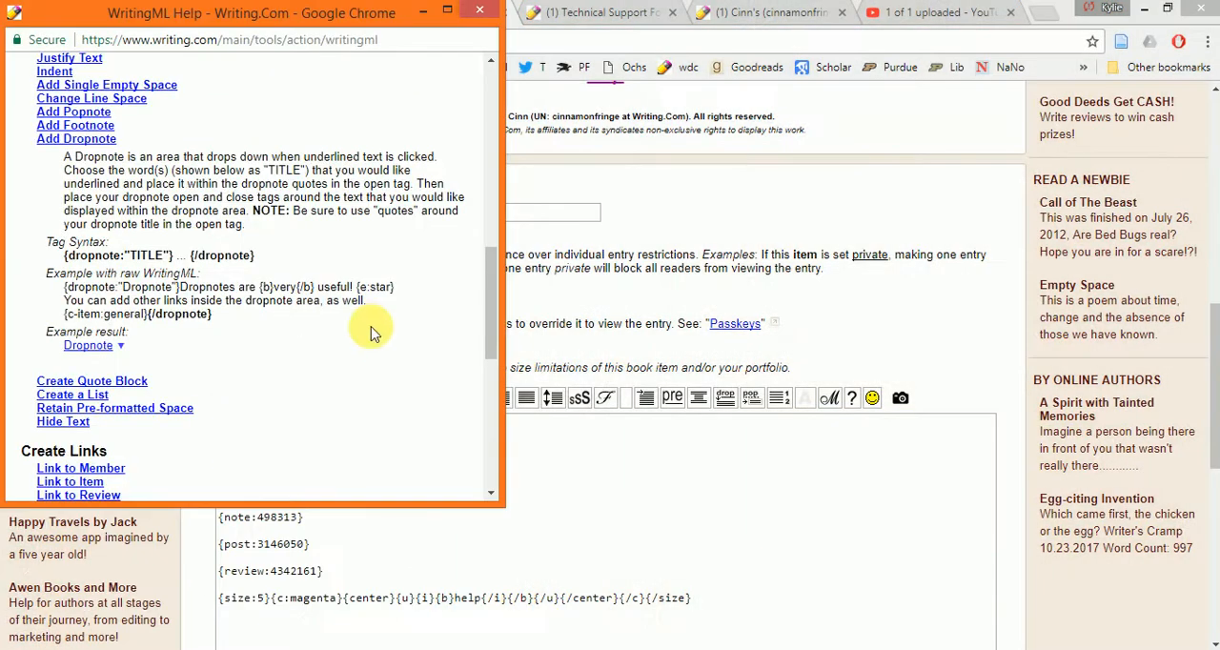
{"action": "scroll", "coordinate": [394, 328], "scroll_direction": "down", "scroll_amount": 3}
{"action": "scroll", "coordinate": [416, 338], "scroll_direction": "down", "scroll_amount": 2}
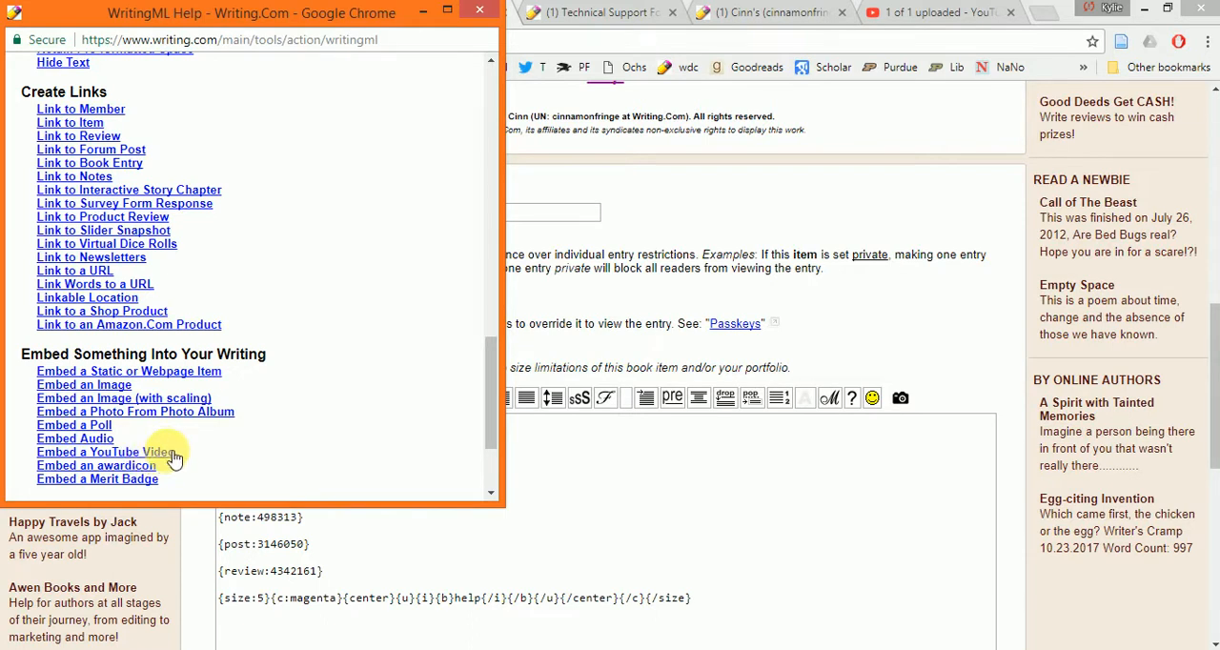
{"action": "scroll", "coordinate": [338, 392], "scroll_direction": "up", "scroll_amount": 4}
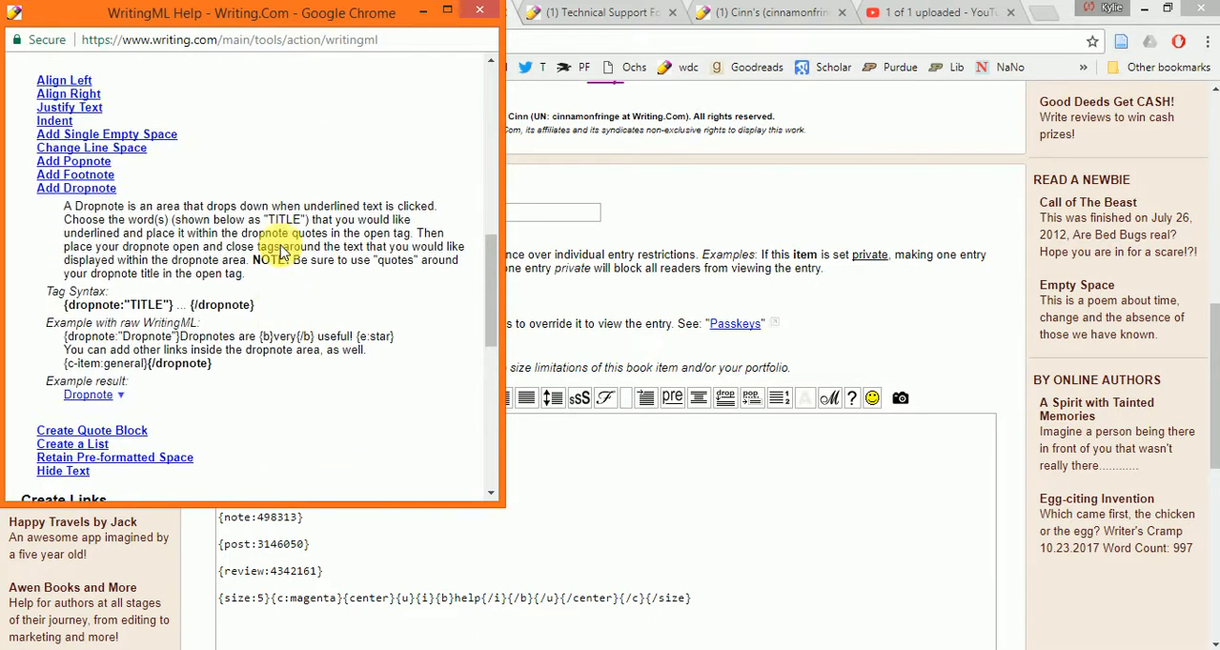
{"action": "scroll", "coordinate": [282, 252], "scroll_direction": "up", "scroll_amount": 10}
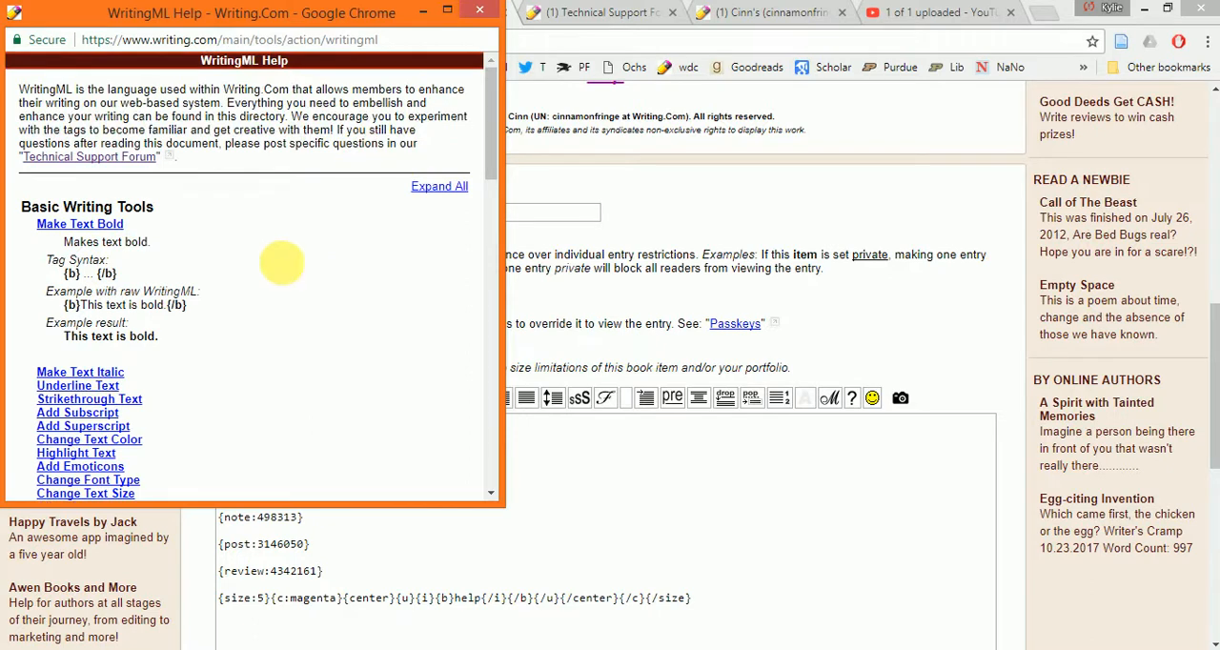
{"action": "scroll", "coordinate": [281, 263], "scroll_direction": "down", "scroll_amount": 10}
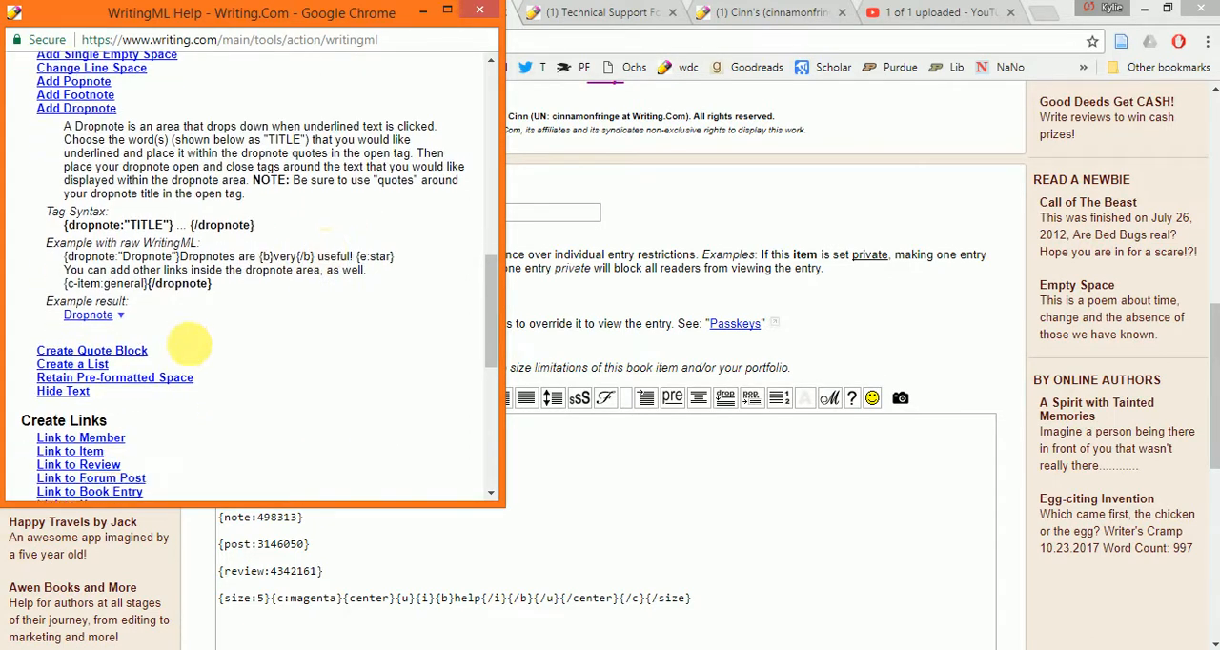
{"action": "scroll", "coordinate": [188, 343], "scroll_direction": "down", "scroll_amount": 2}
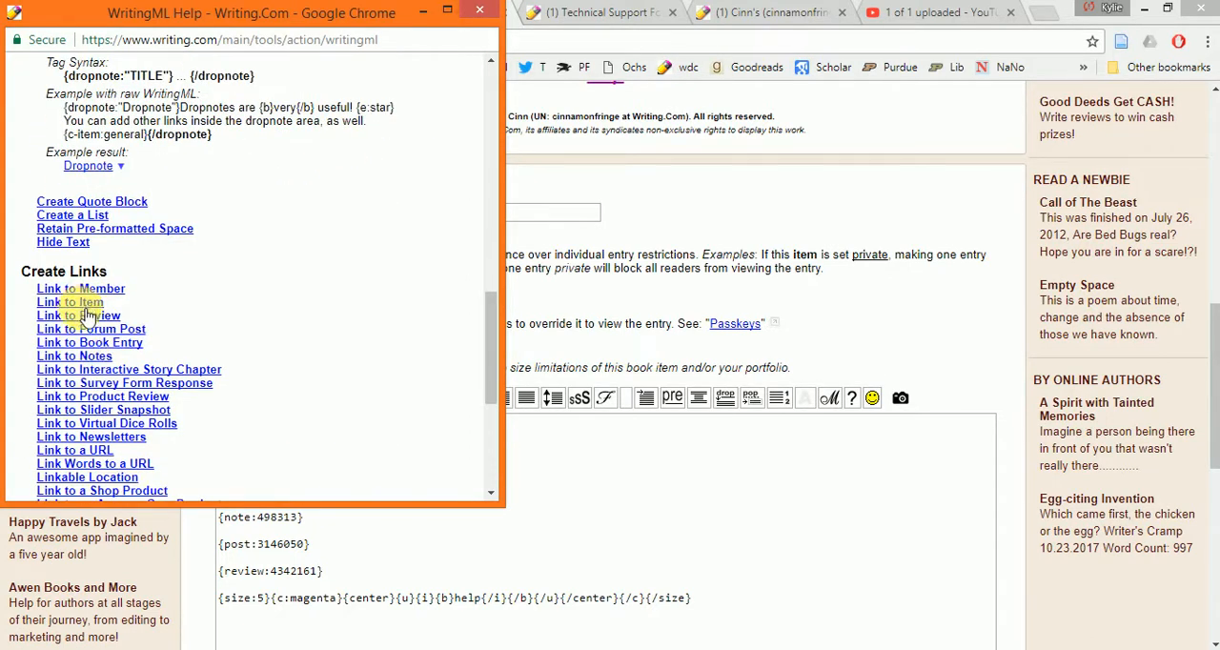
- Expand Link to Item and read the tag syntax and examples of its Basic and "Big" formats
{"action": "left_click", "coordinate": [86, 307]}
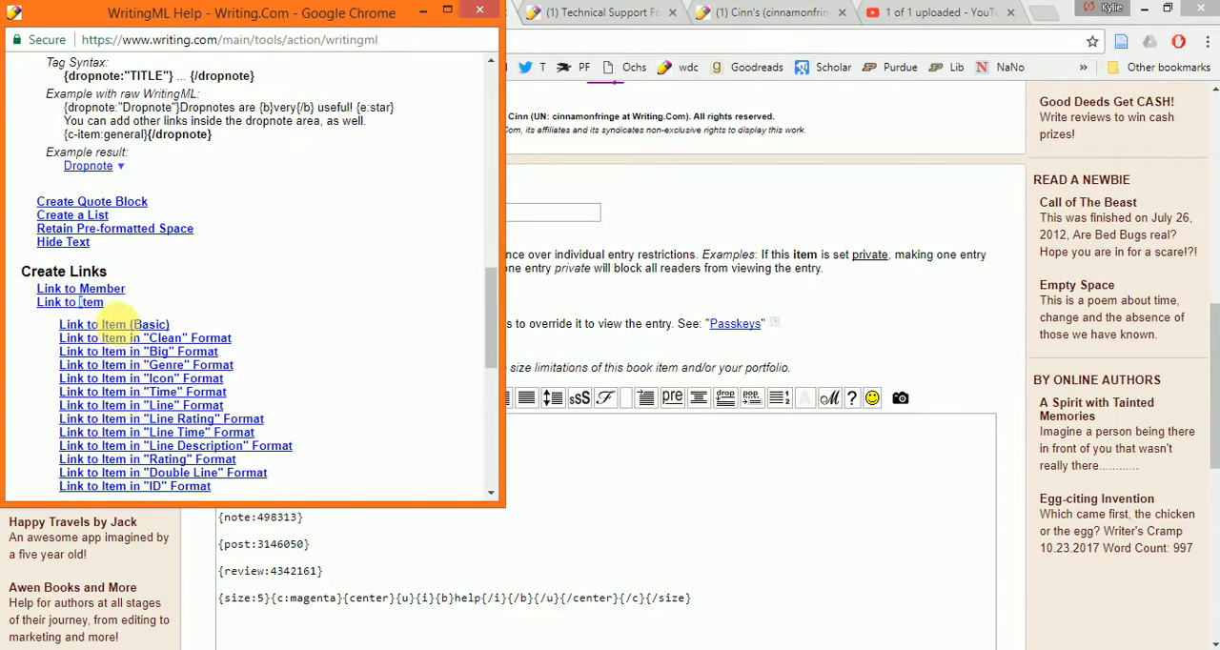
{"action": "left_click", "coordinate": [147, 326]}
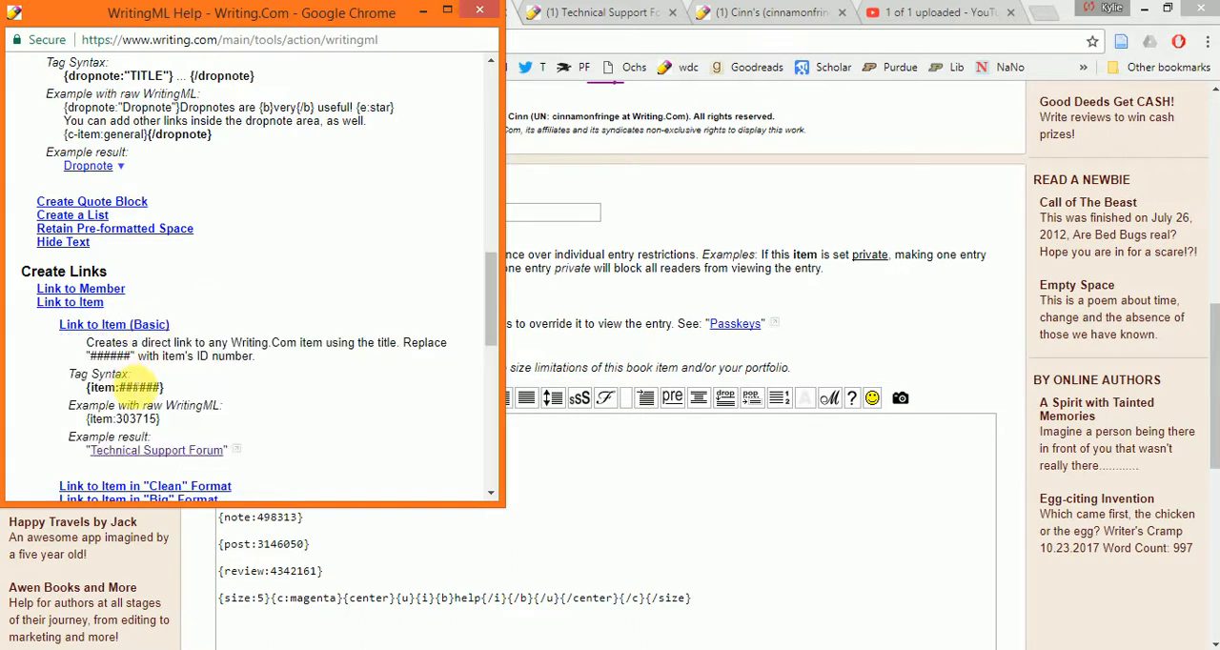
{"action": "scroll", "coordinate": [277, 380], "scroll_direction": "down", "scroll_amount": 2}
{"action": "scroll", "coordinate": [279, 379], "scroll_direction": "down", "scroll_amount": 1}
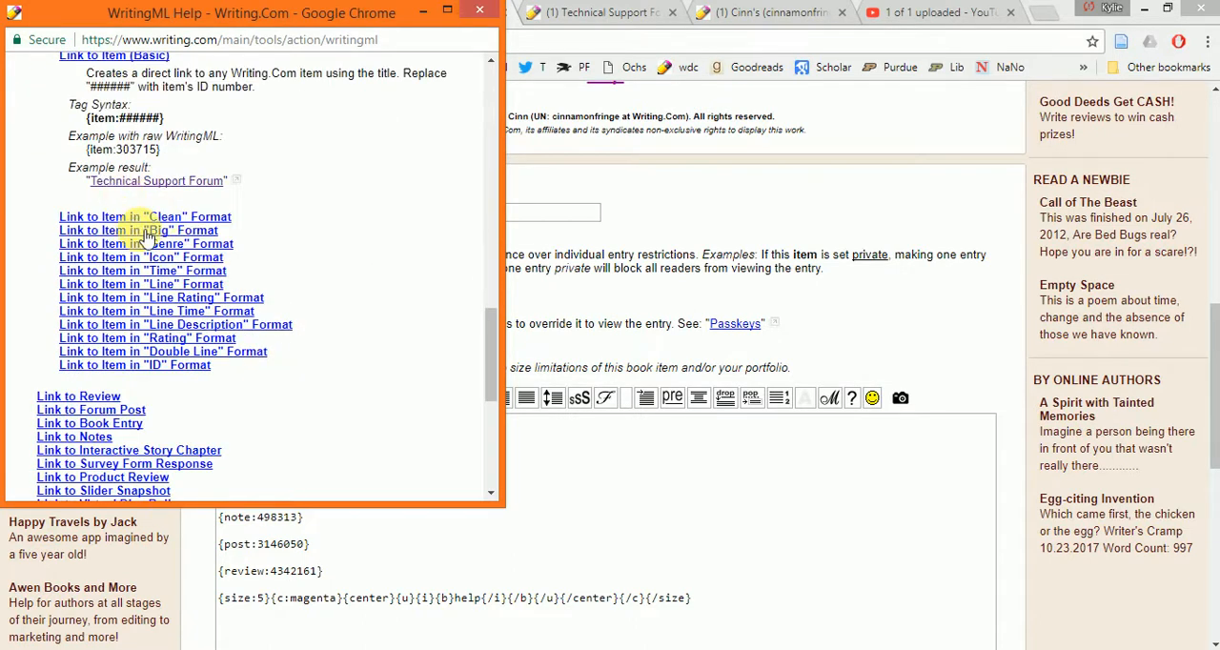
{"action": "left_click", "coordinate": [147, 233]}
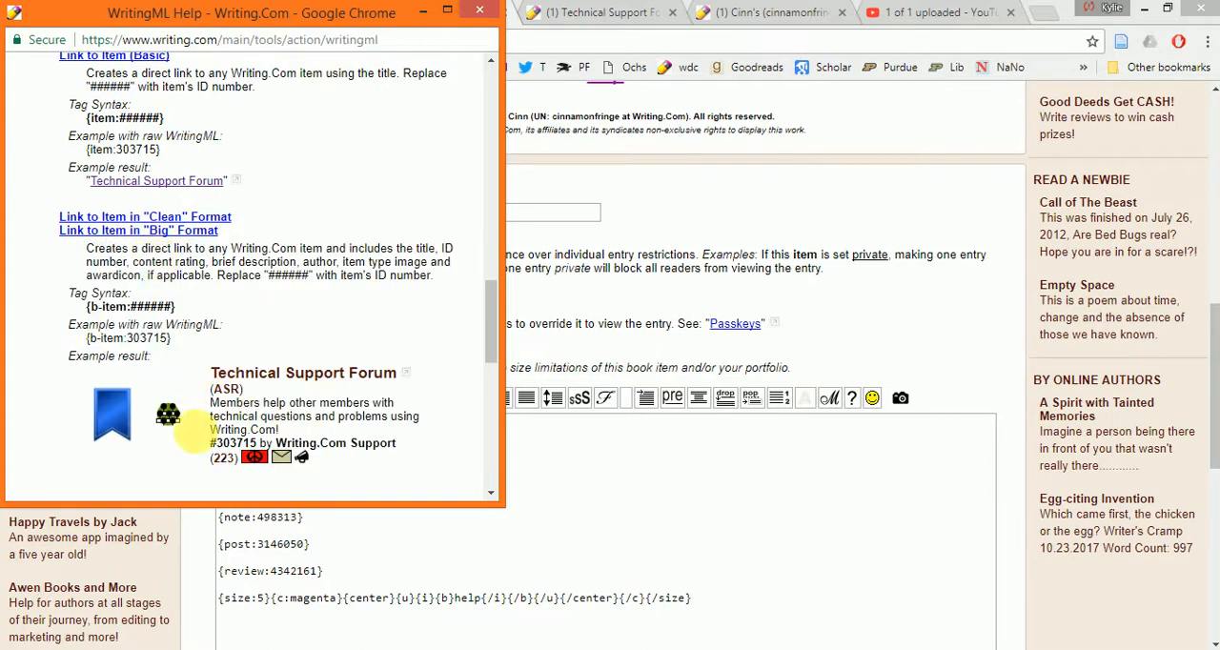
{"action": "scroll", "coordinate": [147, 257], "scroll_direction": "down", "scroll_amount": 3}
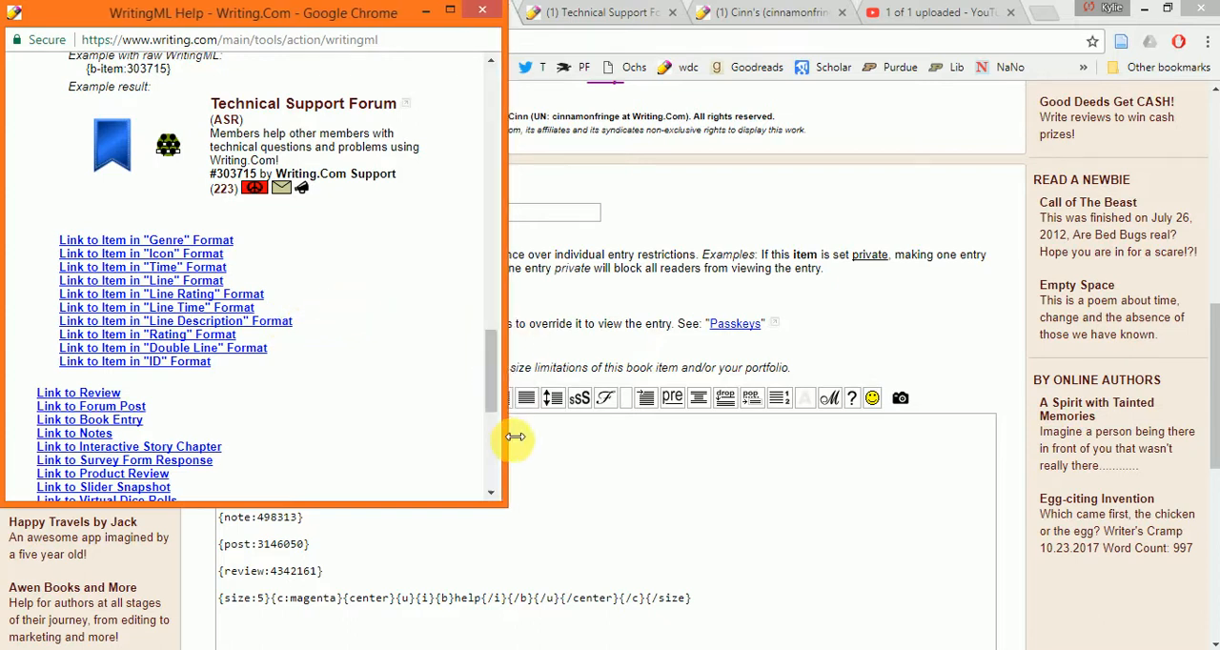
- Close WritingML Help and switch to the already open member Reviews page
{"action": "left_click", "coordinate": [480, 10]}
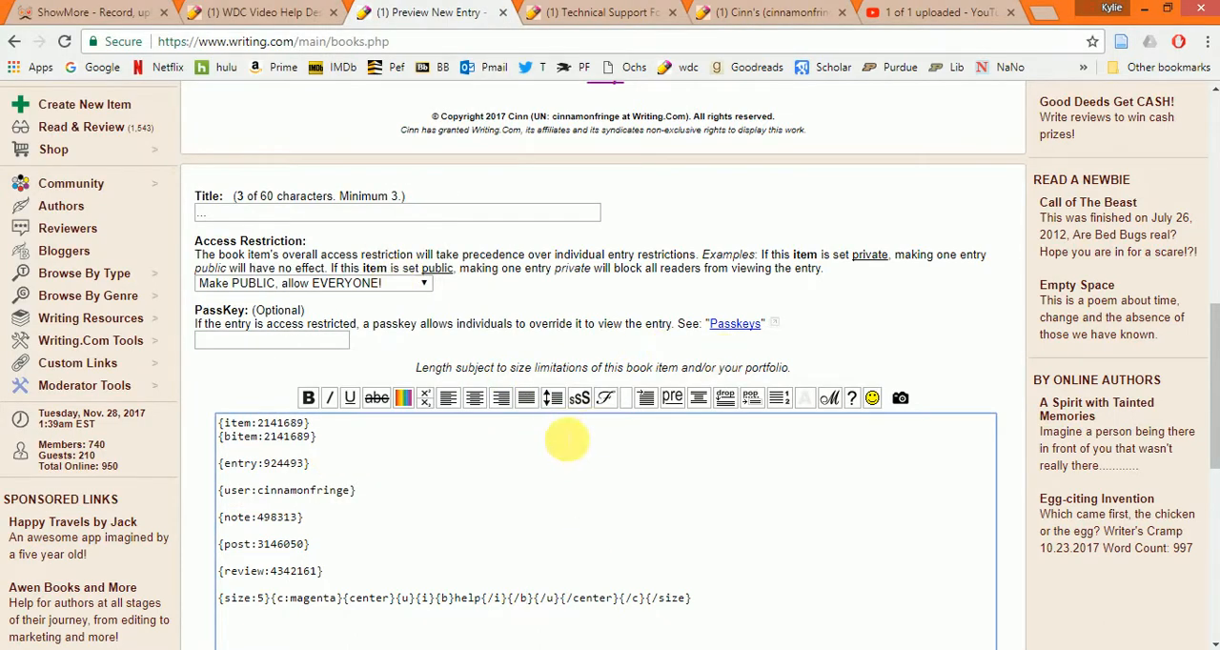
{"action": "left_click", "coordinate": [773, 13]}
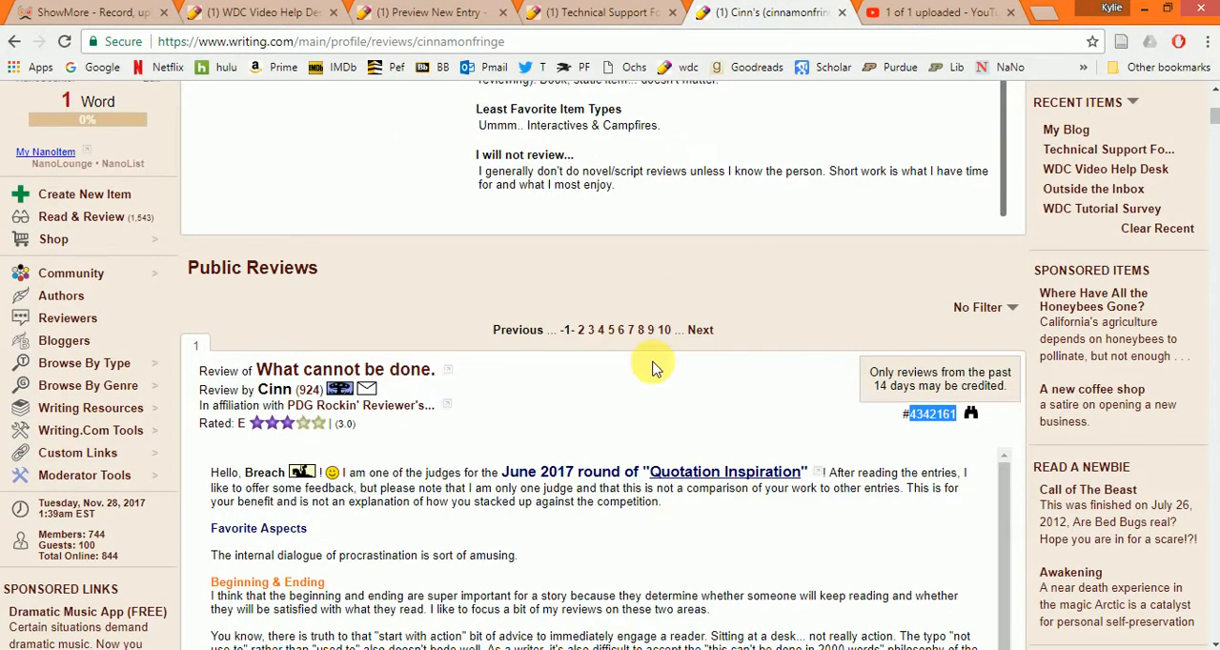
- Open the member's Notebook page and begin a new scribble with the tag text {item:
{"action": "scroll", "coordinate": [648, 365], "scroll_direction": "up", "scroll_amount": 5}
{"action": "left_click", "coordinate": [423, 164]}
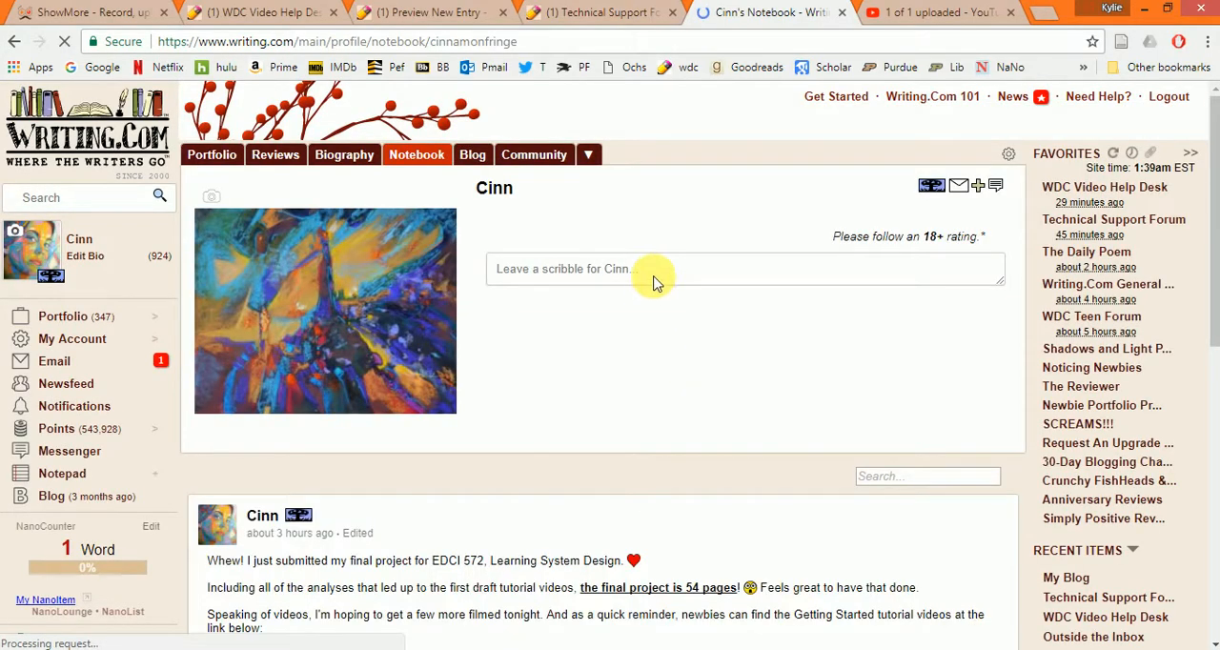
{"action": "left_click", "coordinate": [654, 280]}
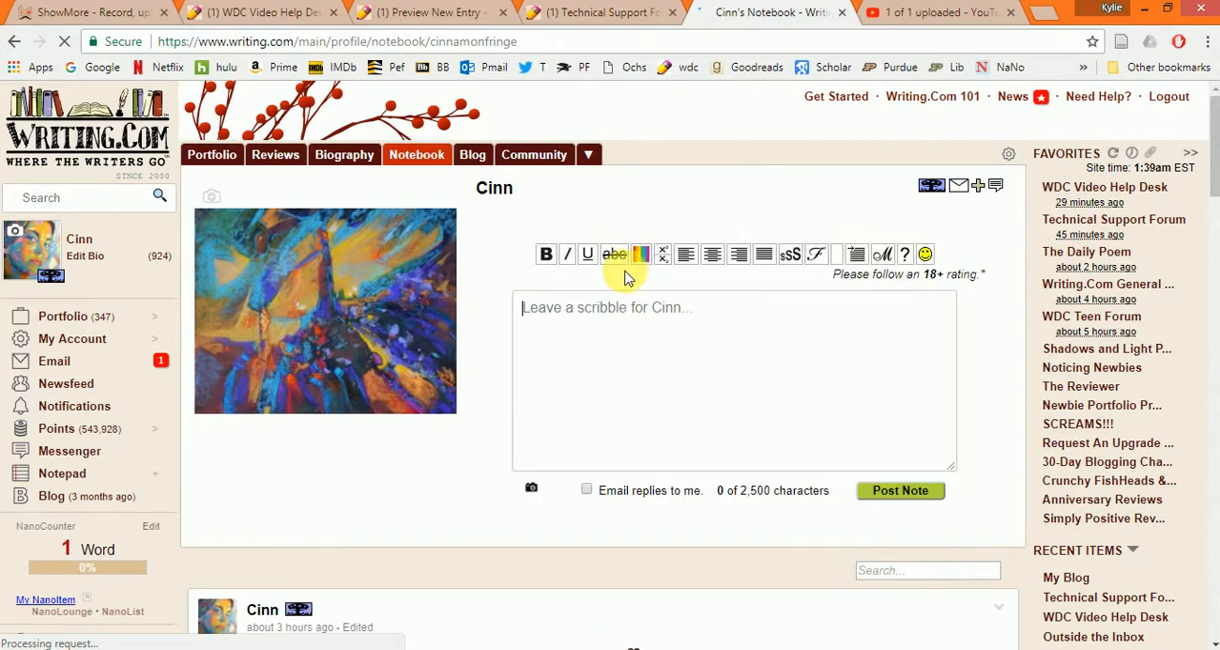
{"action": "type", "text": "{item:"}
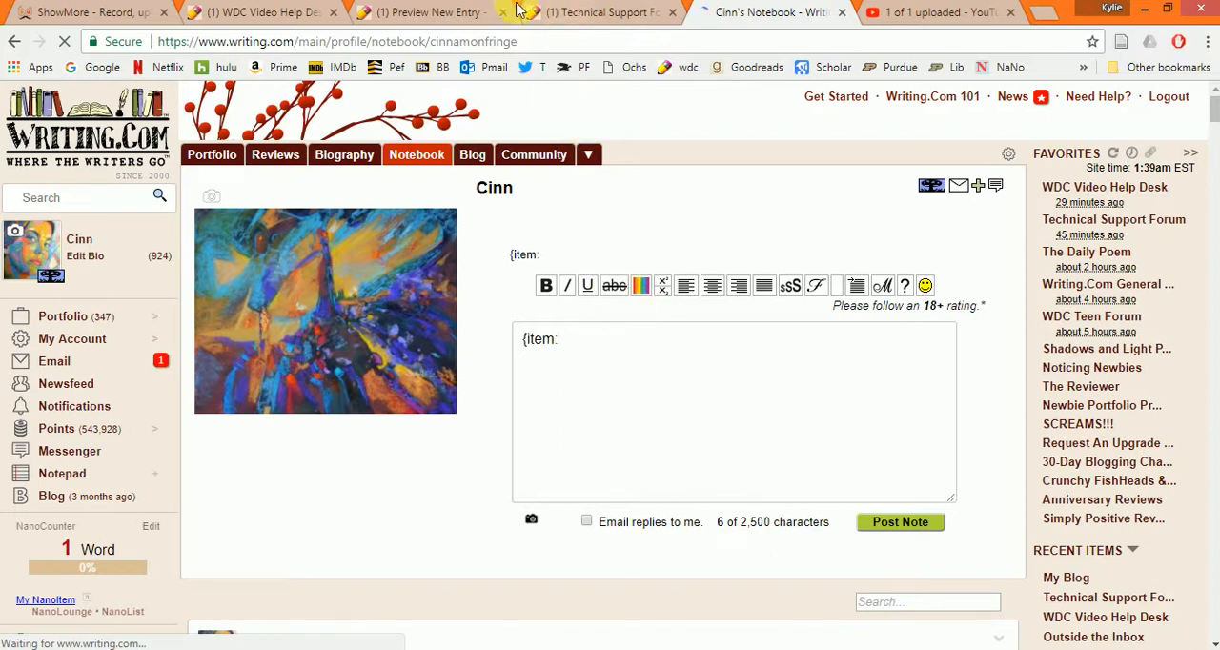
- Copy the item number 303715 from the web address of the already open Technical Support Forum page
{"action": "left_click", "coordinate": [577, 11]}
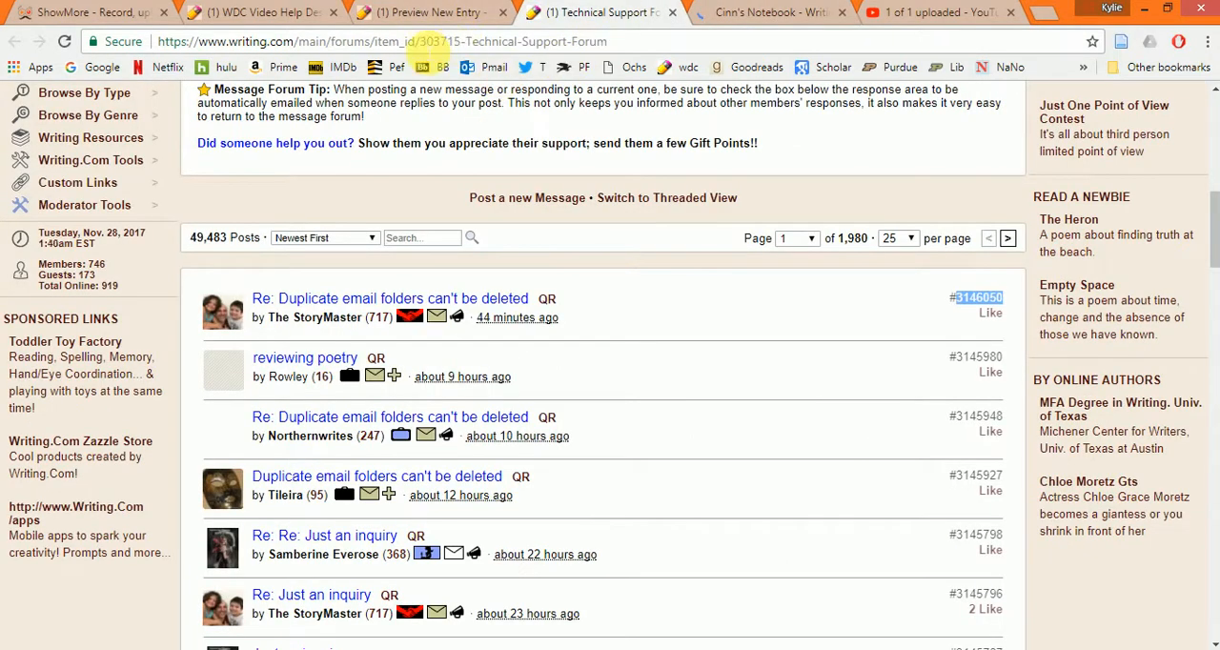
{"action": "left_click", "coordinate": [429, 40]}
{"action": "left_click", "coordinate": [416, 41]}
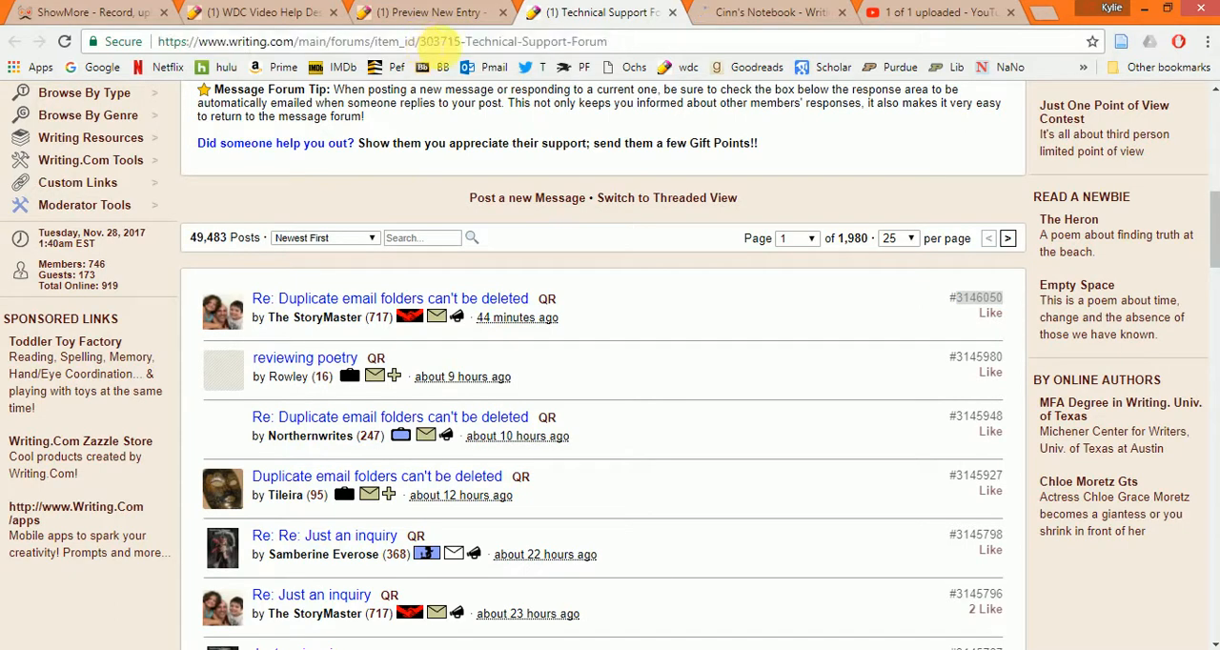
{"action": "right_click", "coordinate": [444, 41]}
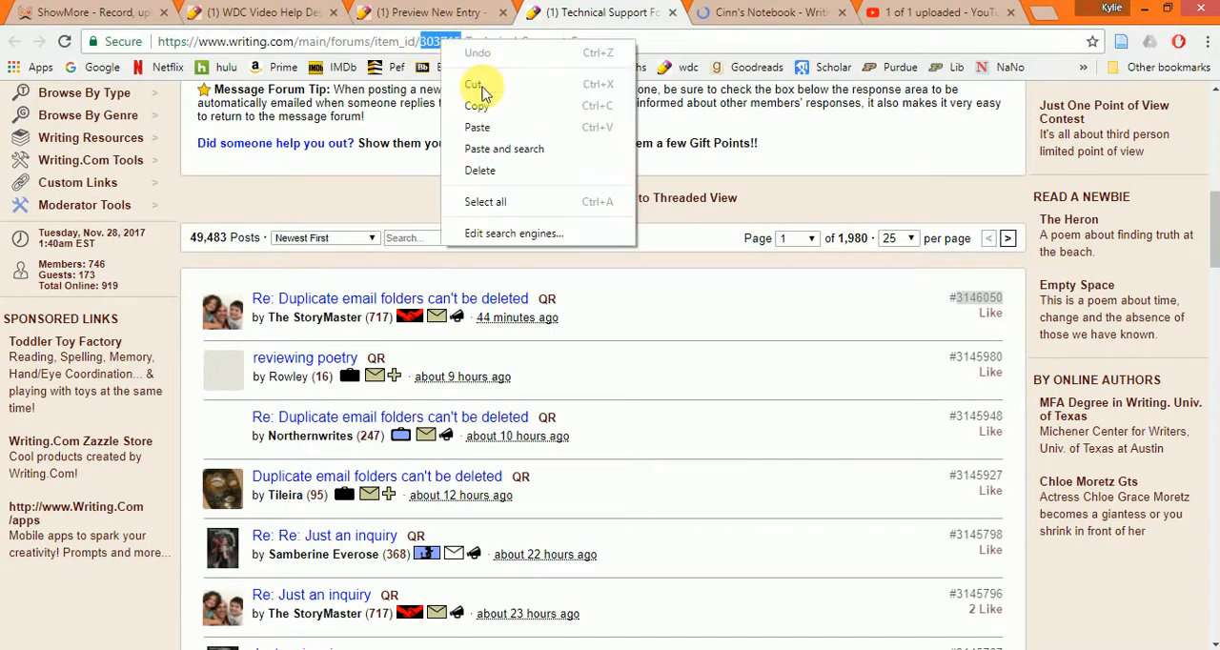
{"action": "left_click", "coordinate": [490, 96]}
- Return to the Notebook scribble, complete its tag as {item:303715} to preview the link, and clear the text
{"action": "left_click", "coordinate": [776, 10]}
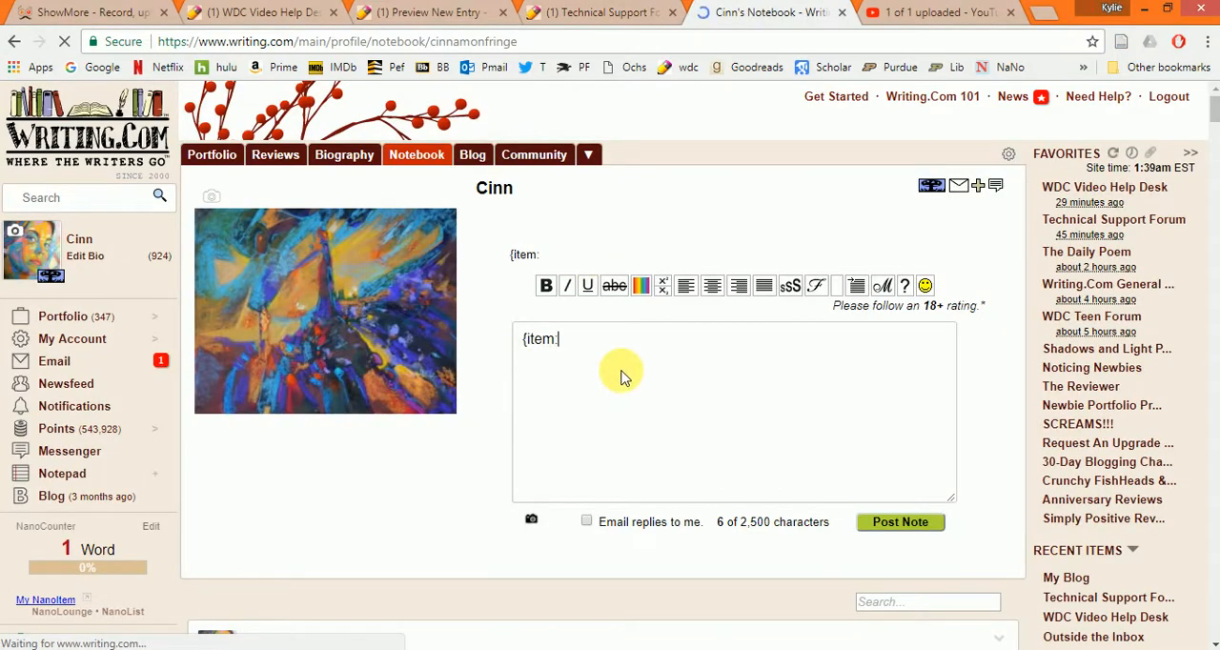
{"action": "key", "text": "ctrl+v"}
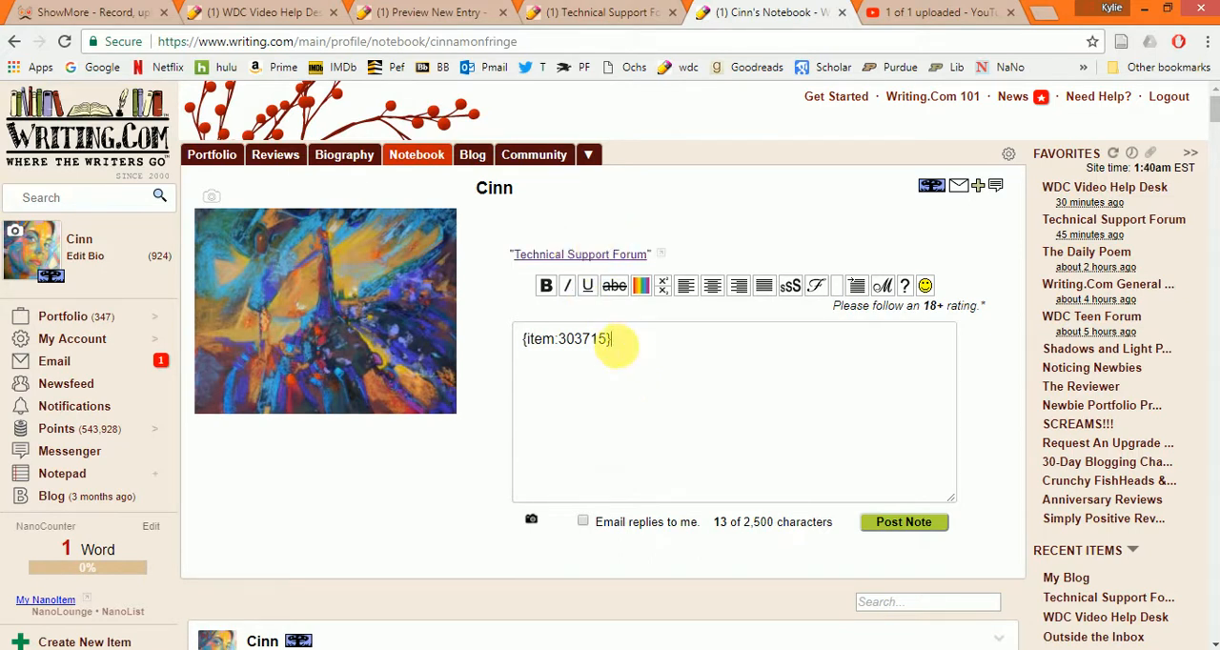
{"action": "left_click_drag", "start_coordinate": [629, 347], "coordinate": [470, 362]}
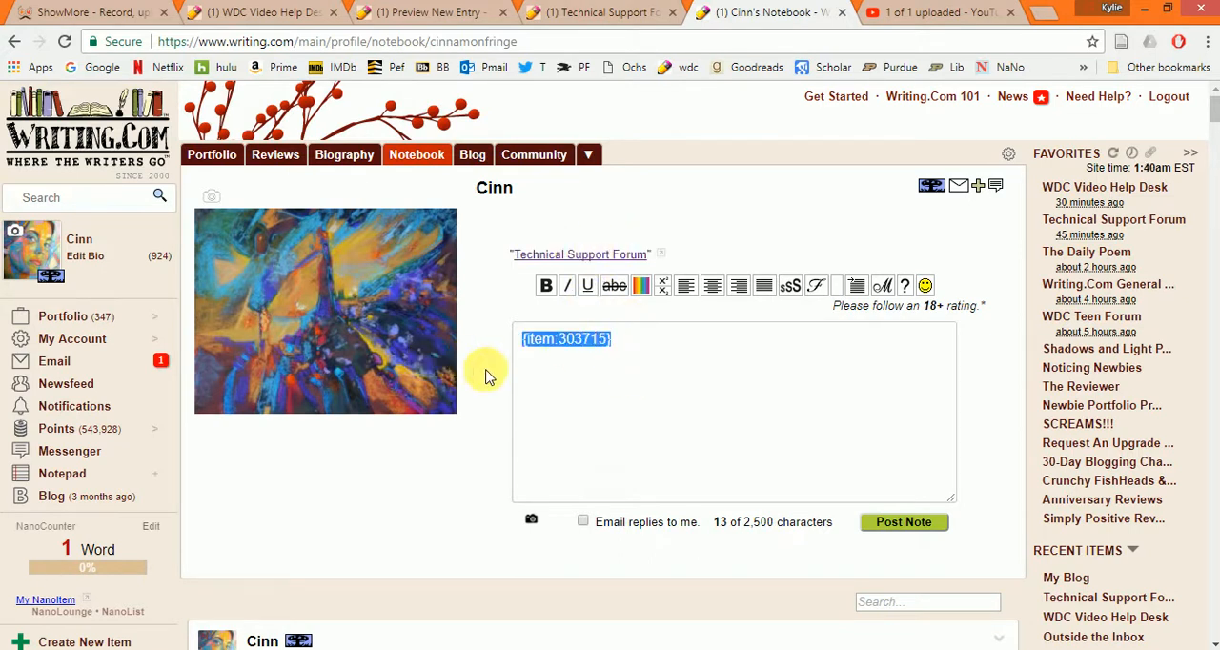
{"action": "key", "text": "BackSpace"}
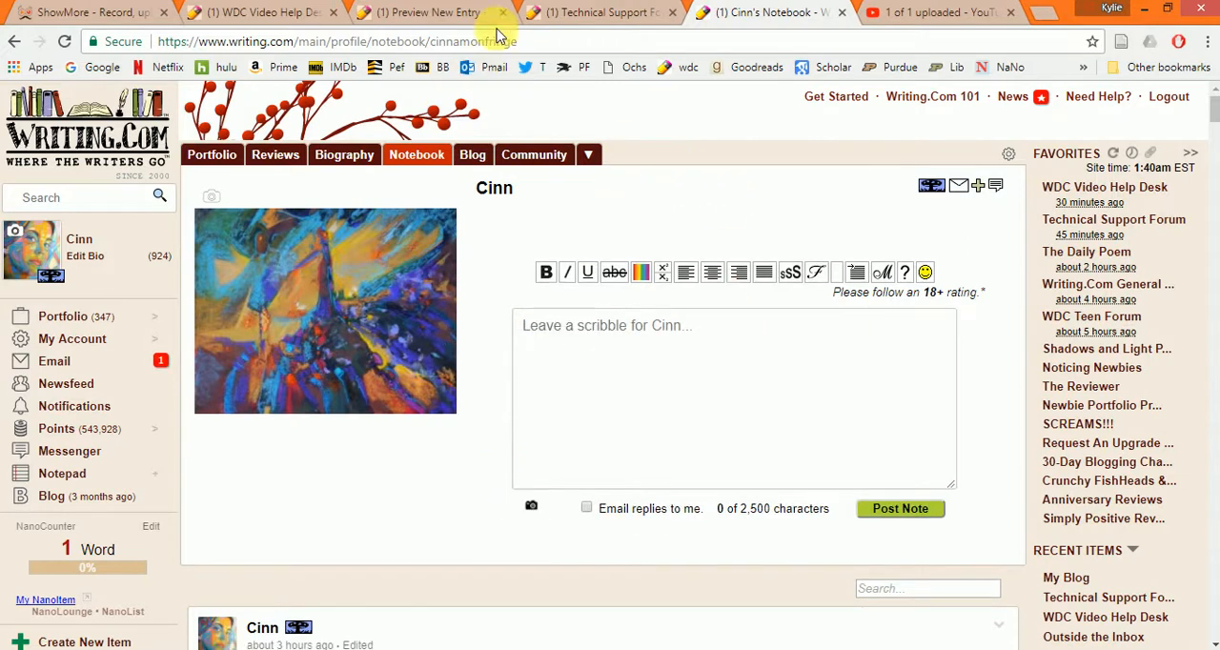
- Switch to the already open WDC Video Help Desk book and view the item's header and introduction
{"action": "left_click", "coordinate": [385, 25]}
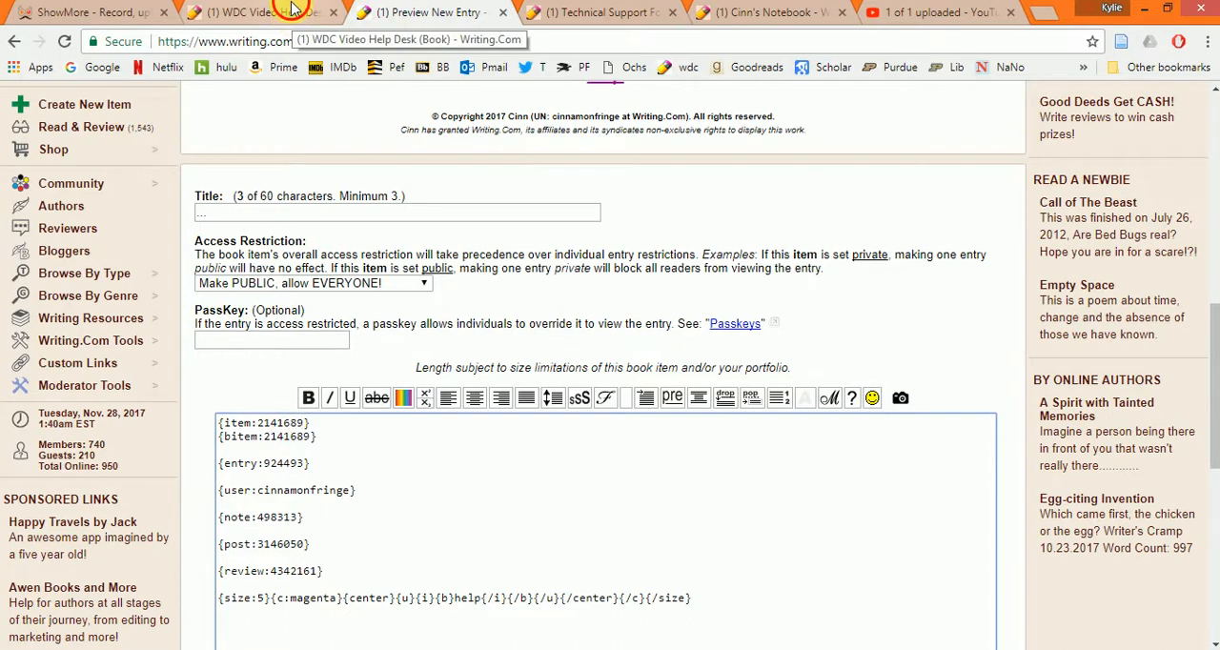
{"action": "left_click", "coordinate": [286, 11]}
{"action": "left_click", "coordinate": [607, 11]}
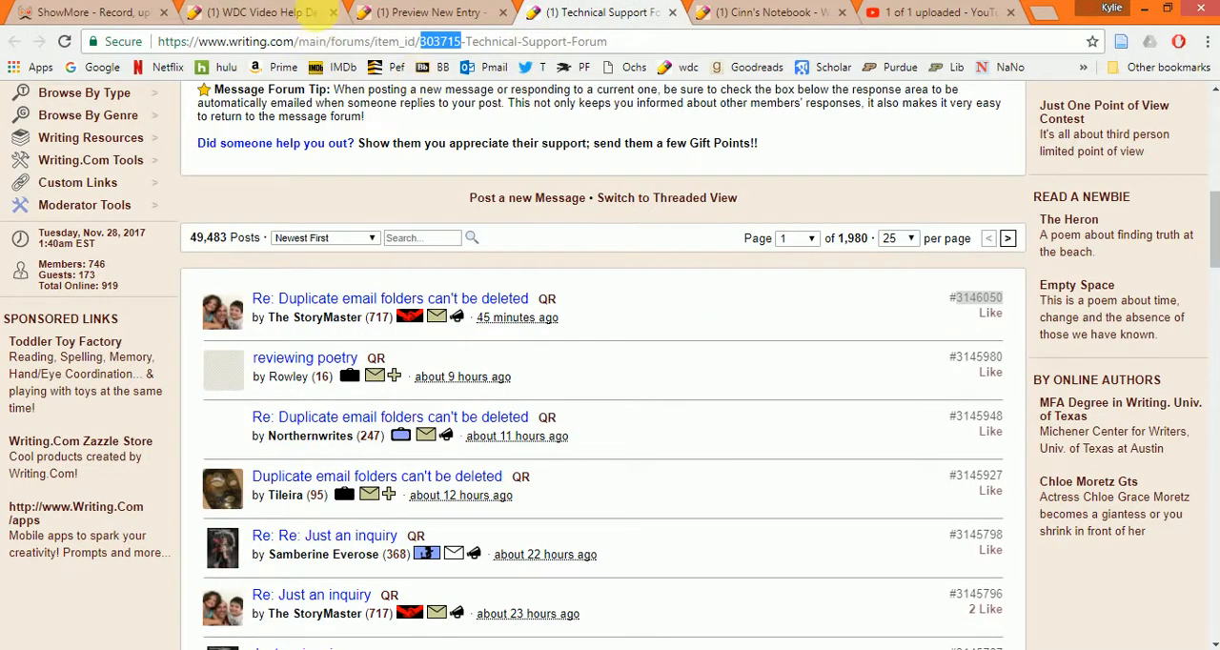
{"action": "left_click", "coordinate": [312, 14]}
{"action": "scroll", "coordinate": [852, 566], "scroll_direction": "up", "scroll_amount": 4}
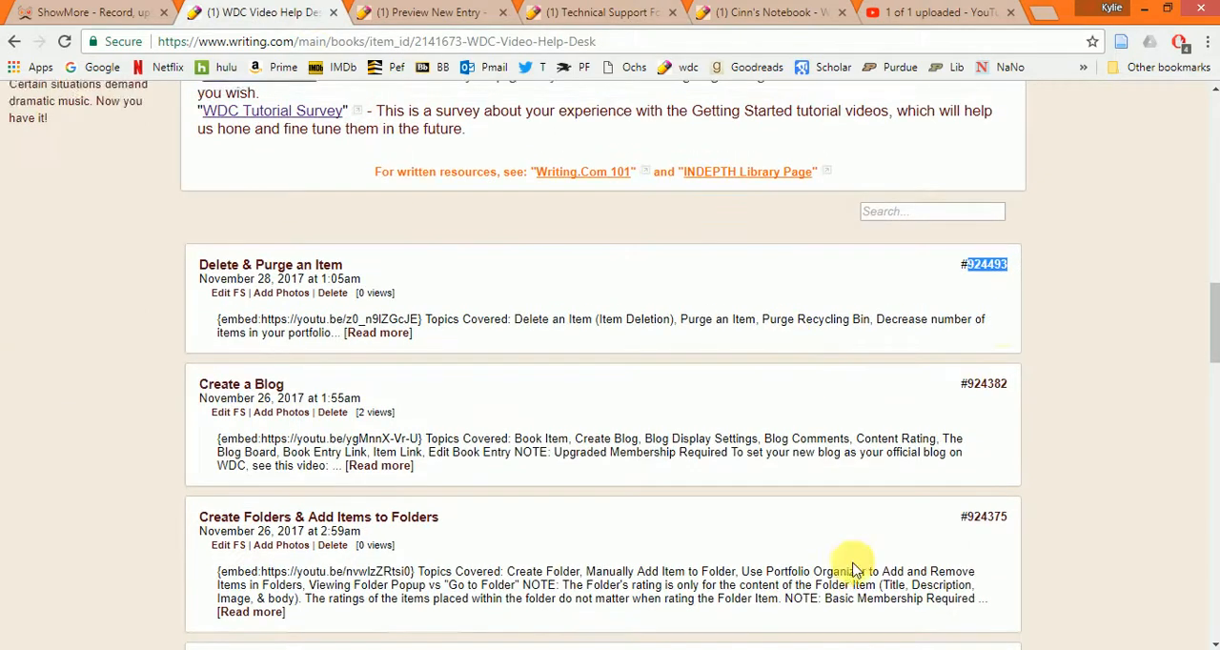
{"action": "scroll", "coordinate": [1048, 386], "scroll_direction": "up", "scroll_amount": 10}
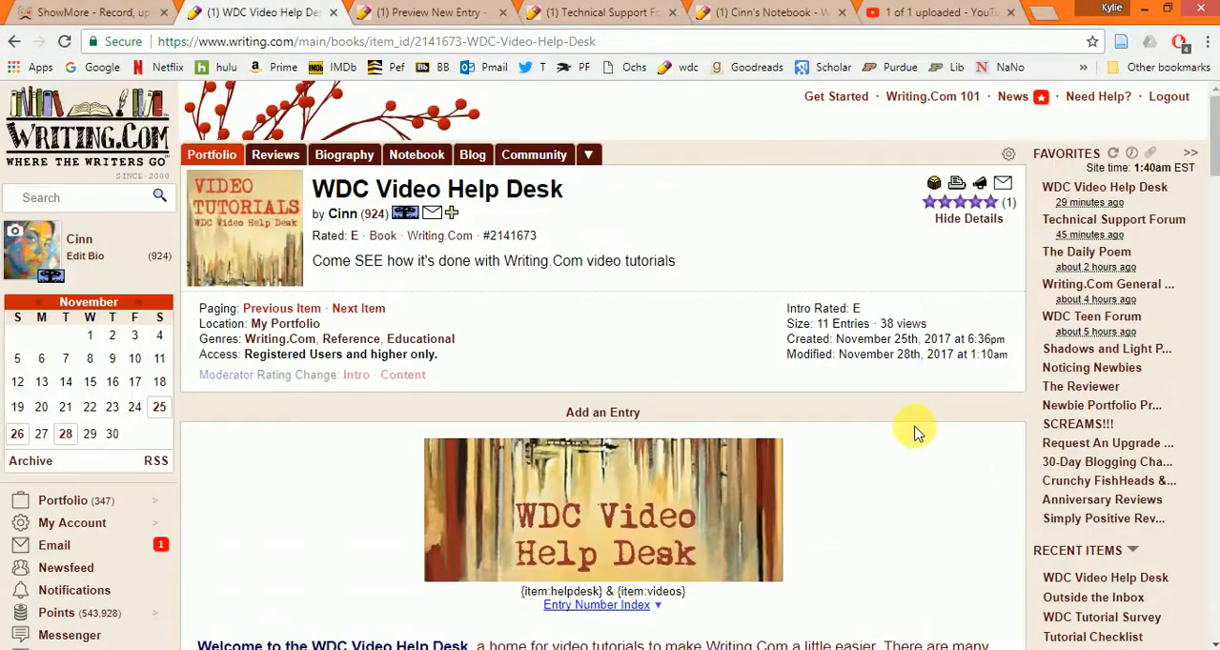